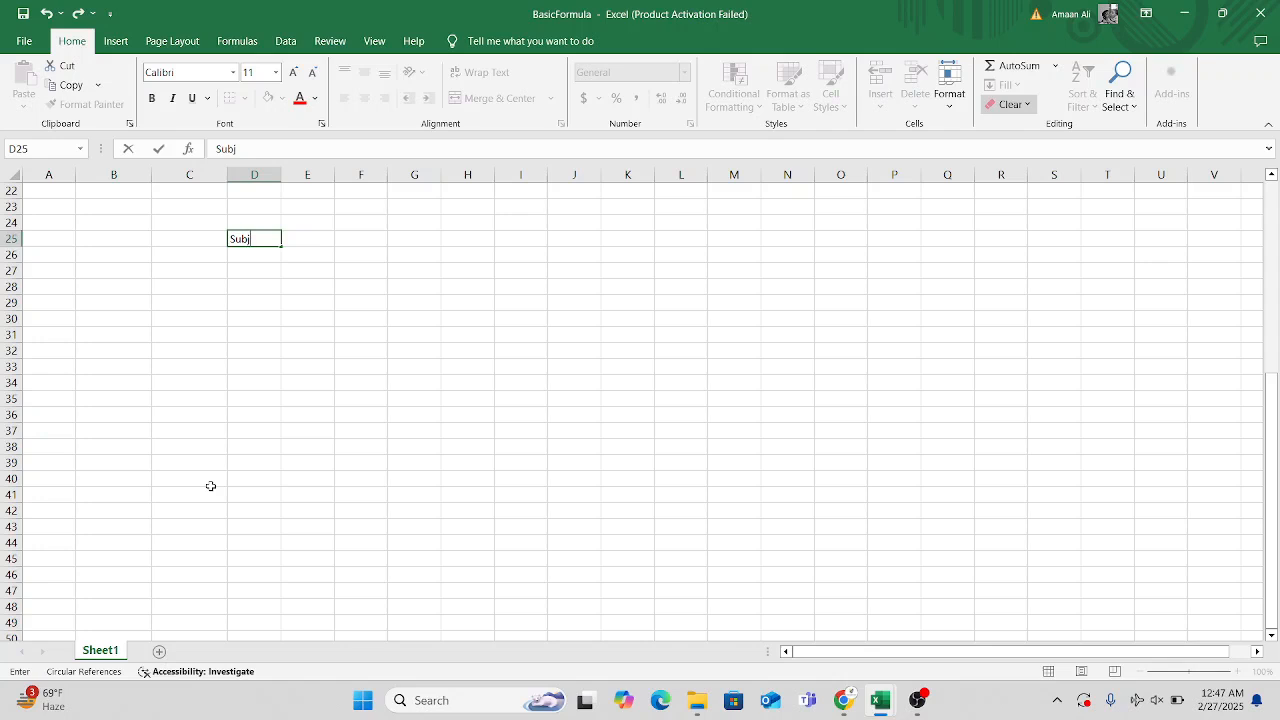
Enter the heading "Subject" in cell D25 and make it bold.
type("ect")
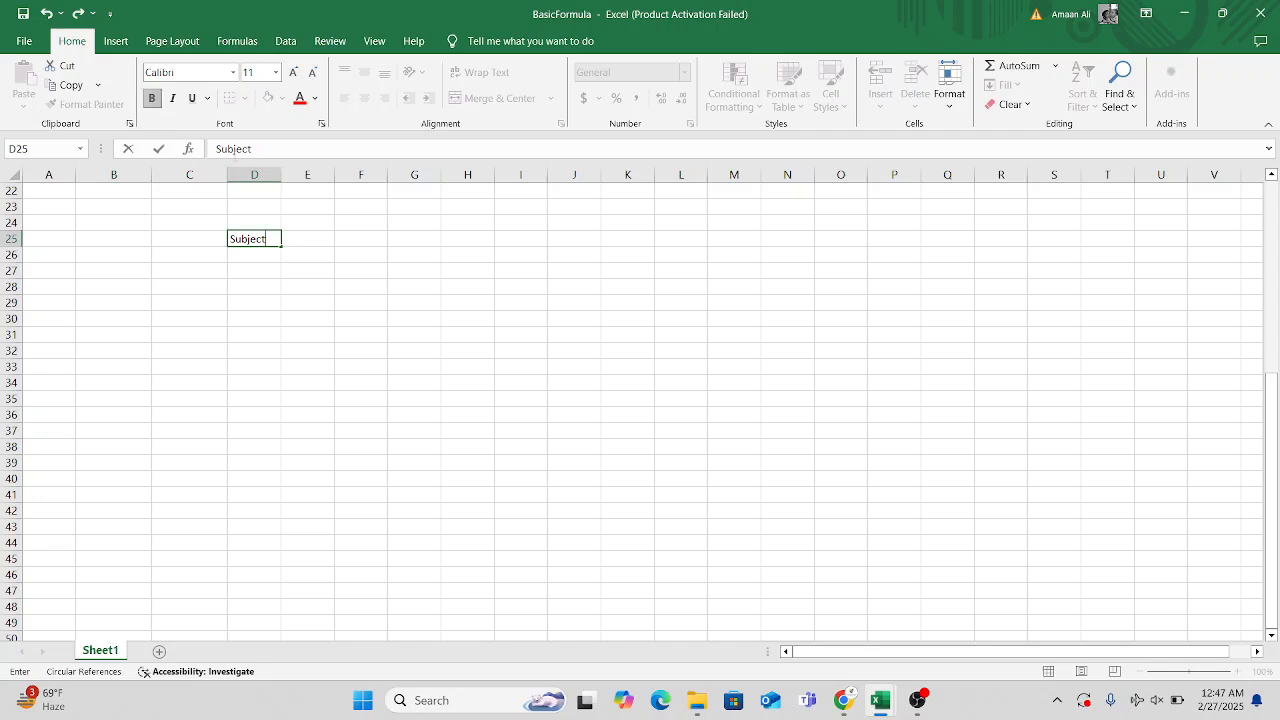
double_click(277, 241)
left_click(277, 241)
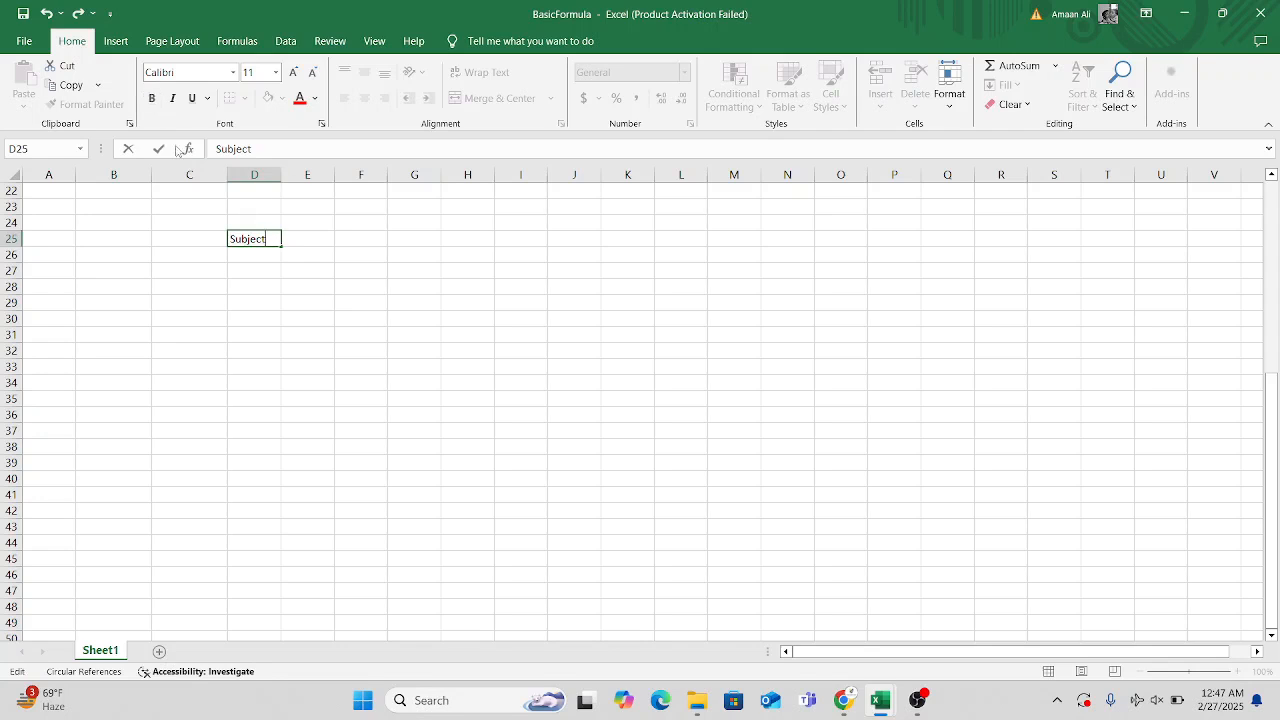
left_click(292, 272)
left_click(266, 243)
key("ctrl+b")
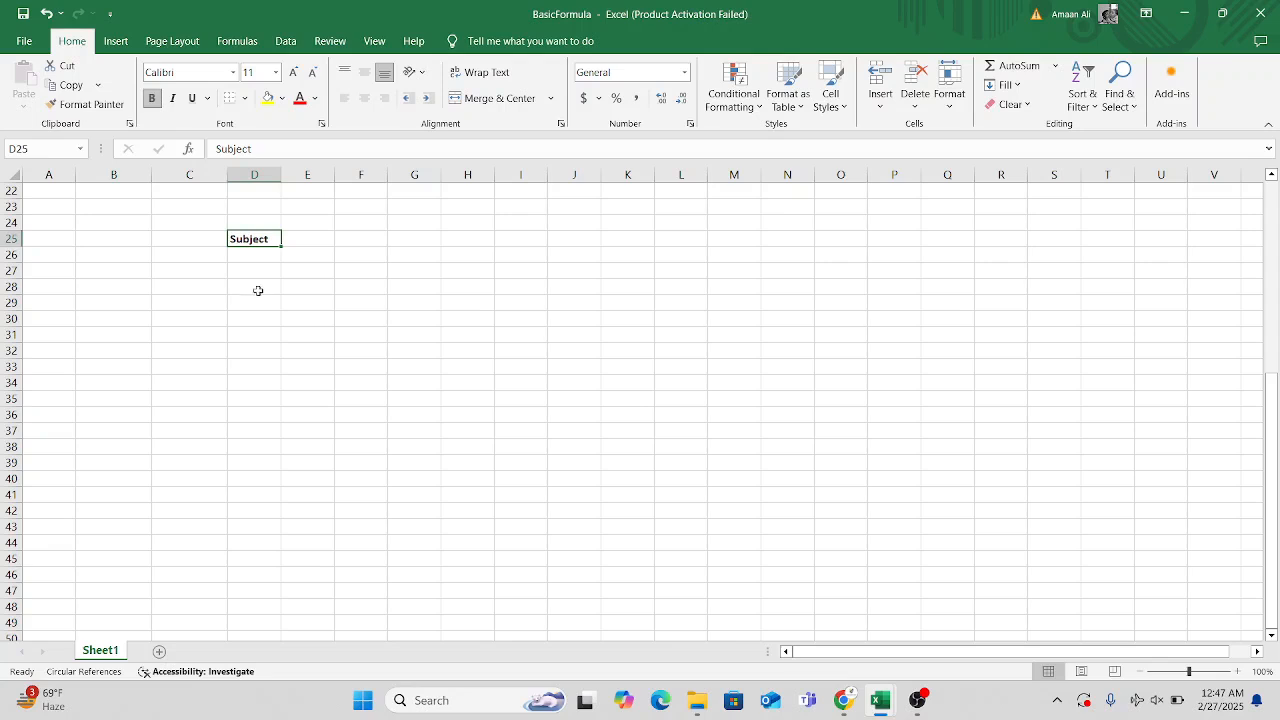
Enter the values 50, 45, 96, 85 and 72 in cells D26 to D30 under the Subject heading.
left_click(258, 290)
left_click(269, 257)
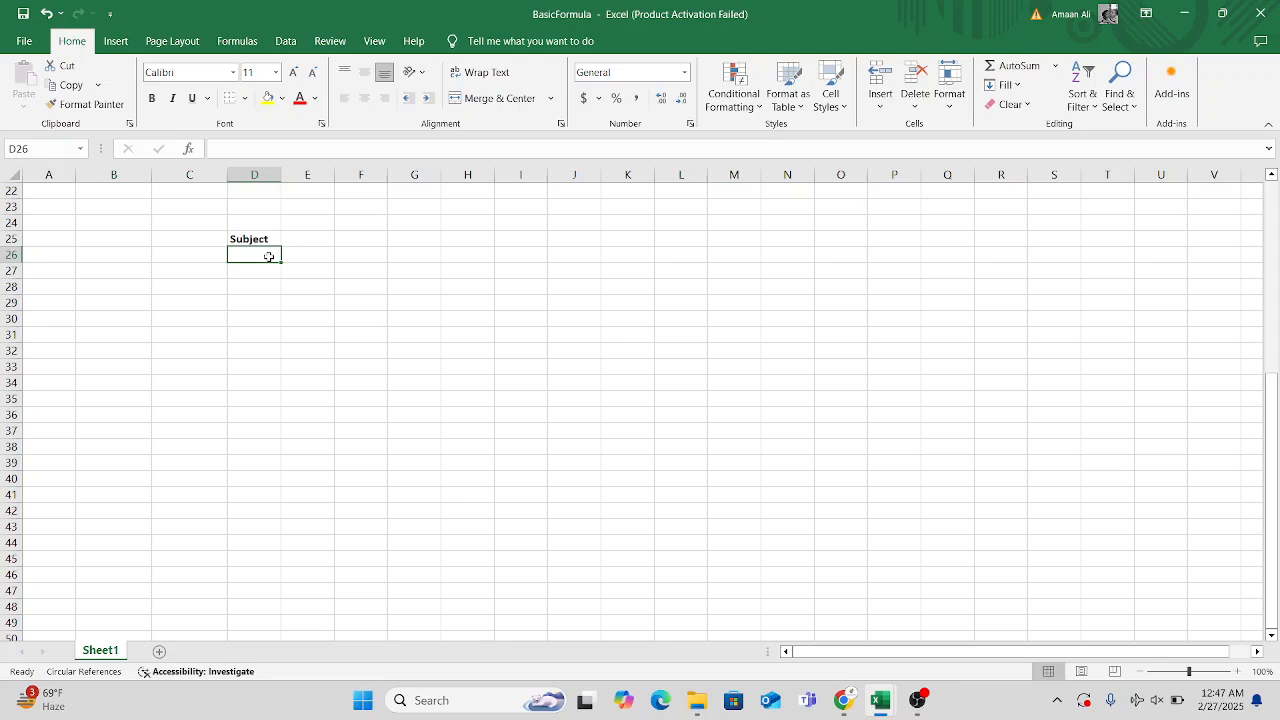
type("50")
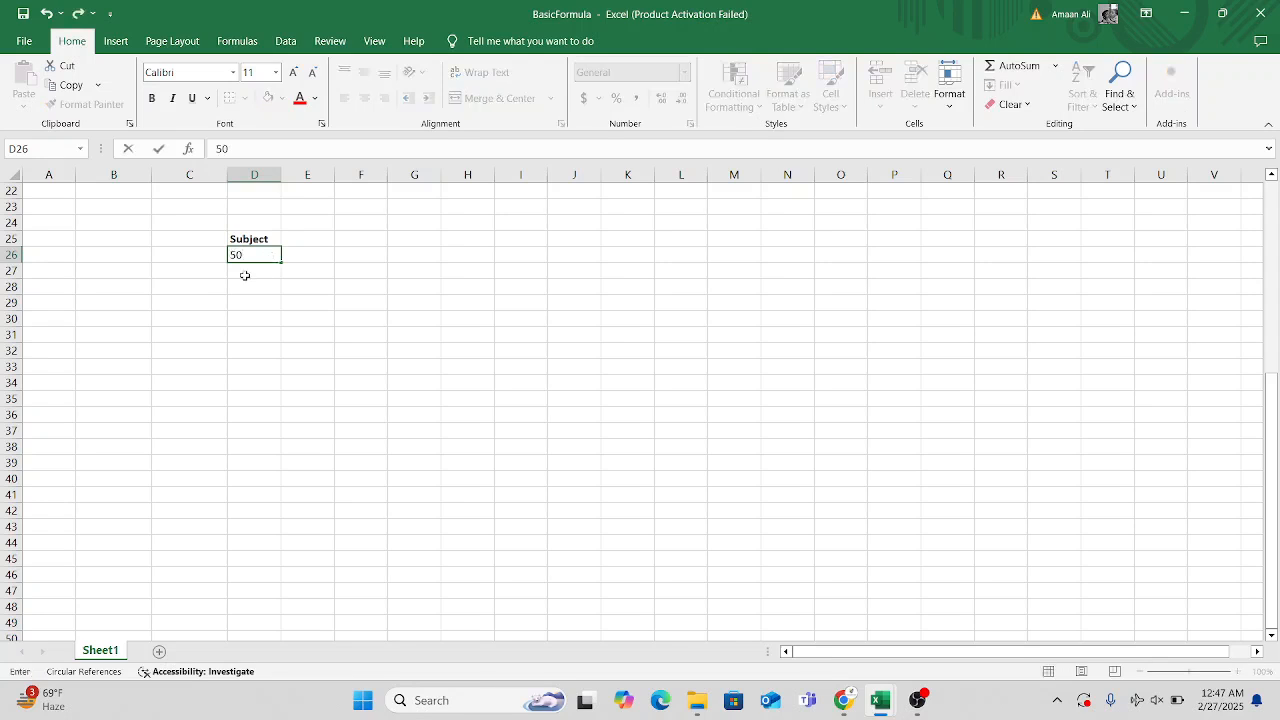
key("Return")
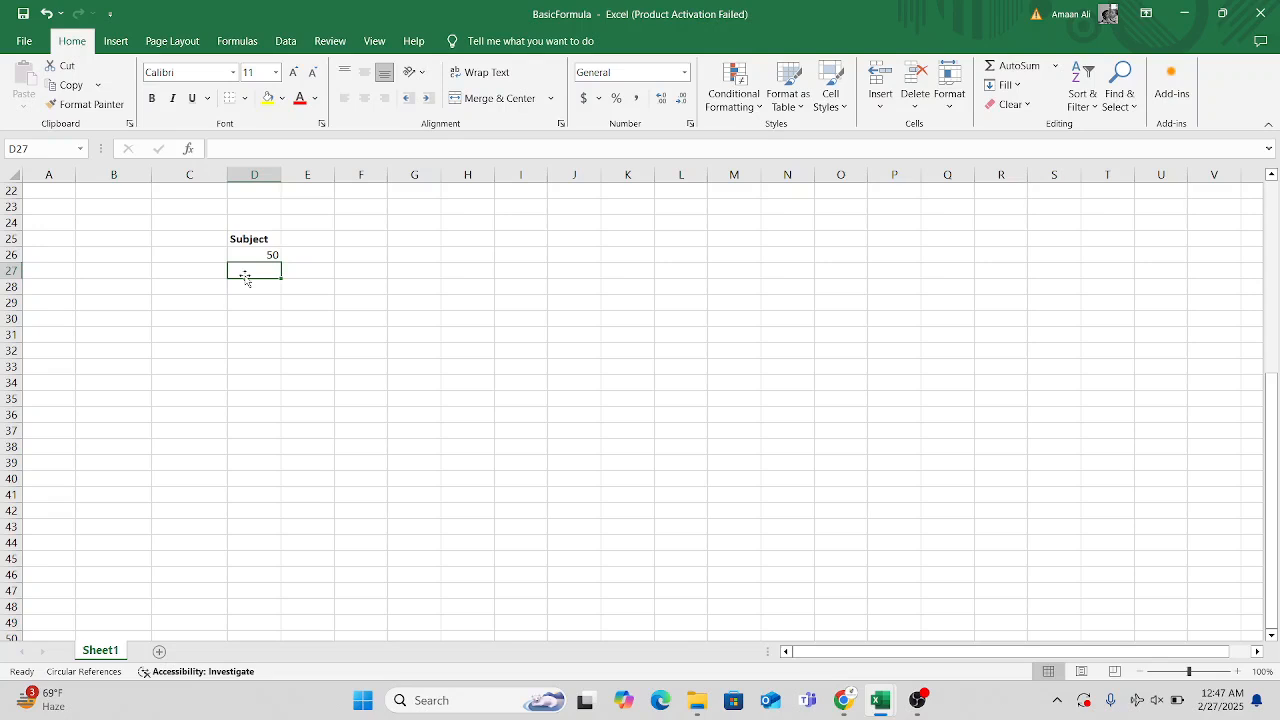
type("4")
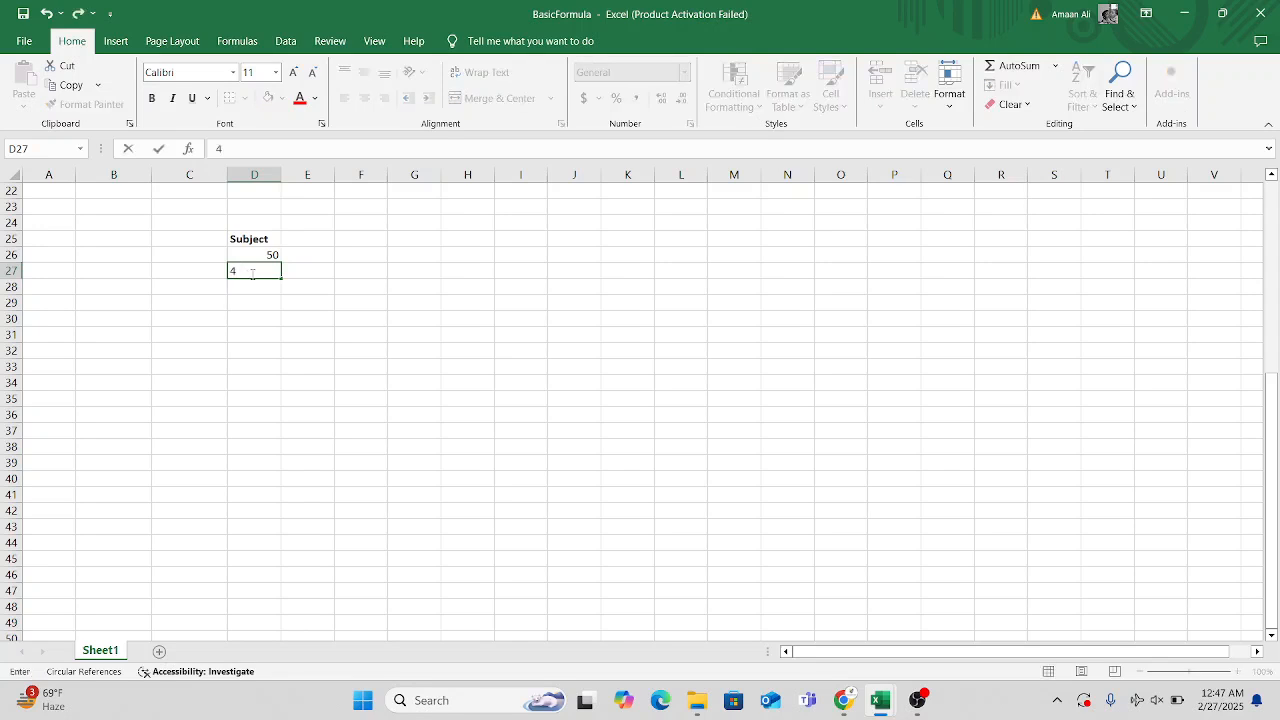
type("5")
key("Return")
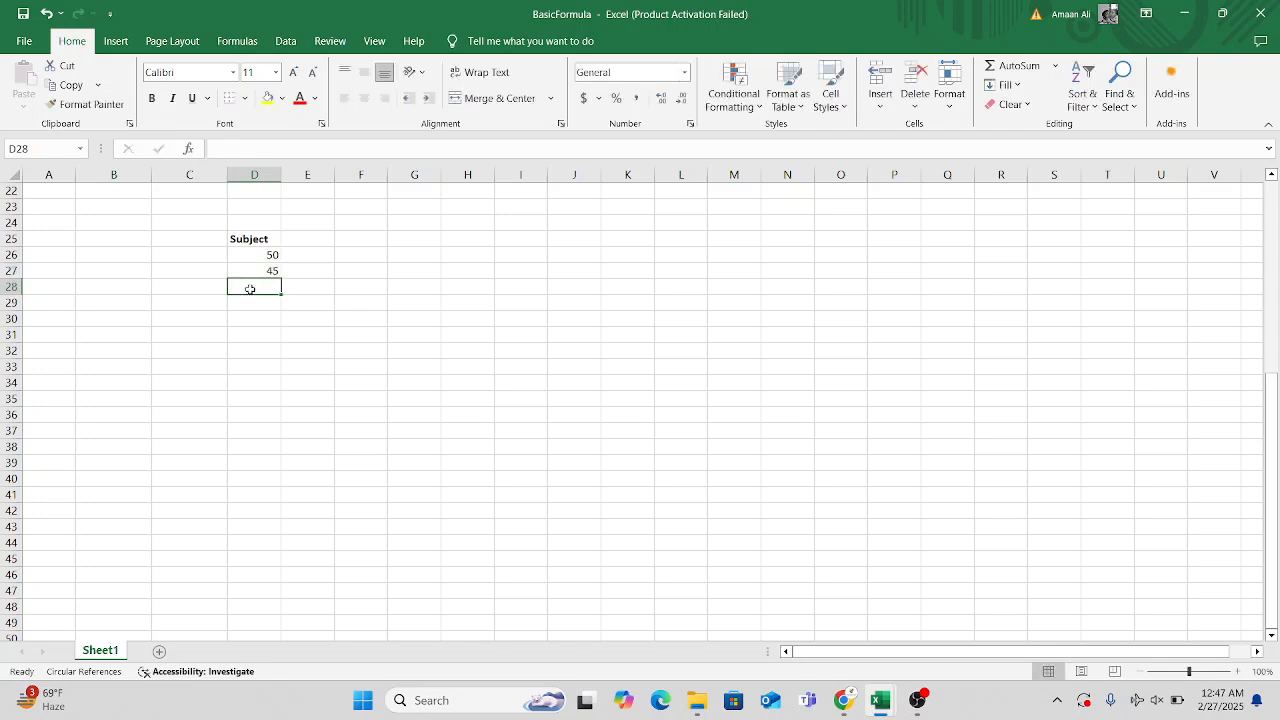
type("96")
key("Return")
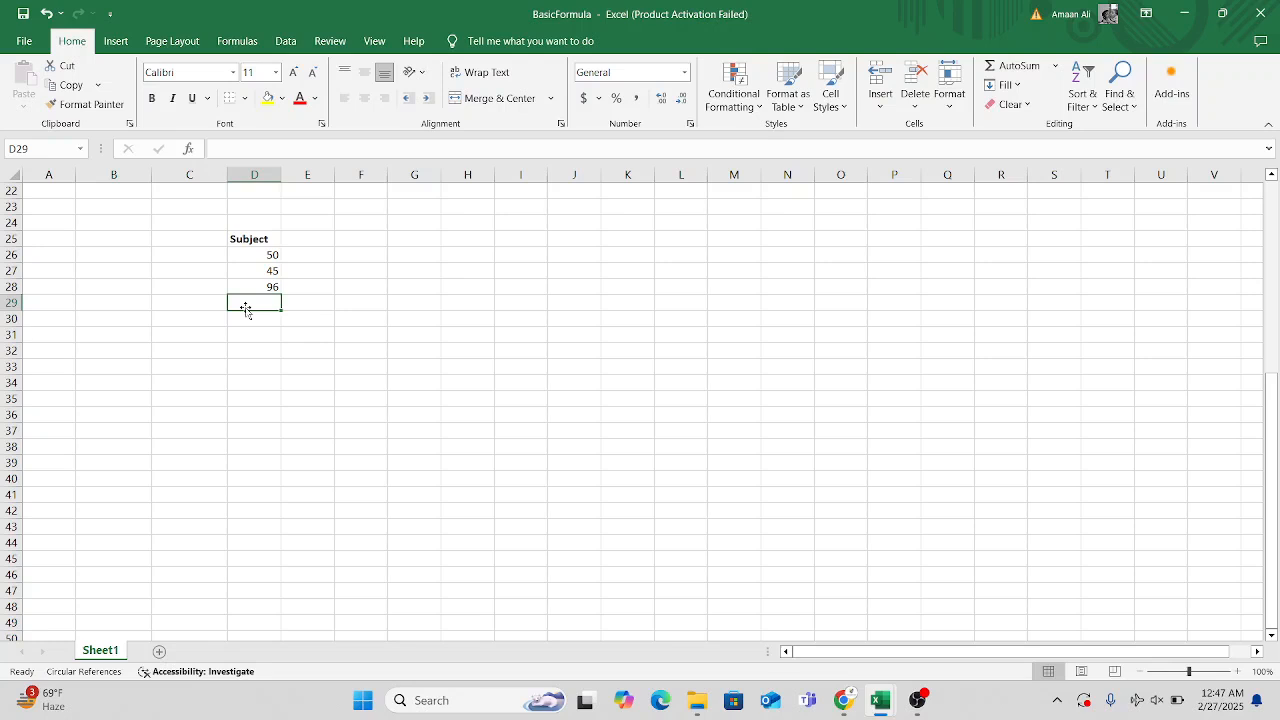
type("85")
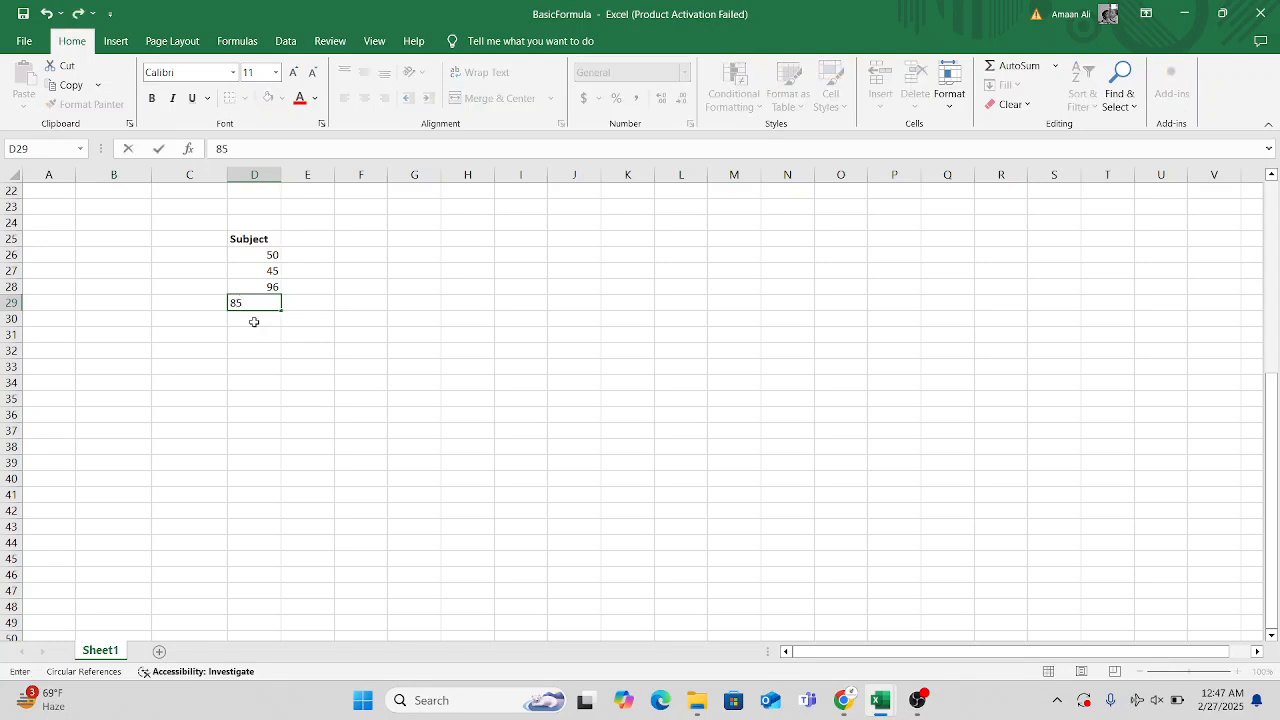
key("Return")
type("7")
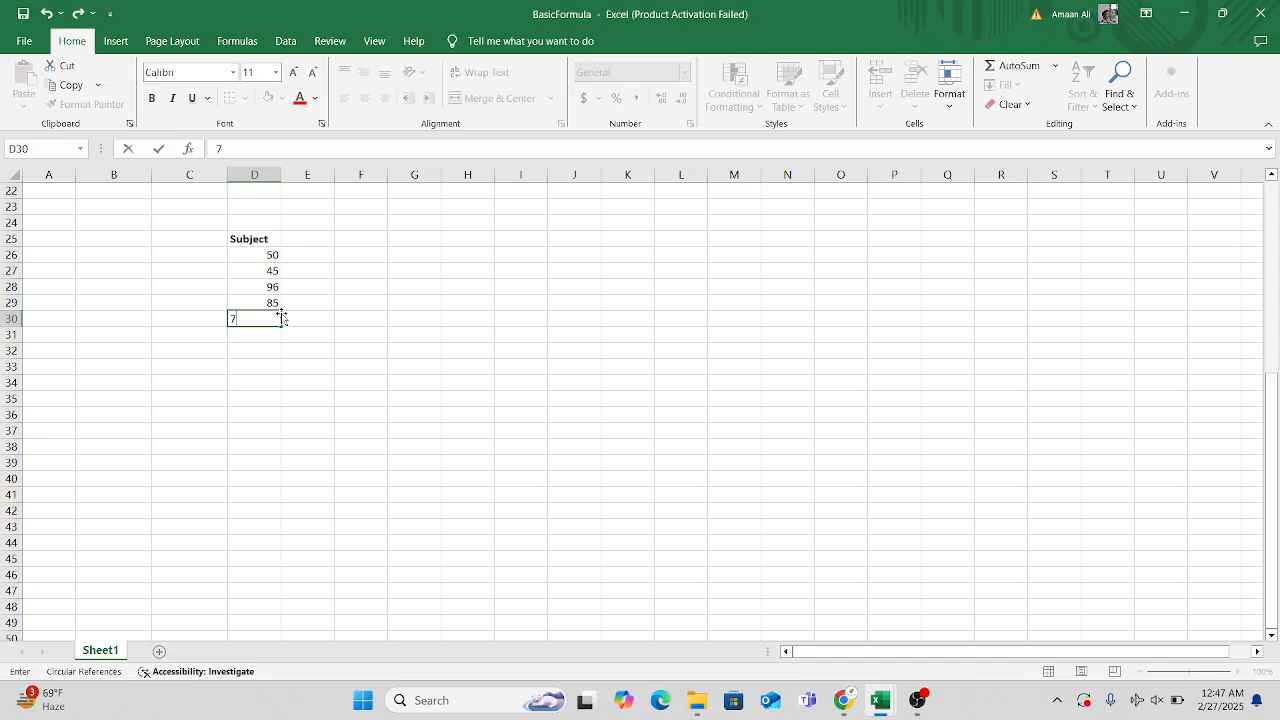
type("2")
key("Return")
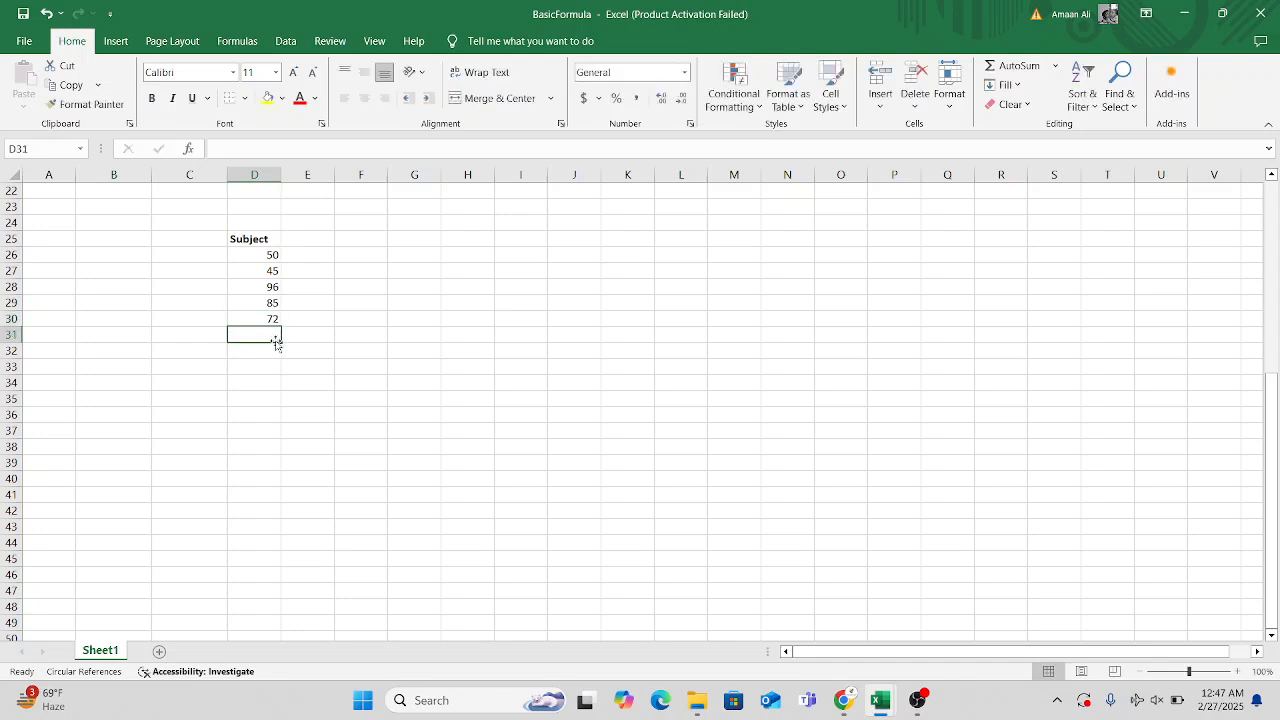
Enter the label "Sum" in cell C31, beside the cell below the Subject values.
left_click(180, 335)
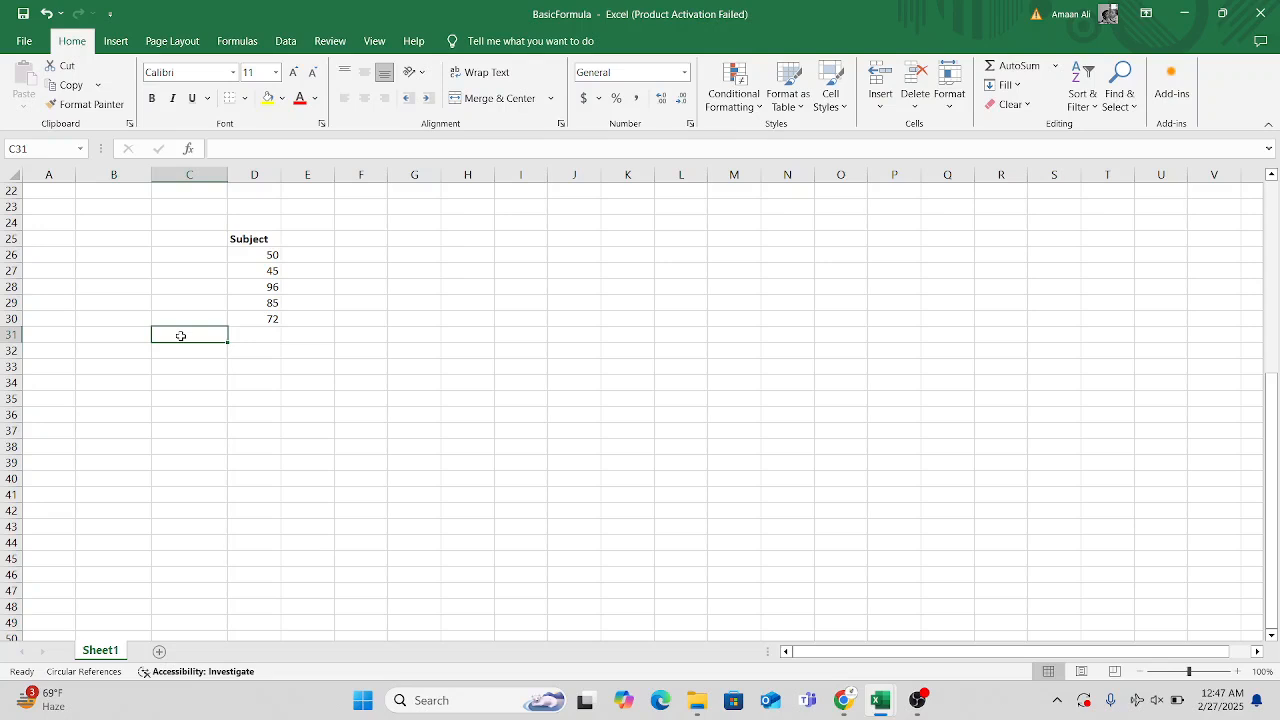
type("Sum")
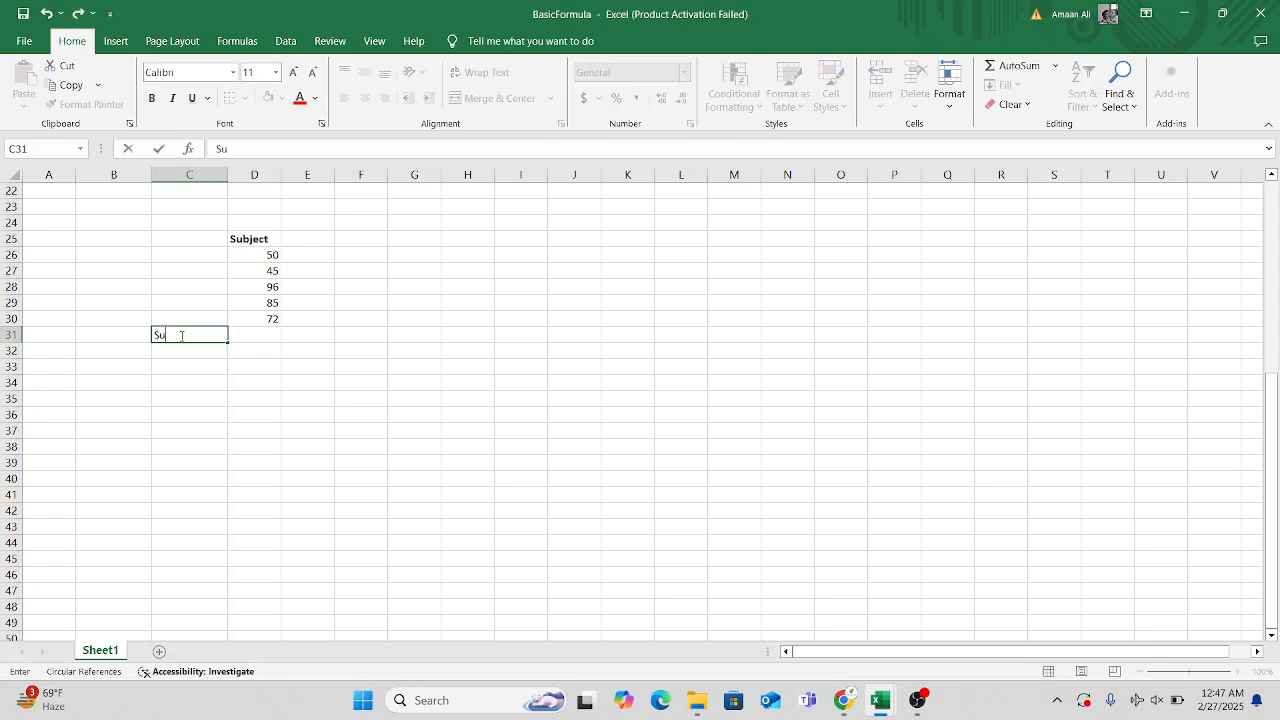
left_click(249, 332)
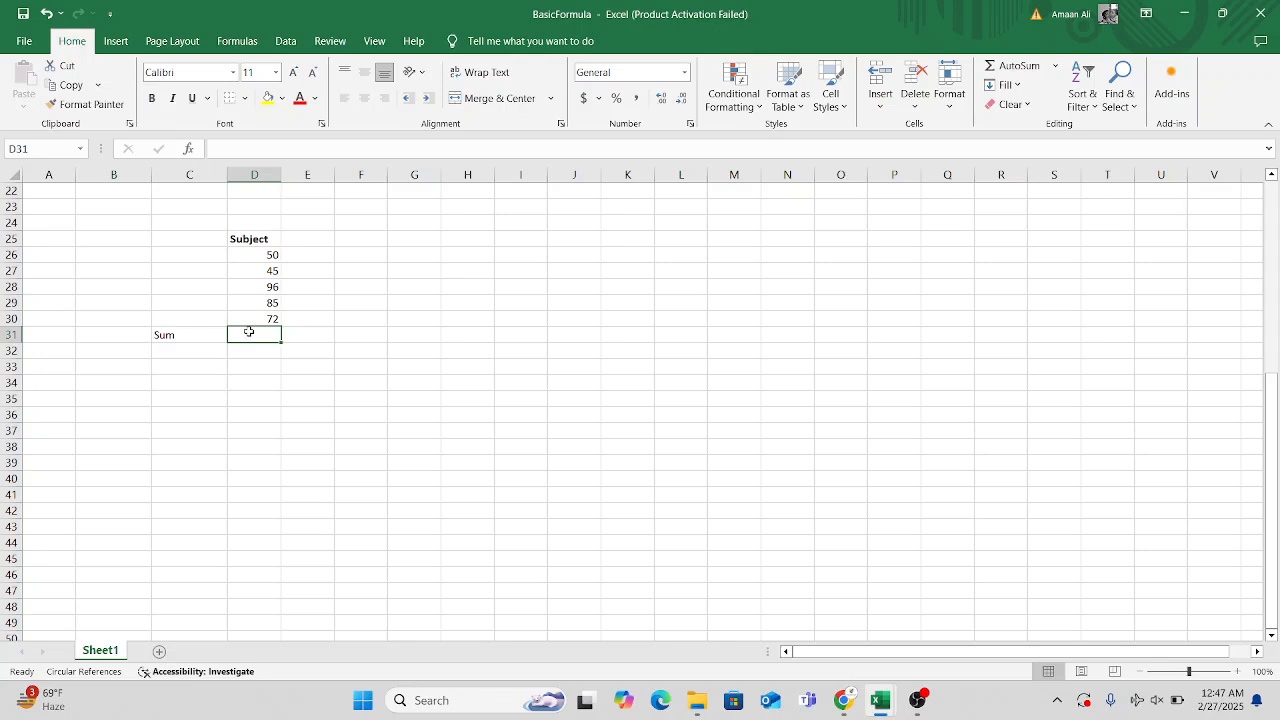
Enter the example numbers 2, 5 and 3 in cells M29, N29 and O29.
left_click(724, 301)
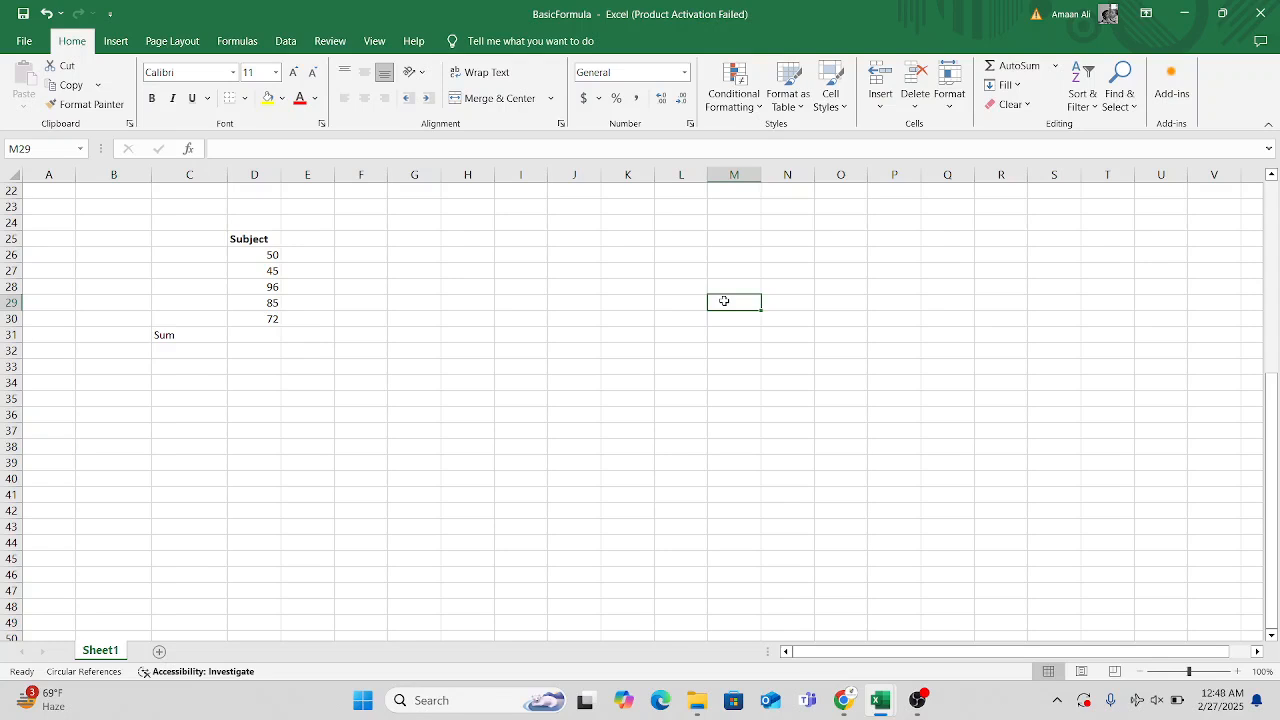
type("2")
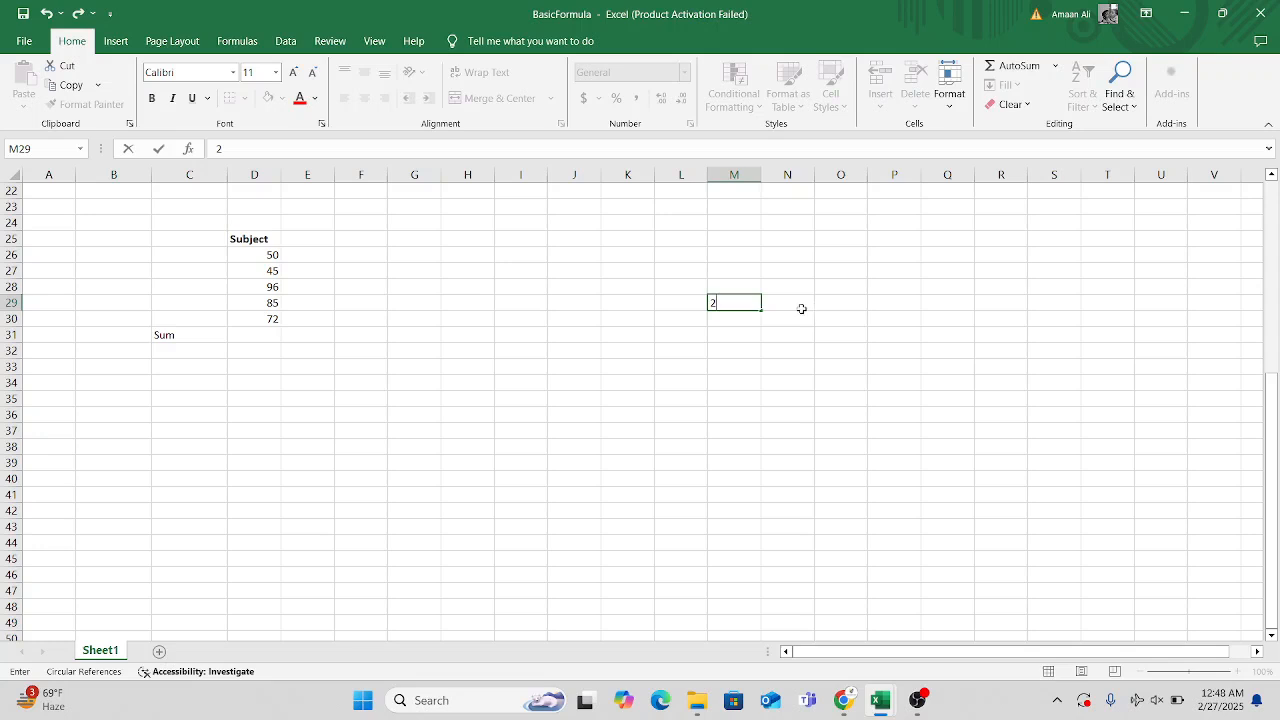
left_click(802, 310)
type("5")
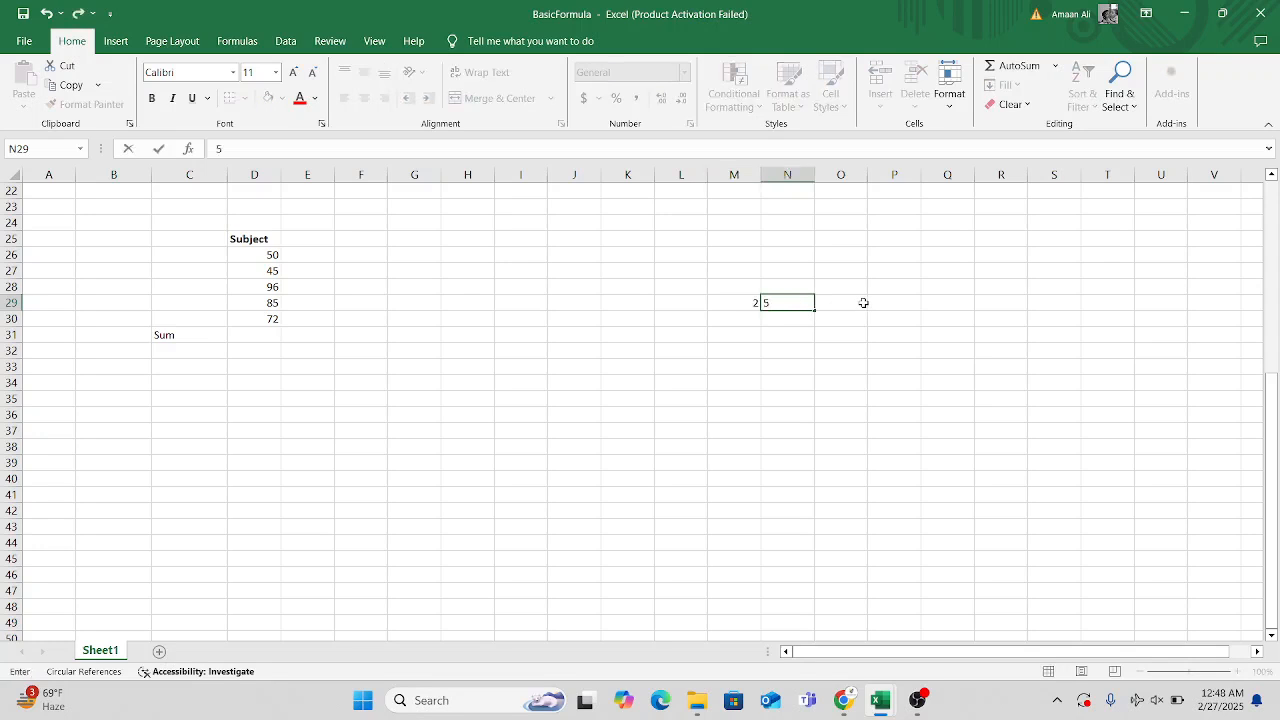
left_click(863, 303)
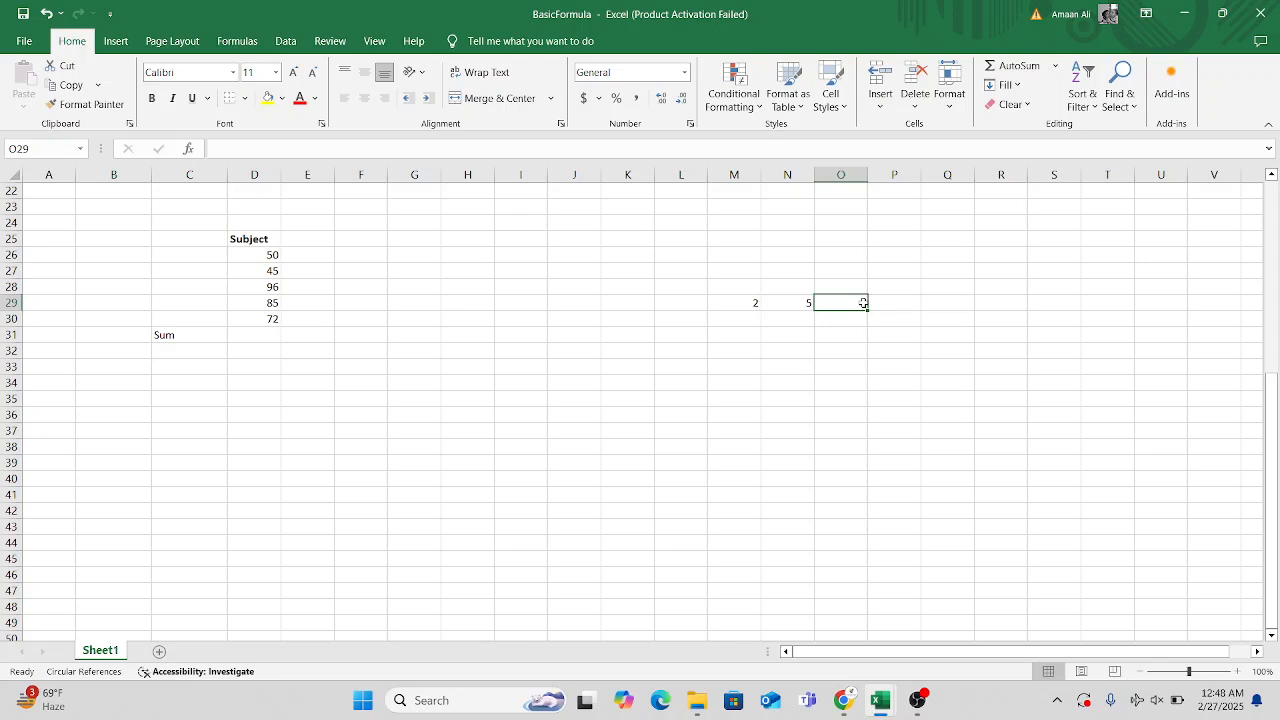
type("3")
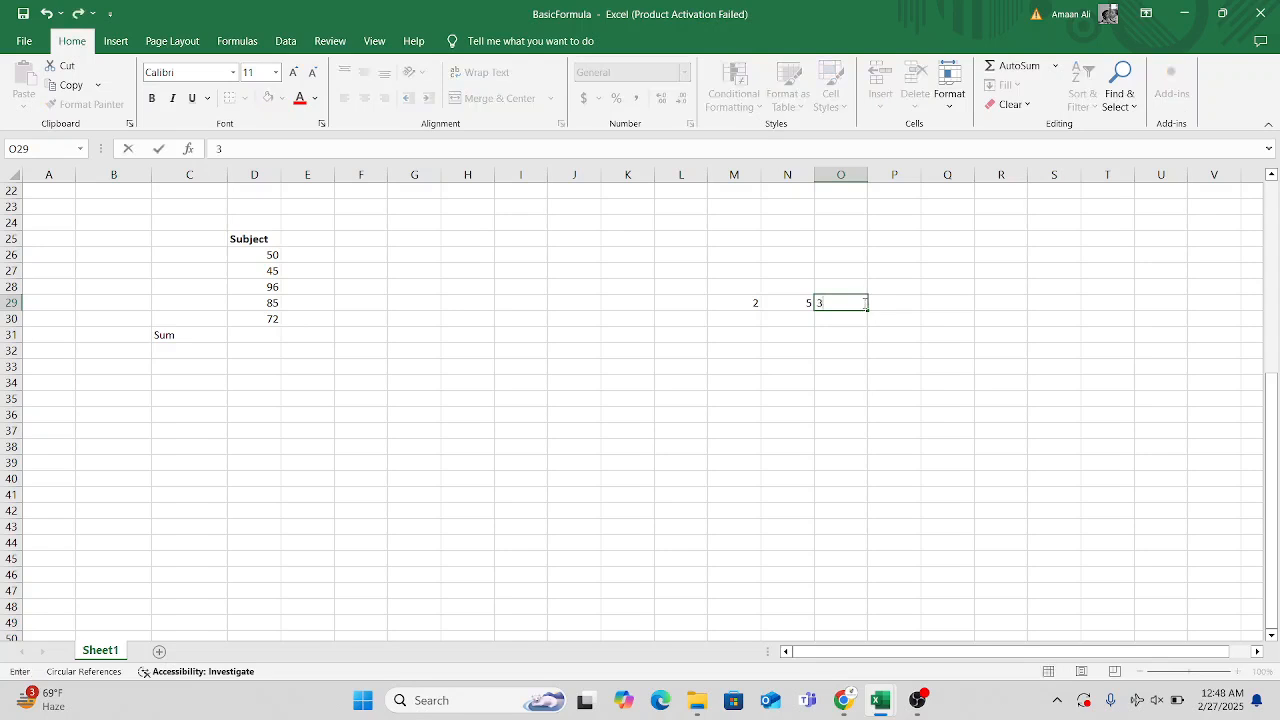
left_click(836, 349)
Add the three example numbers in cell M31 with the cell-reference formula =M29+N29+O29.
left_click(777, 322)
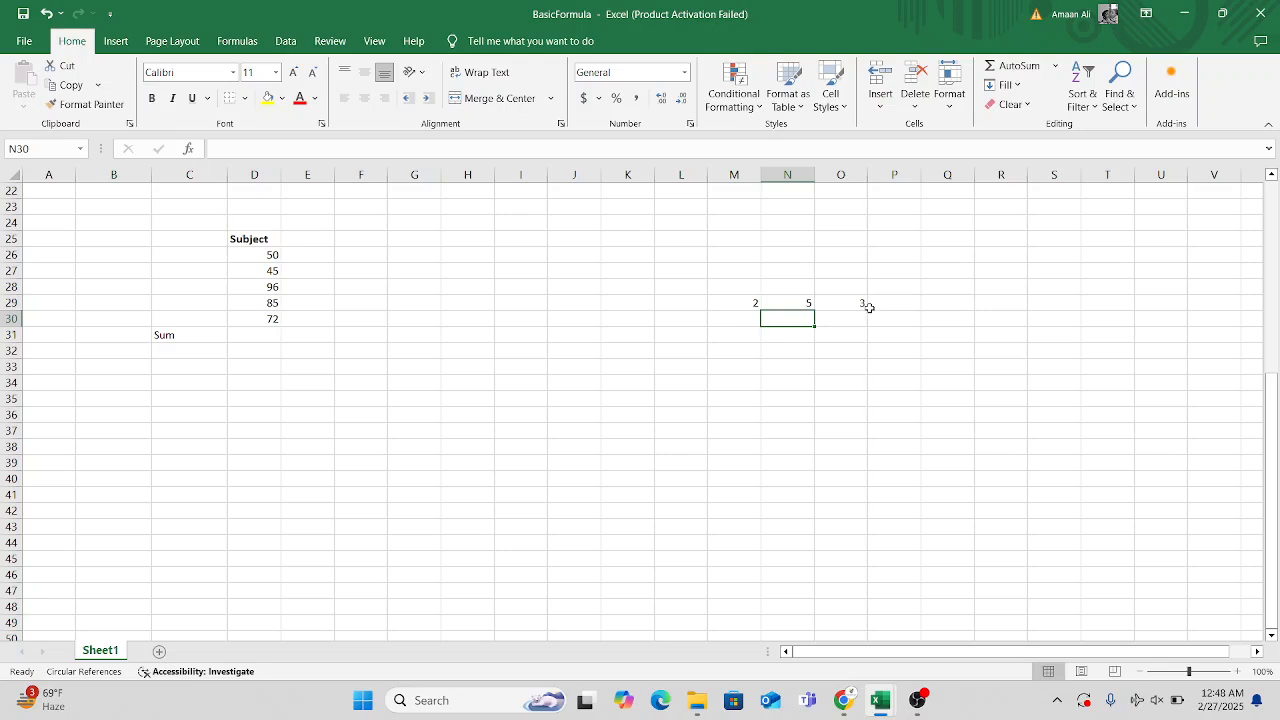
left_click(794, 347)
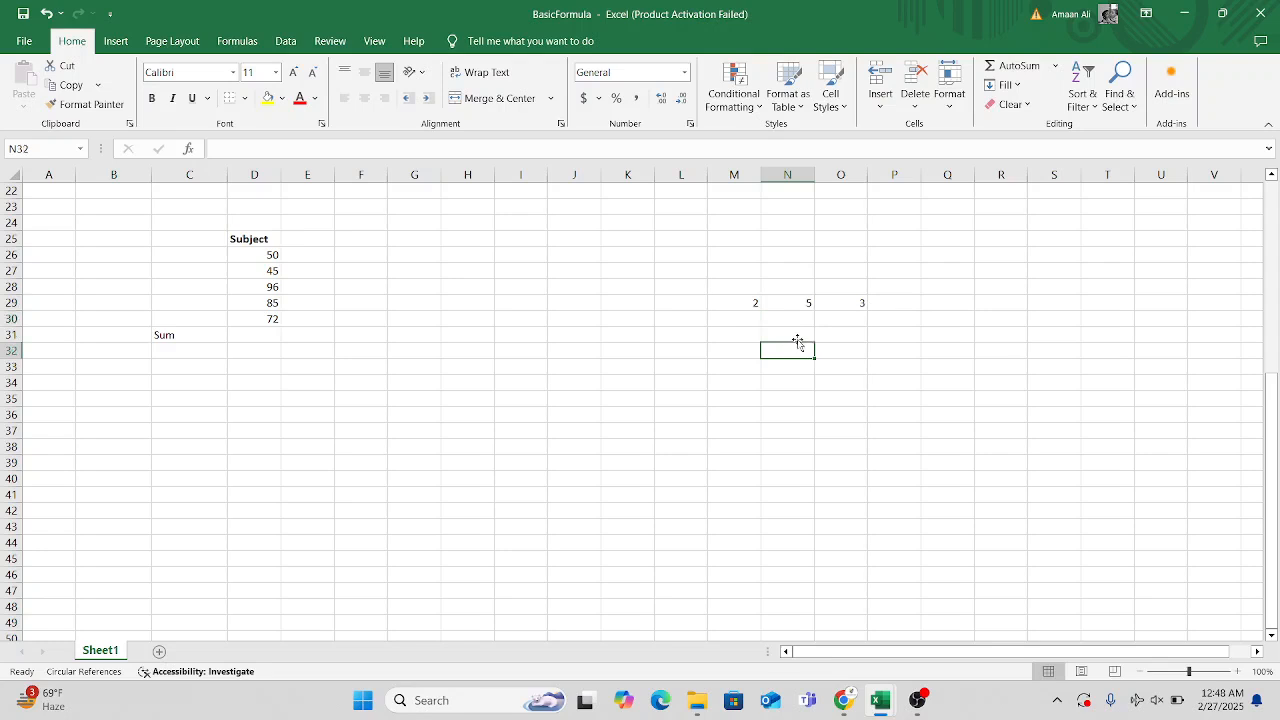
left_click(798, 336)
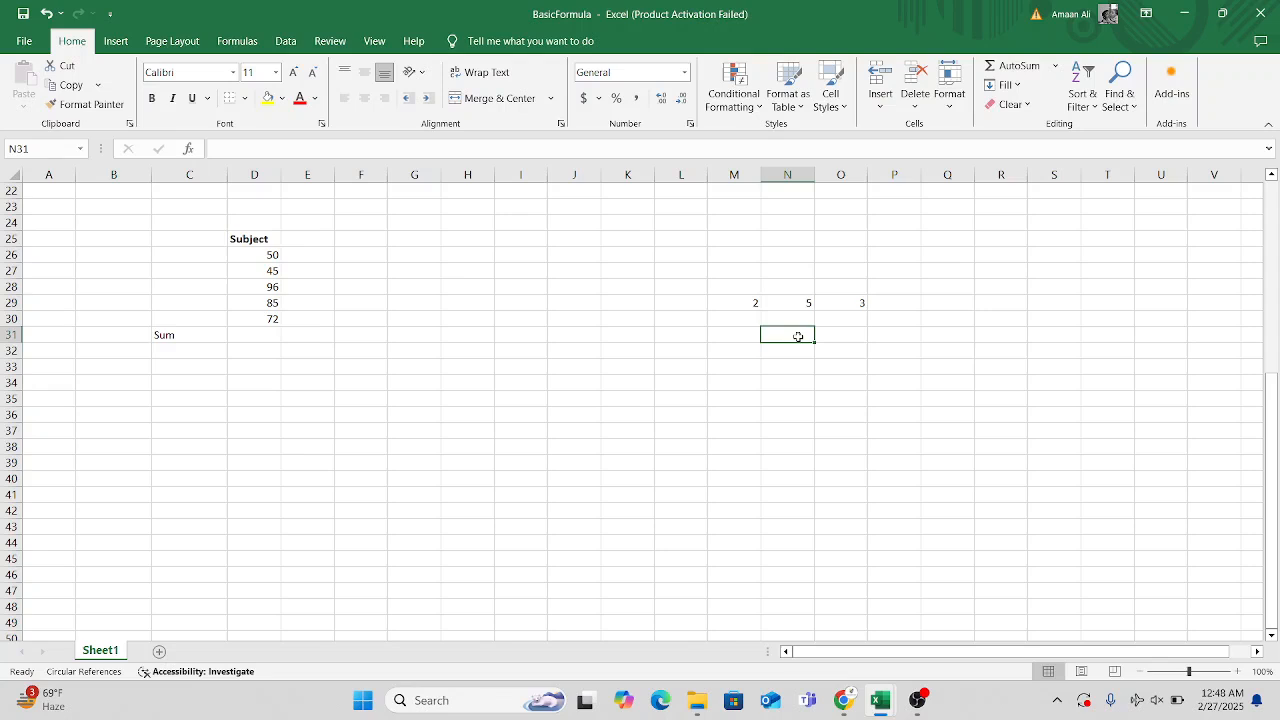
left_click(745, 333)
left_click(773, 333)
left_click(754, 339)
type("=")
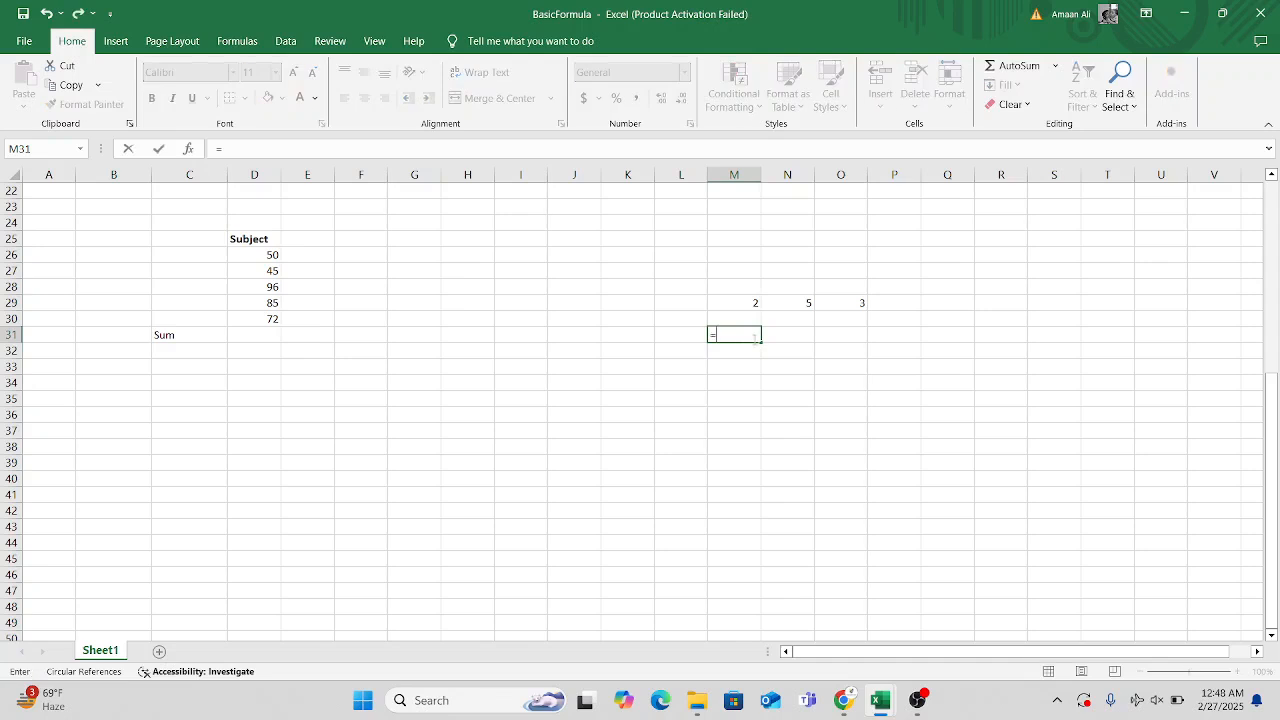
left_click(753, 303)
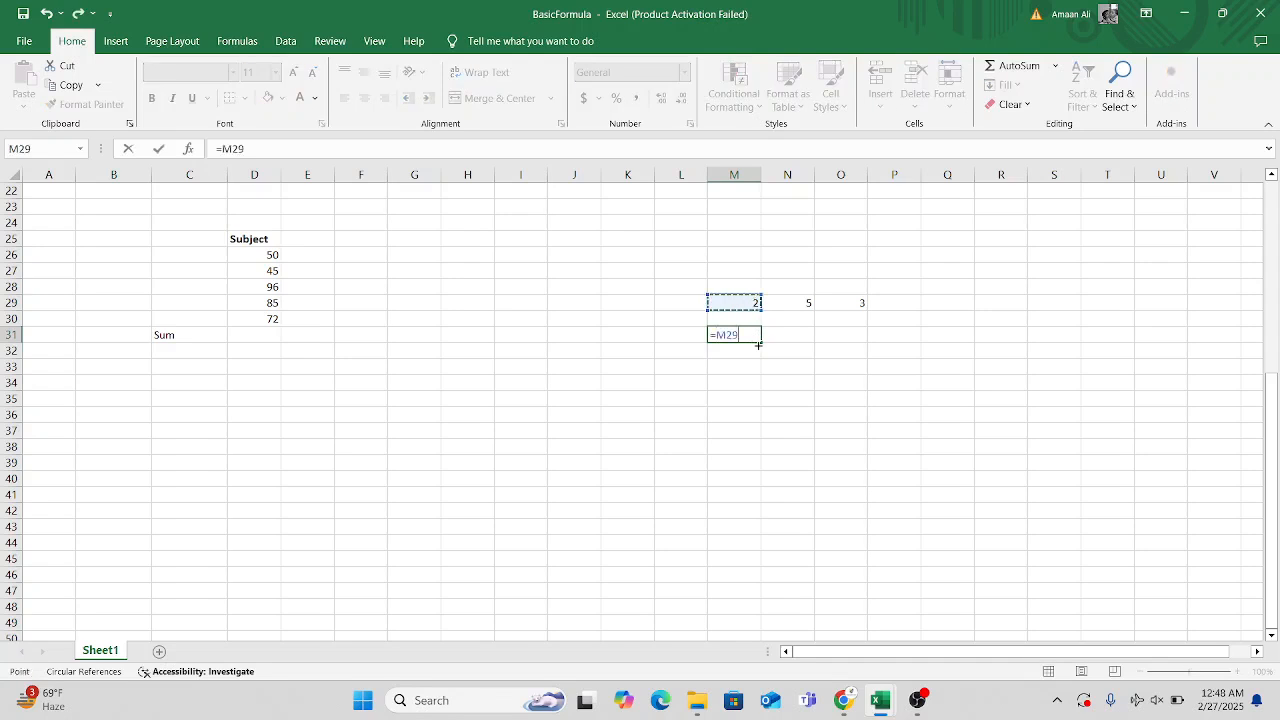
type("+")
left_click(780, 305)
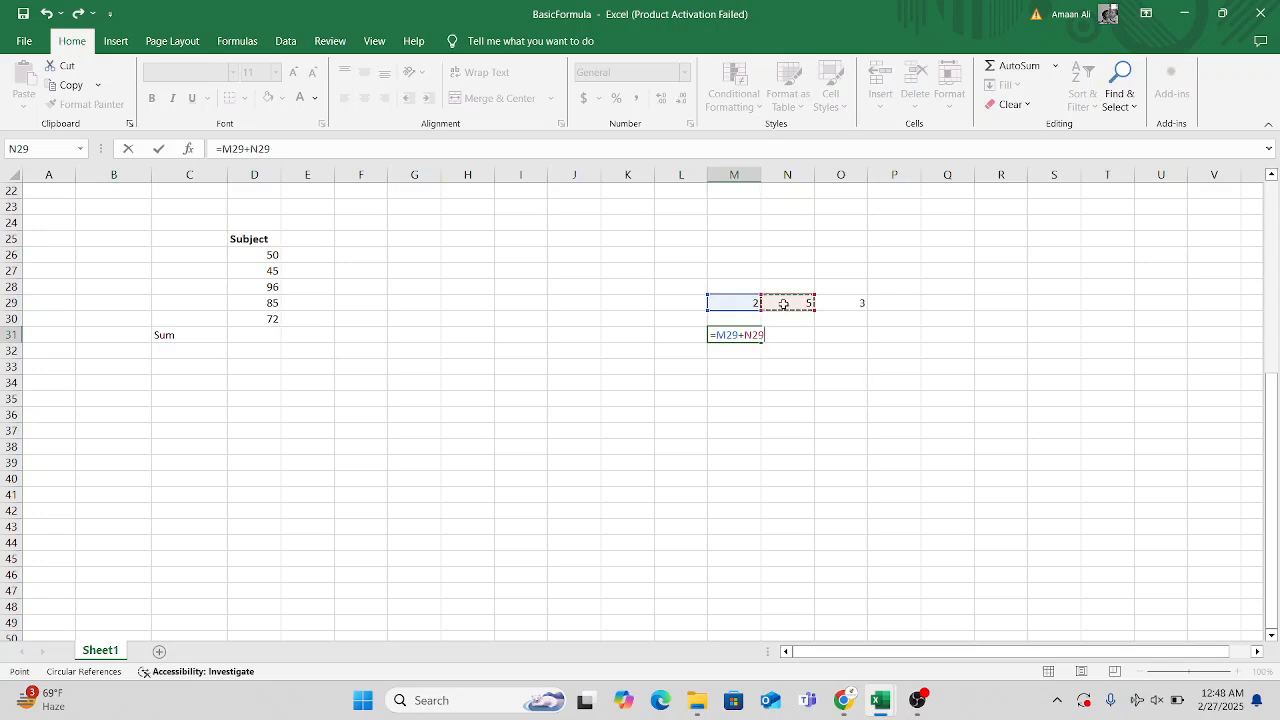
type("+")
left_click(838, 306)
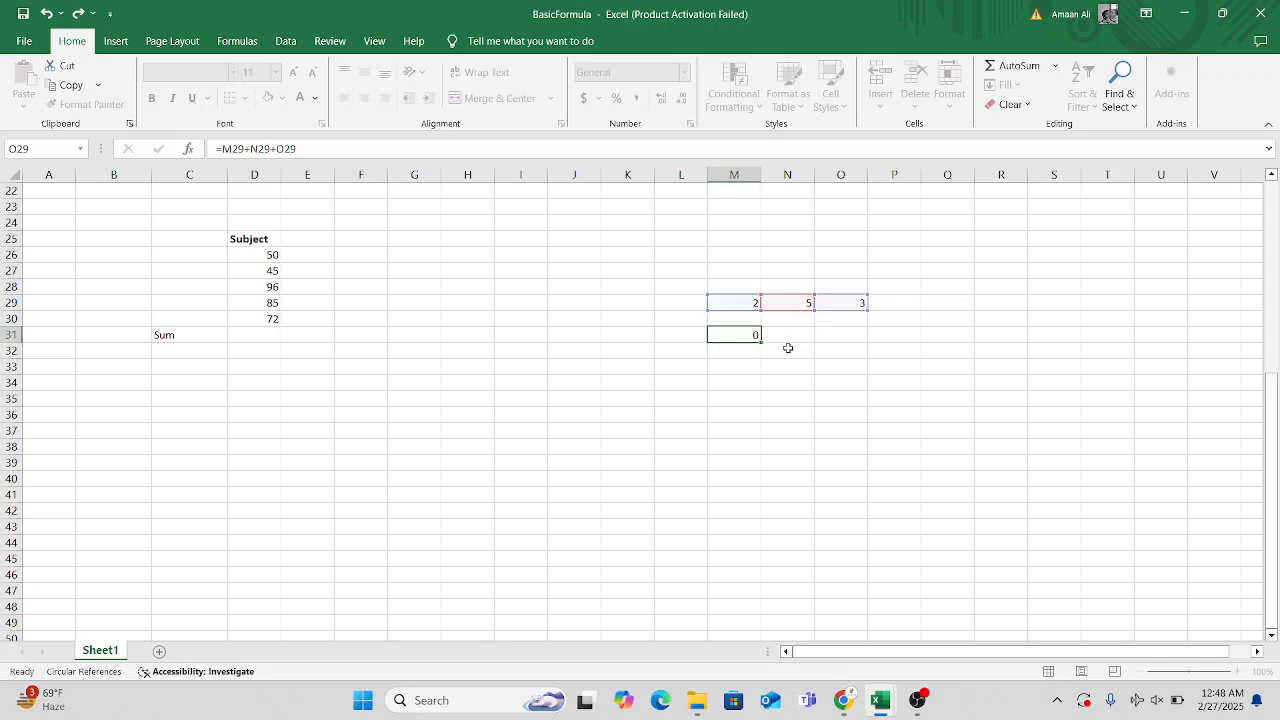
key("Return")
Add the same numbers as typed constants in cell N31 with the formula =2+5+3.
left_click(805, 334)
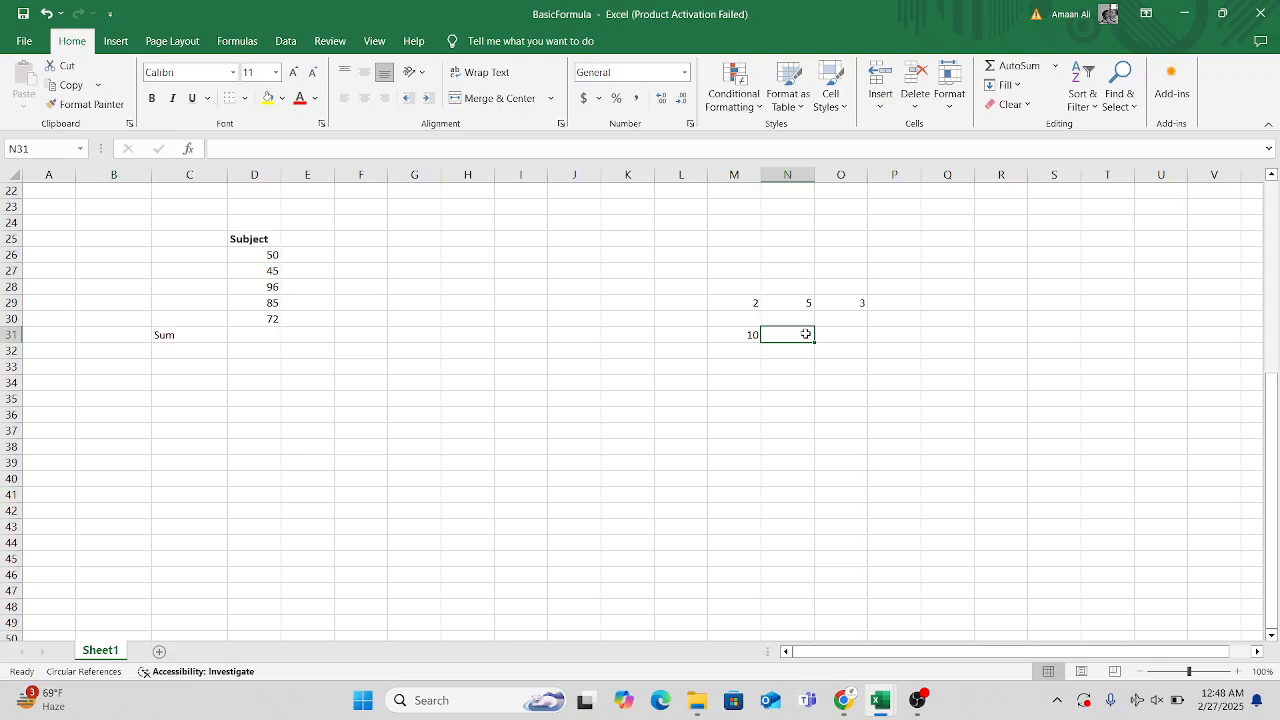
type("=2")
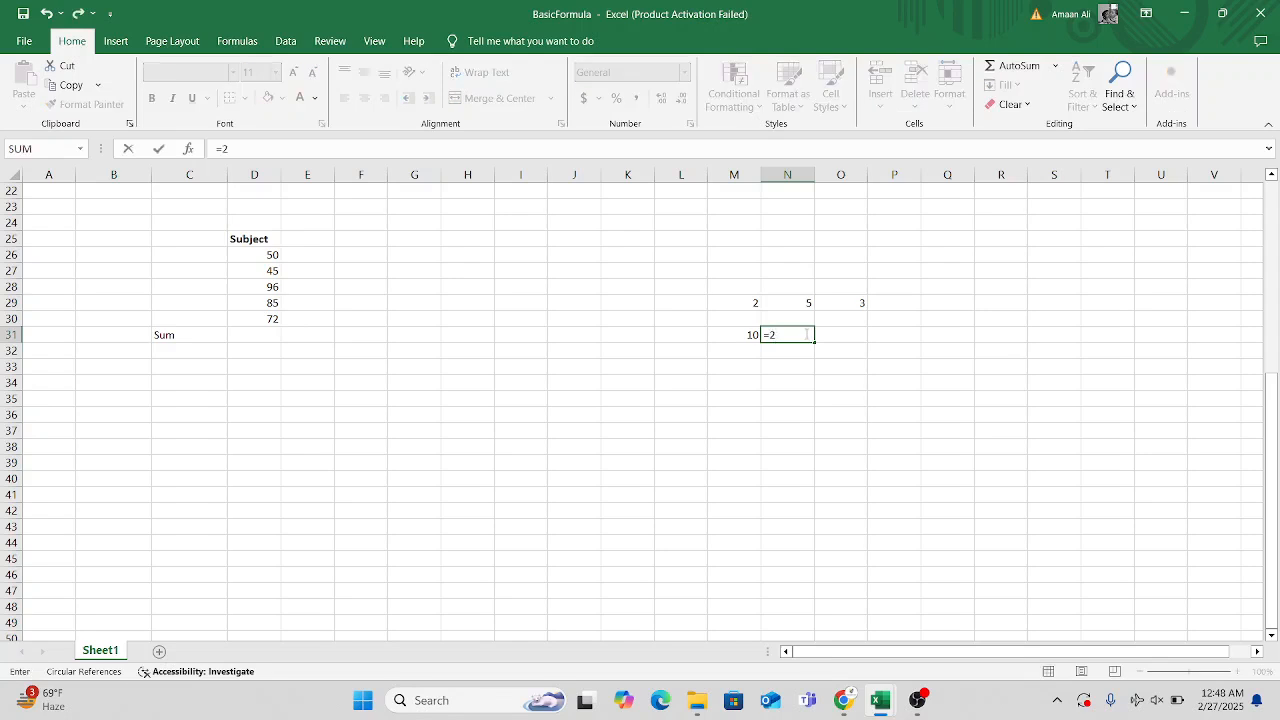
type("+5+3")
key("Return")
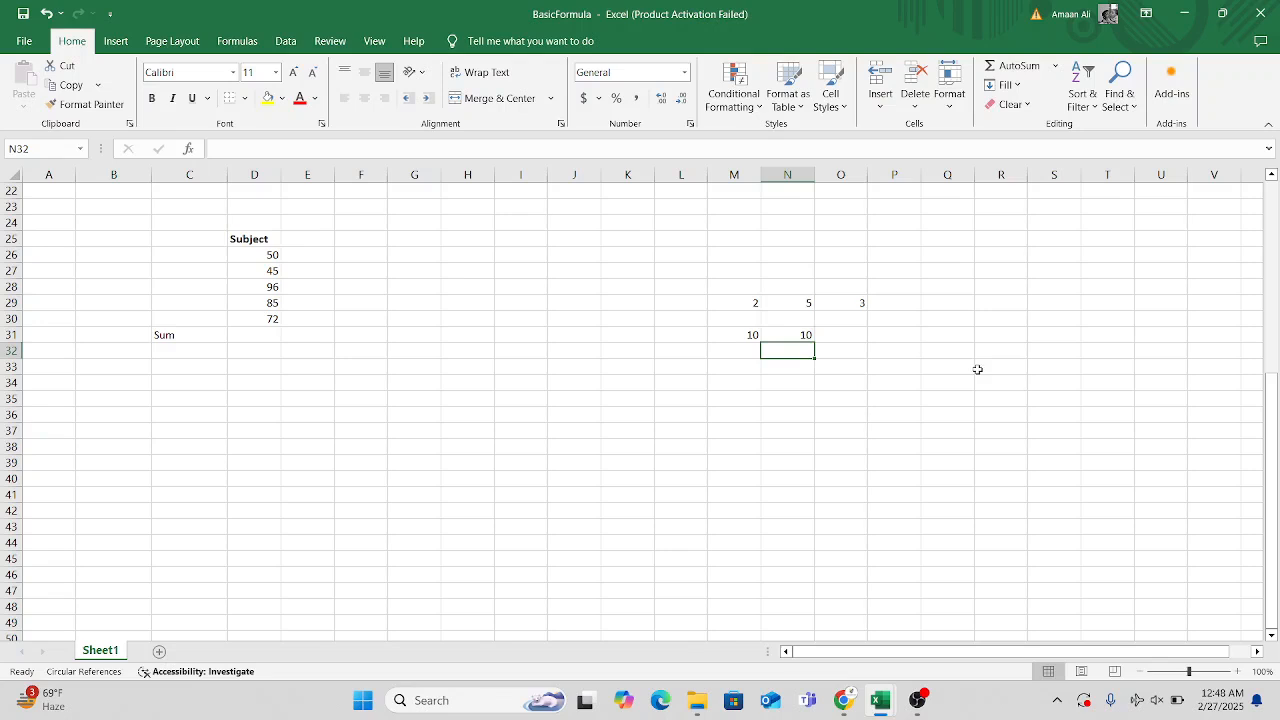
left_click(846, 347)
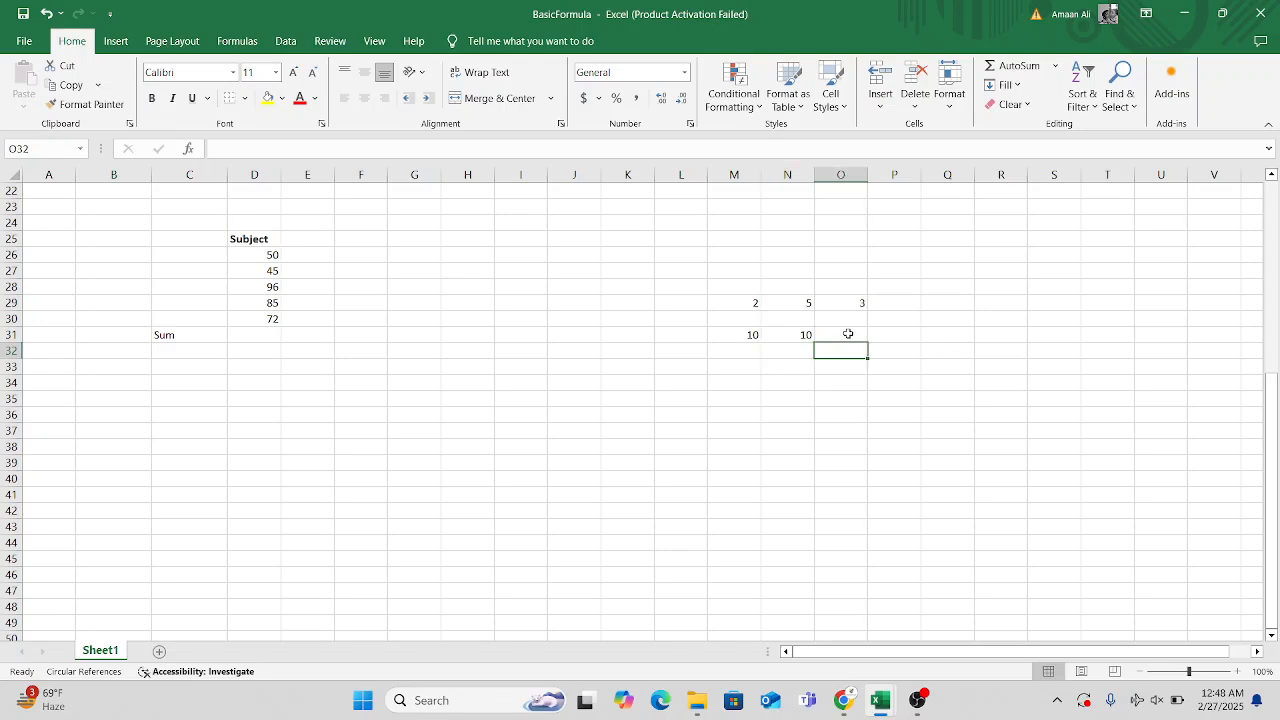
left_click(848, 333)
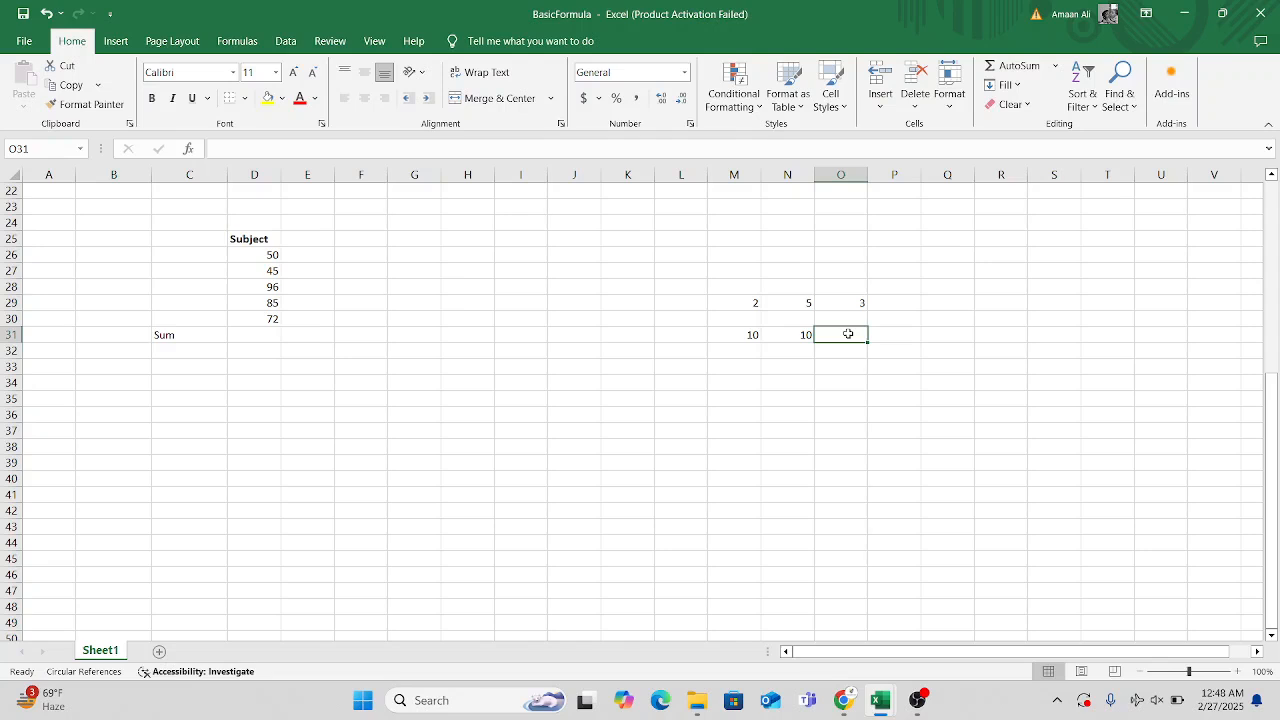
type("=")
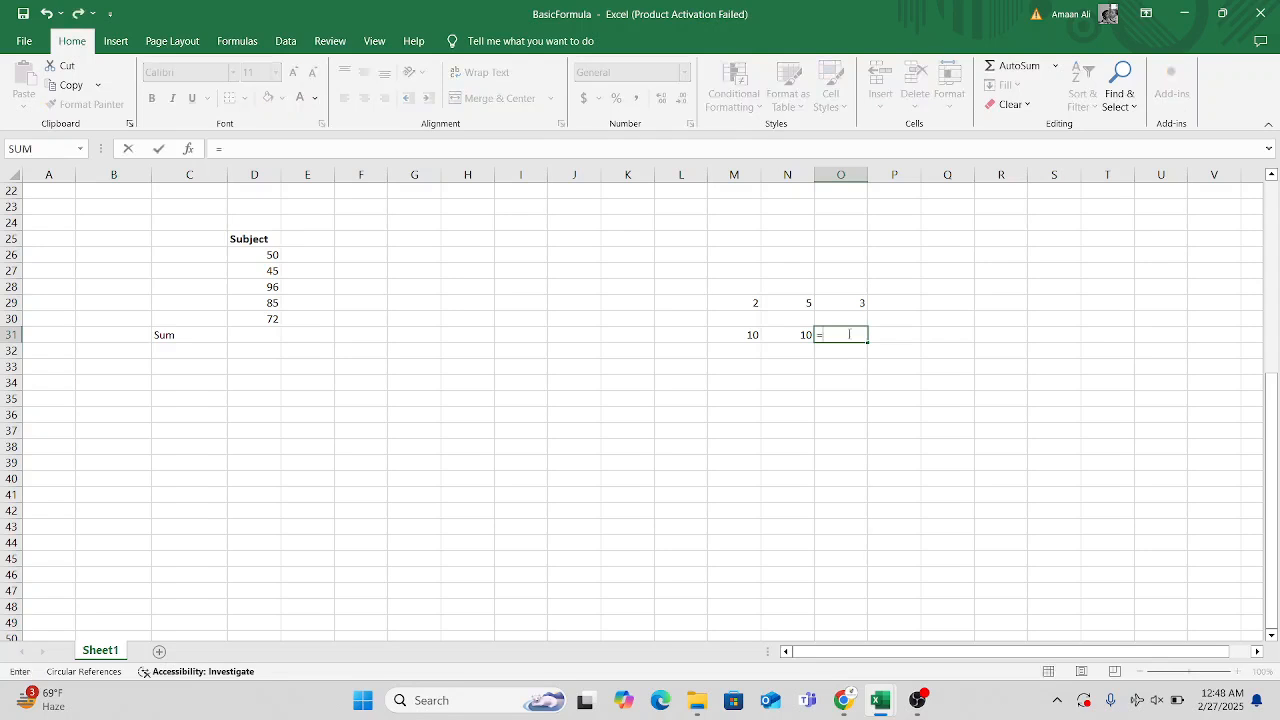
left_click(752, 335)
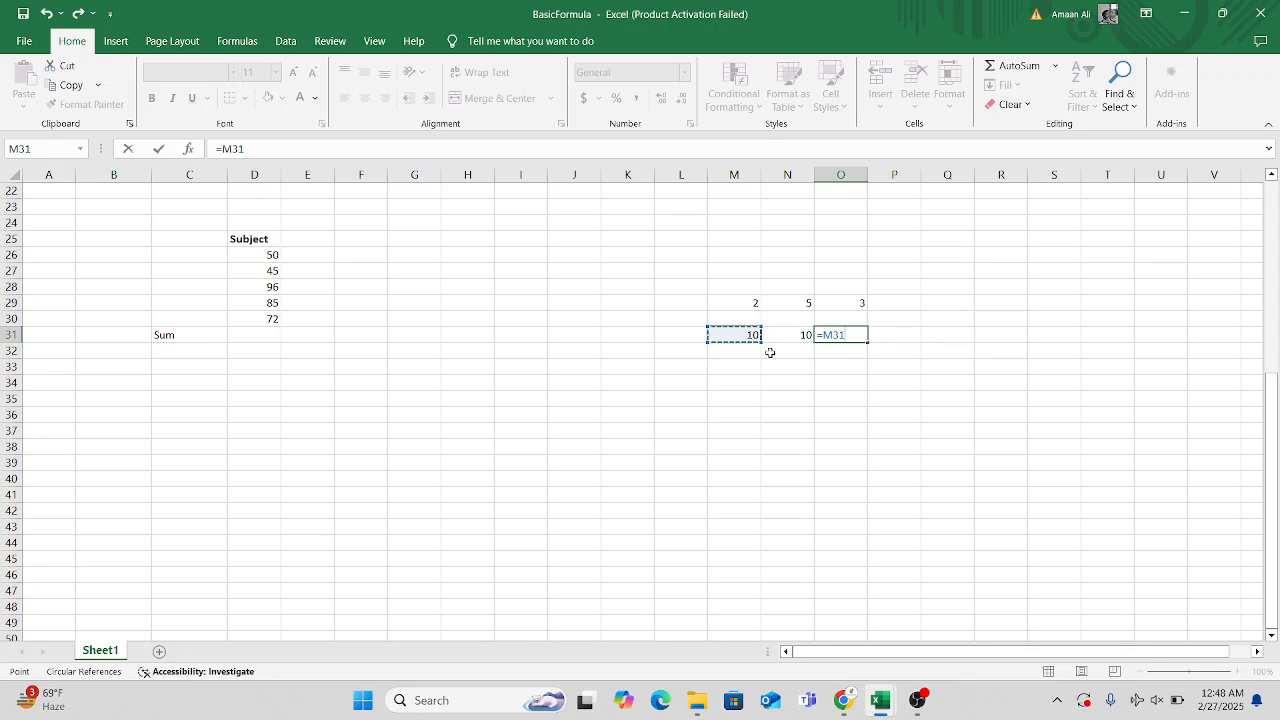
key("BackSpace")
key("BackSpace")
key("BackSpace")
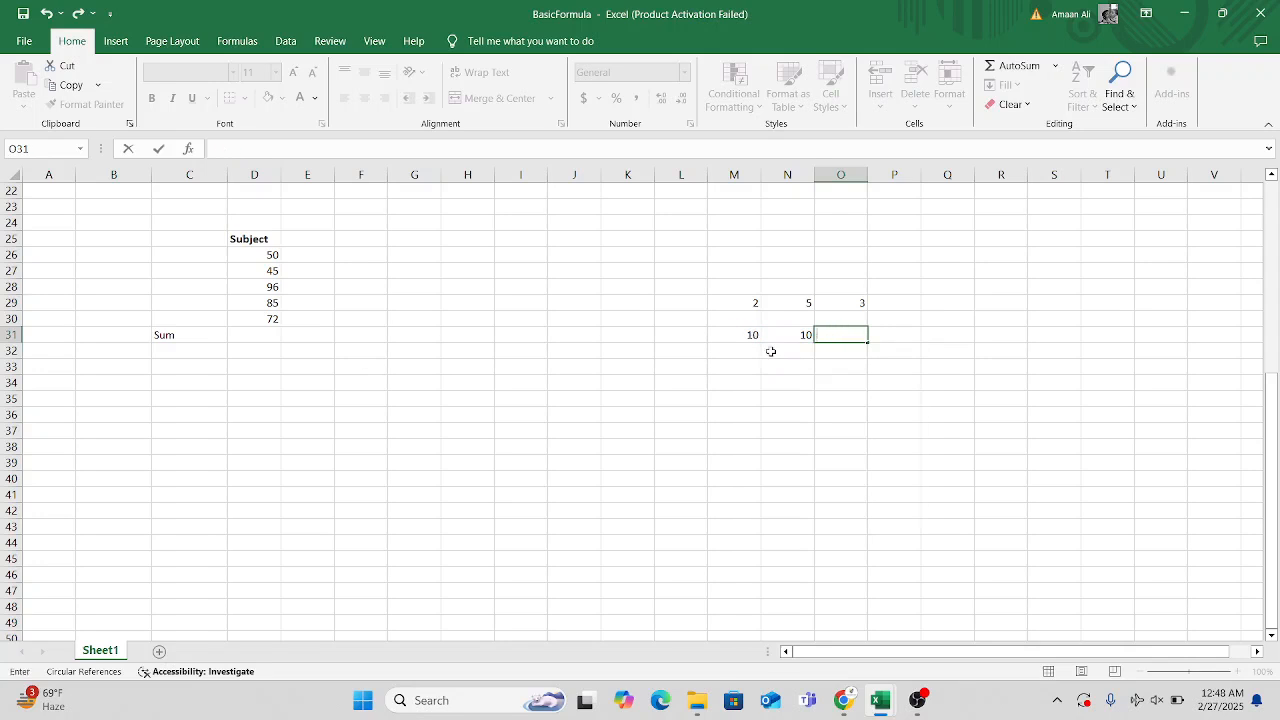
key("Escape")
Examine the cell-reference formula stored in cell M31.
left_click(803, 396)
left_click(752, 335)
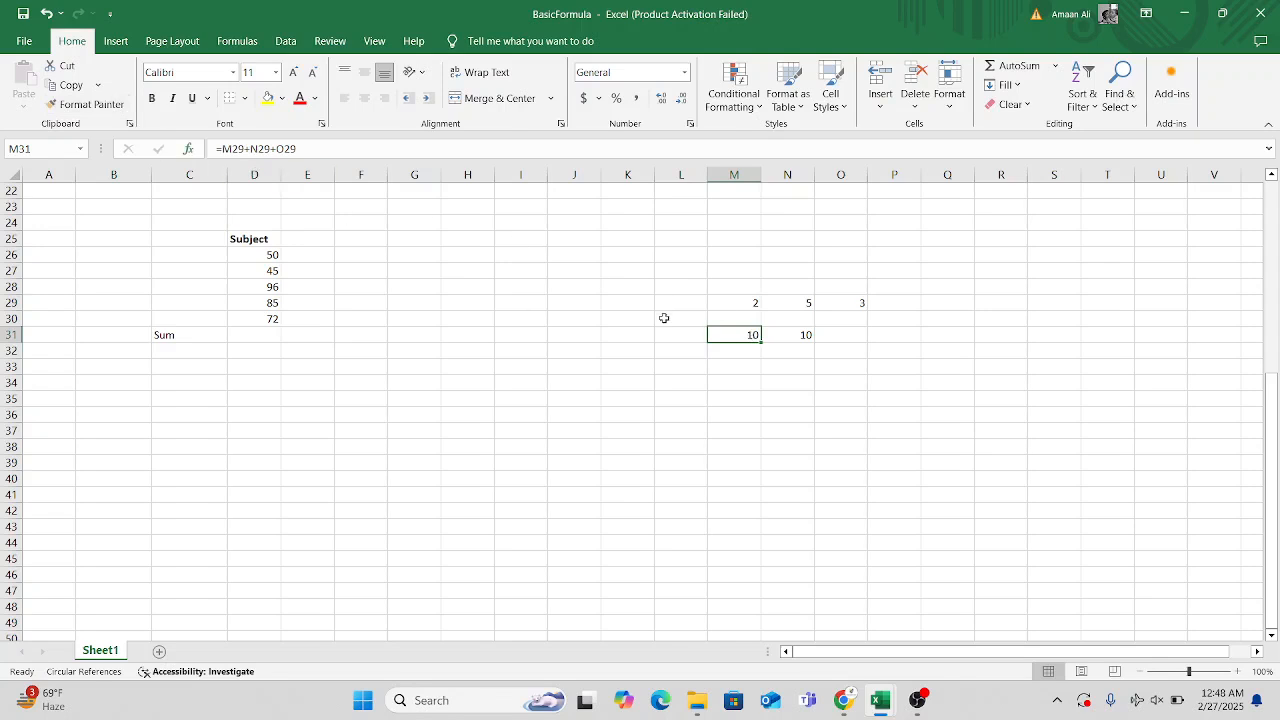
Add the three example numbers in cell O31 with the range formula =SUM(M29:O29).
left_click(804, 340)
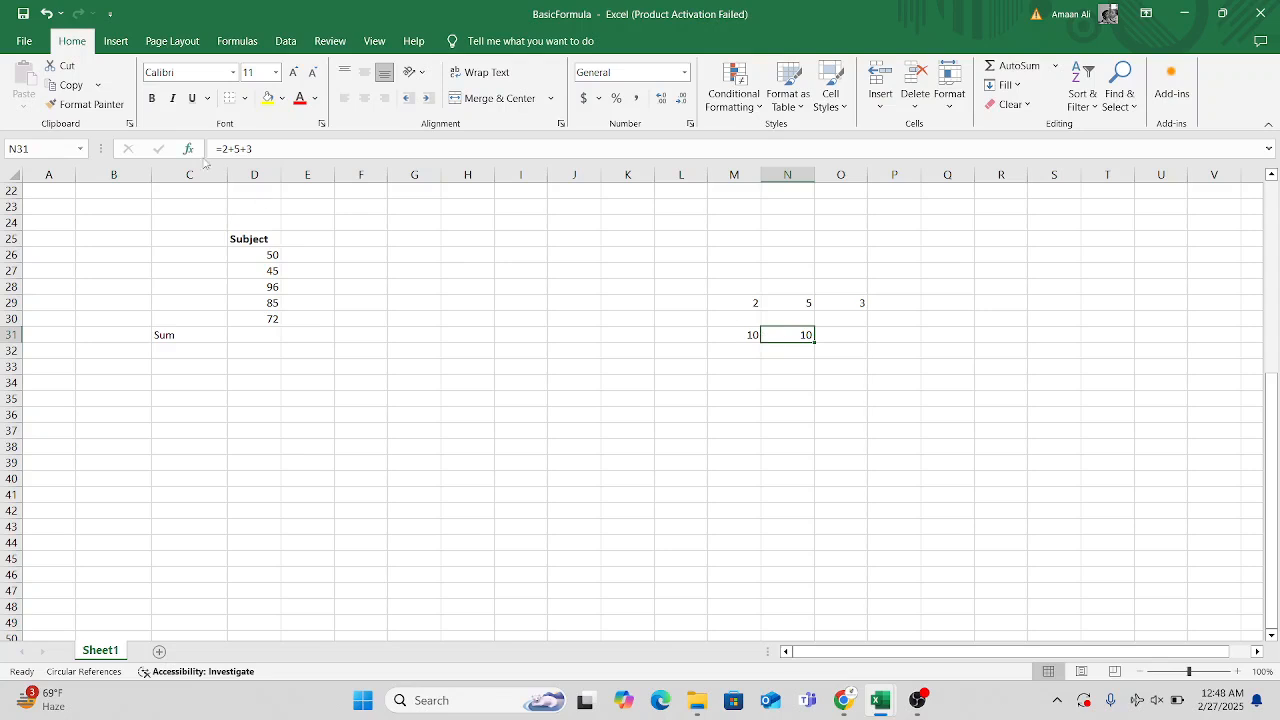
left_click(838, 336)
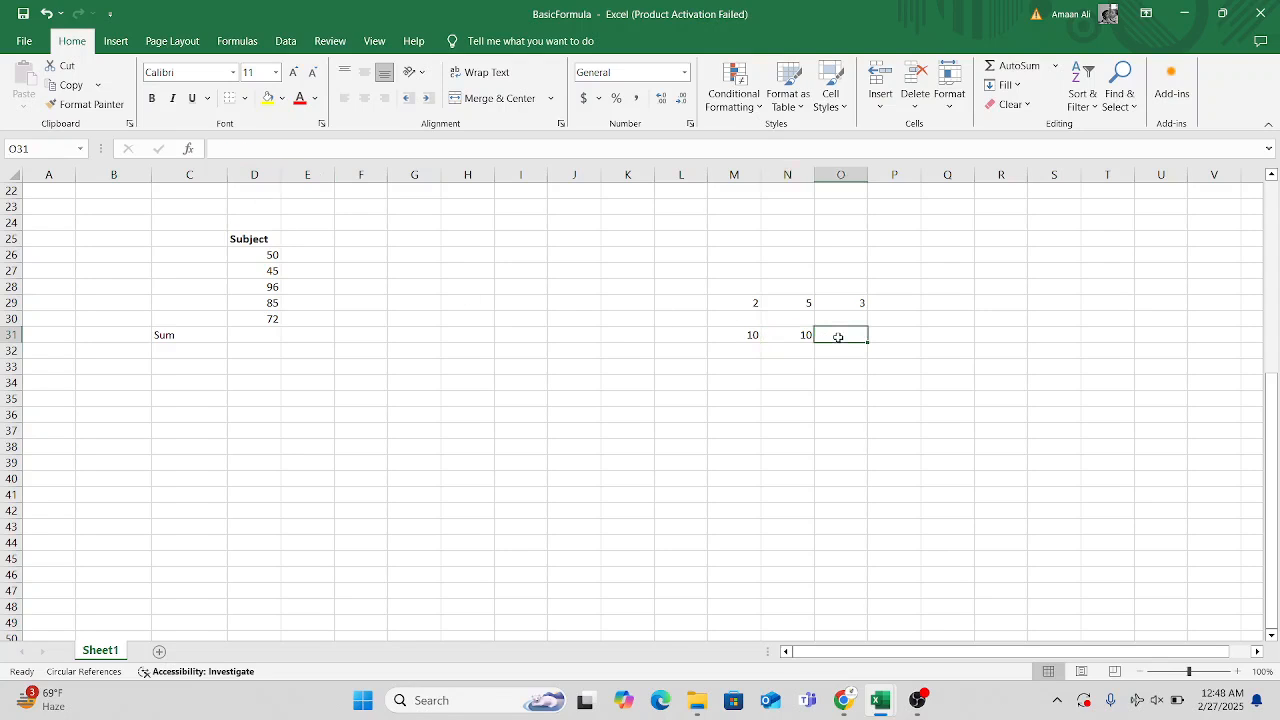
type("=")
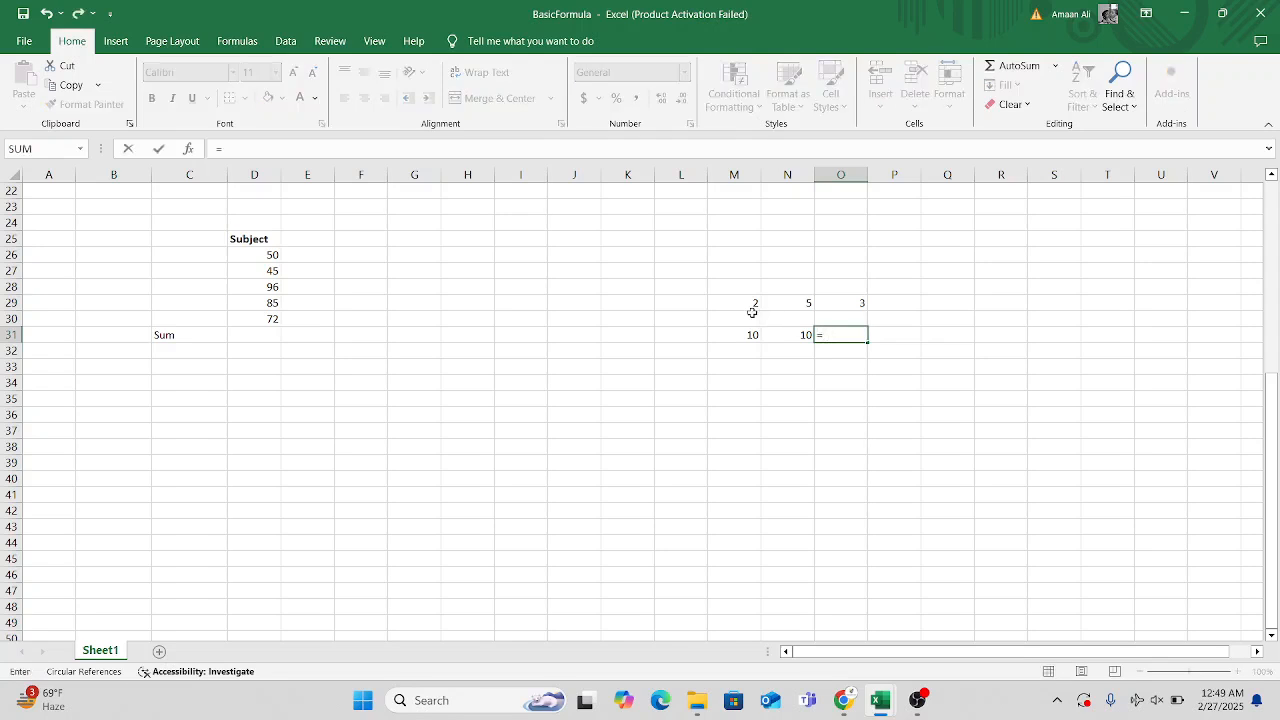
type("sum")
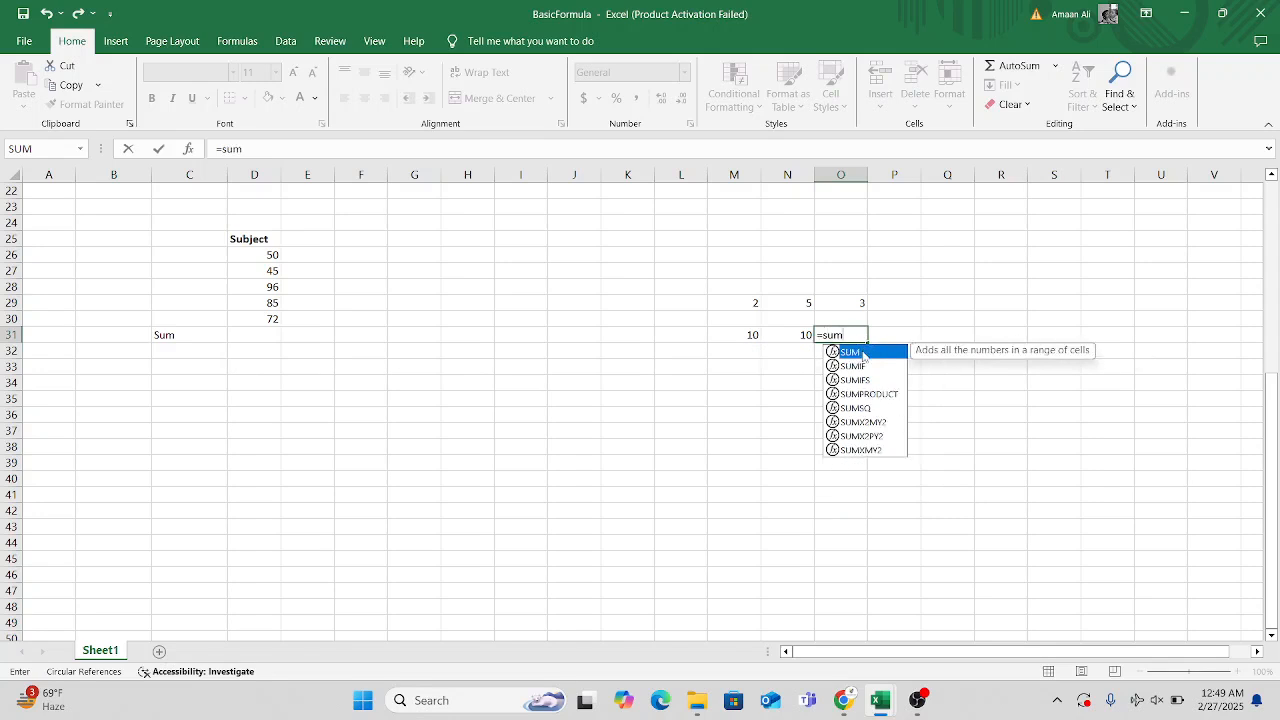
double_click(862, 355)
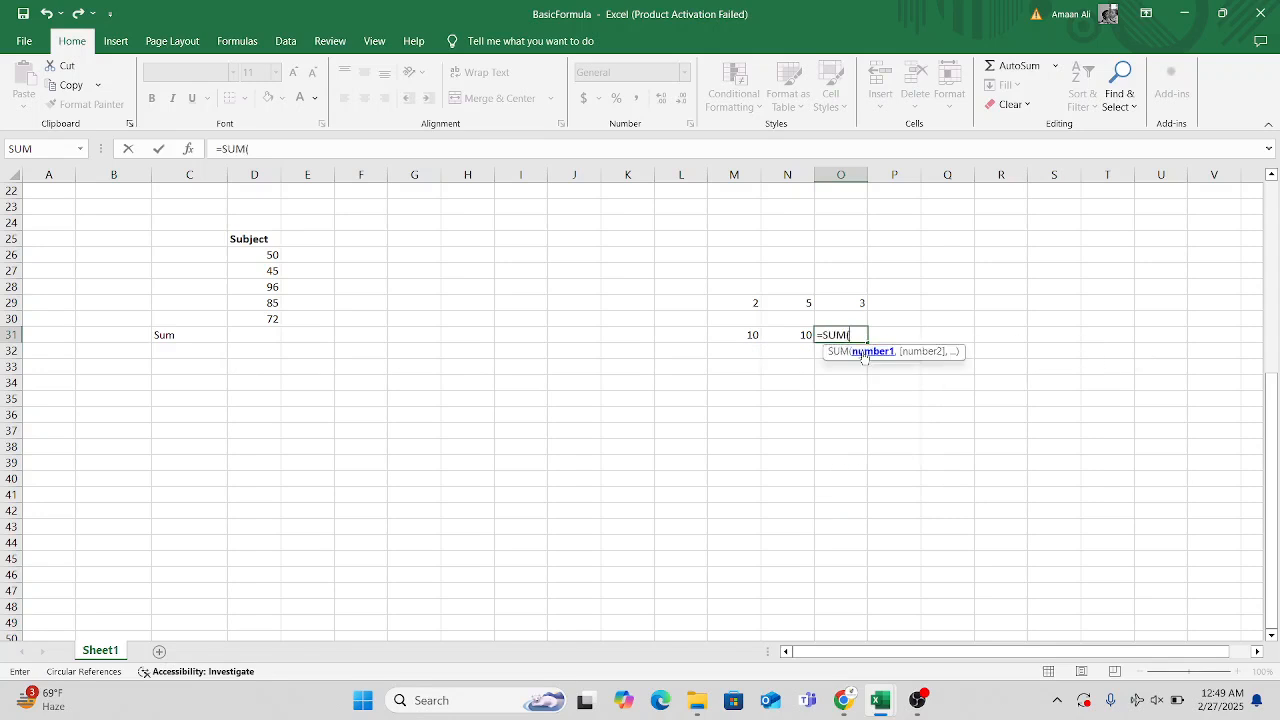
left_click(747, 300)
left_click_drag(747, 300, 842, 305)
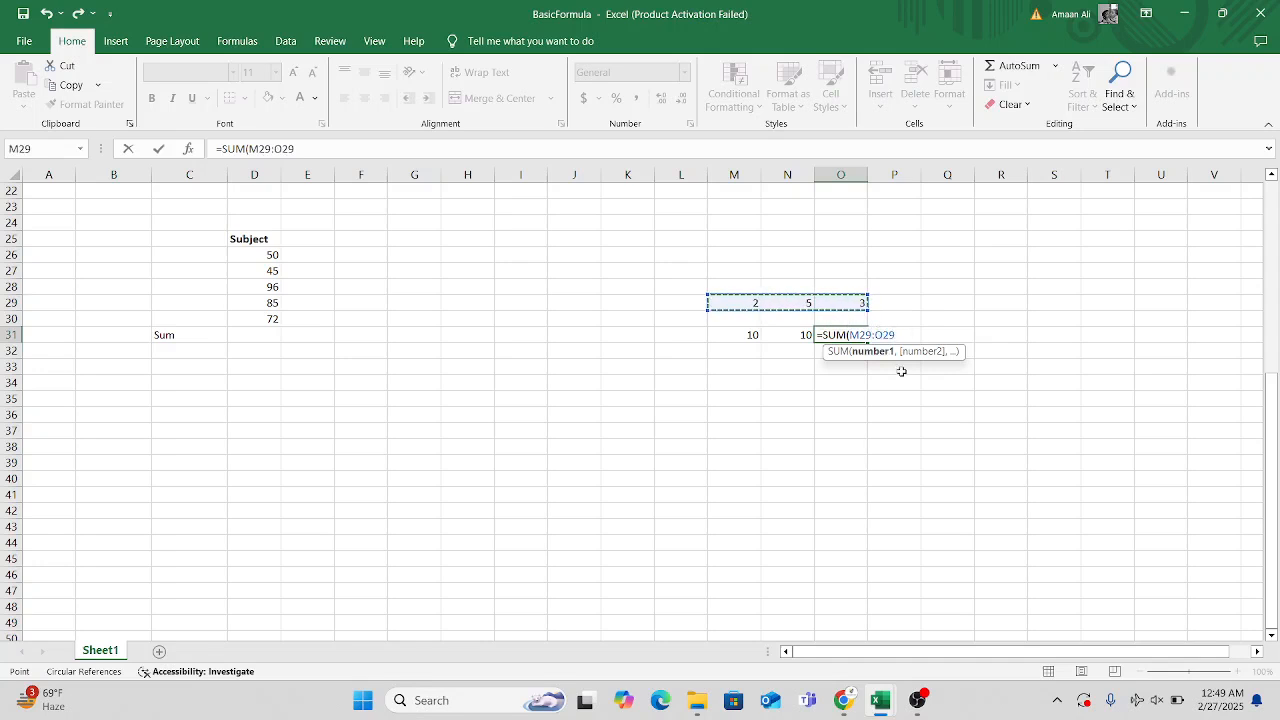
type(")")
key("Return")
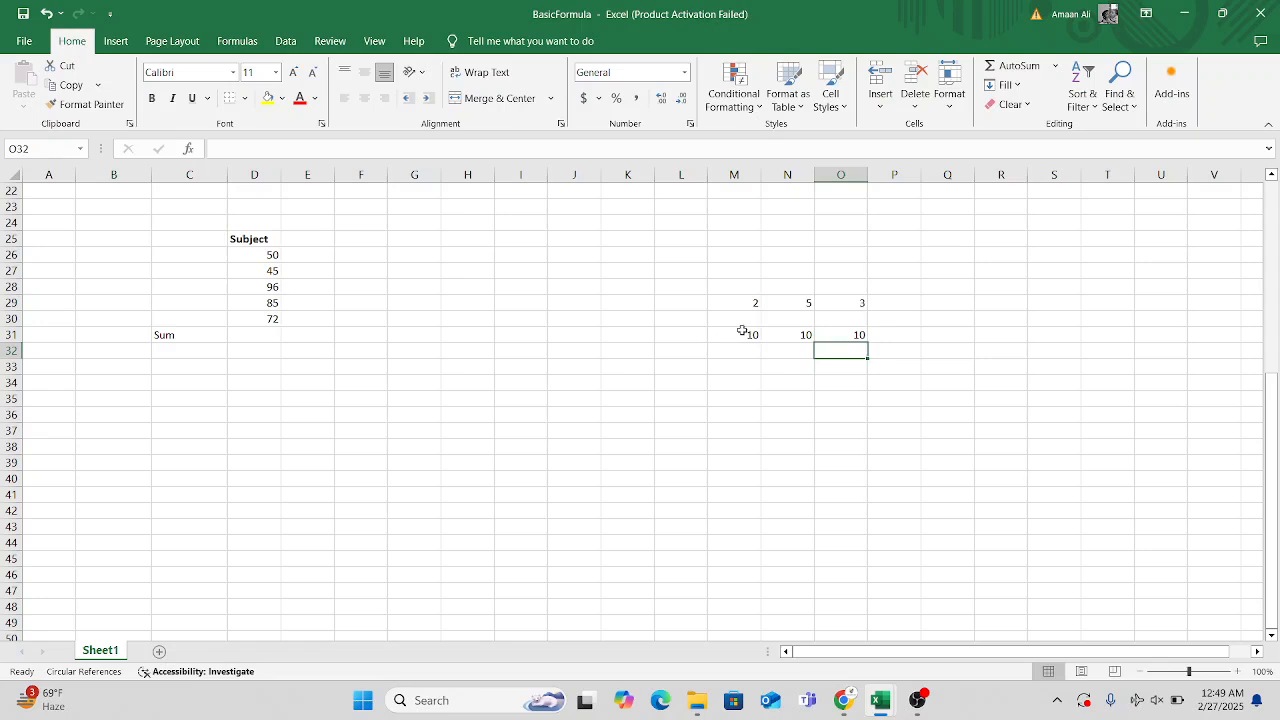
Compare the formulas stored in cells M31, N31 and O31 against the example numbers in M29:O29.
left_click_drag(740, 335, 846, 336)
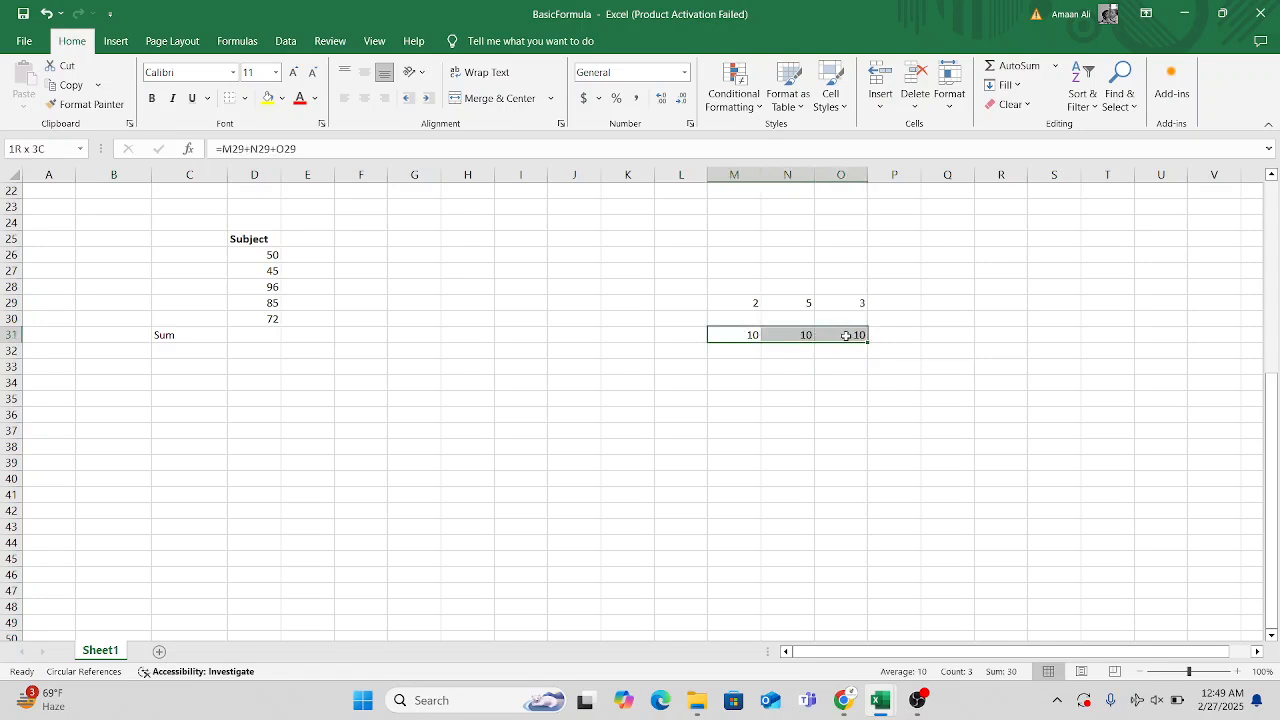
left_click(845, 385)
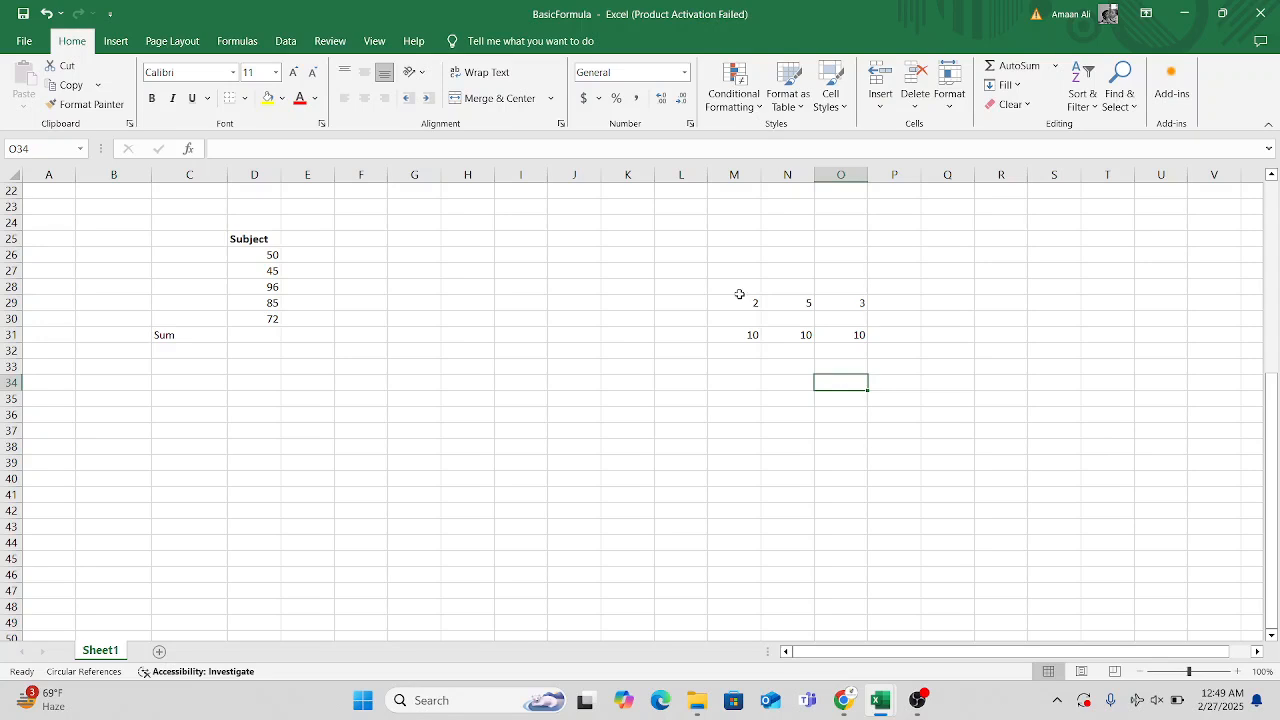
left_click(850, 304)
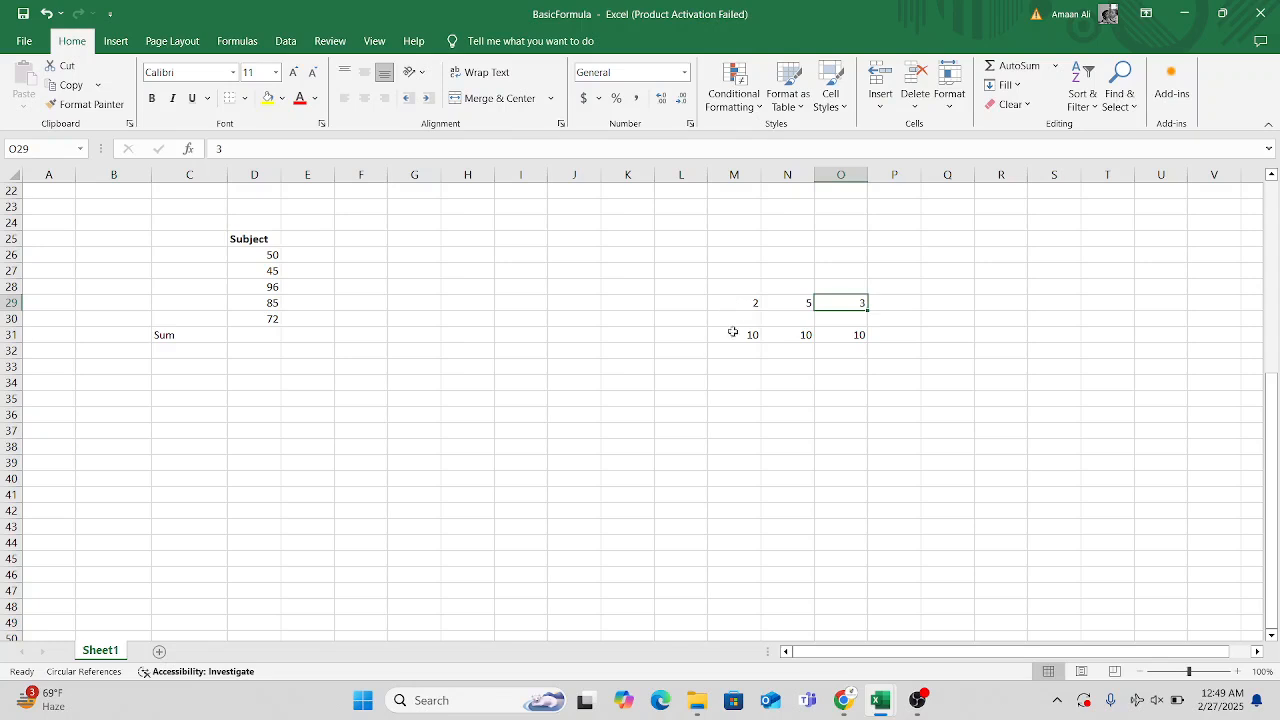
left_click(748, 301)
left_click_drag(748, 301, 838, 306)
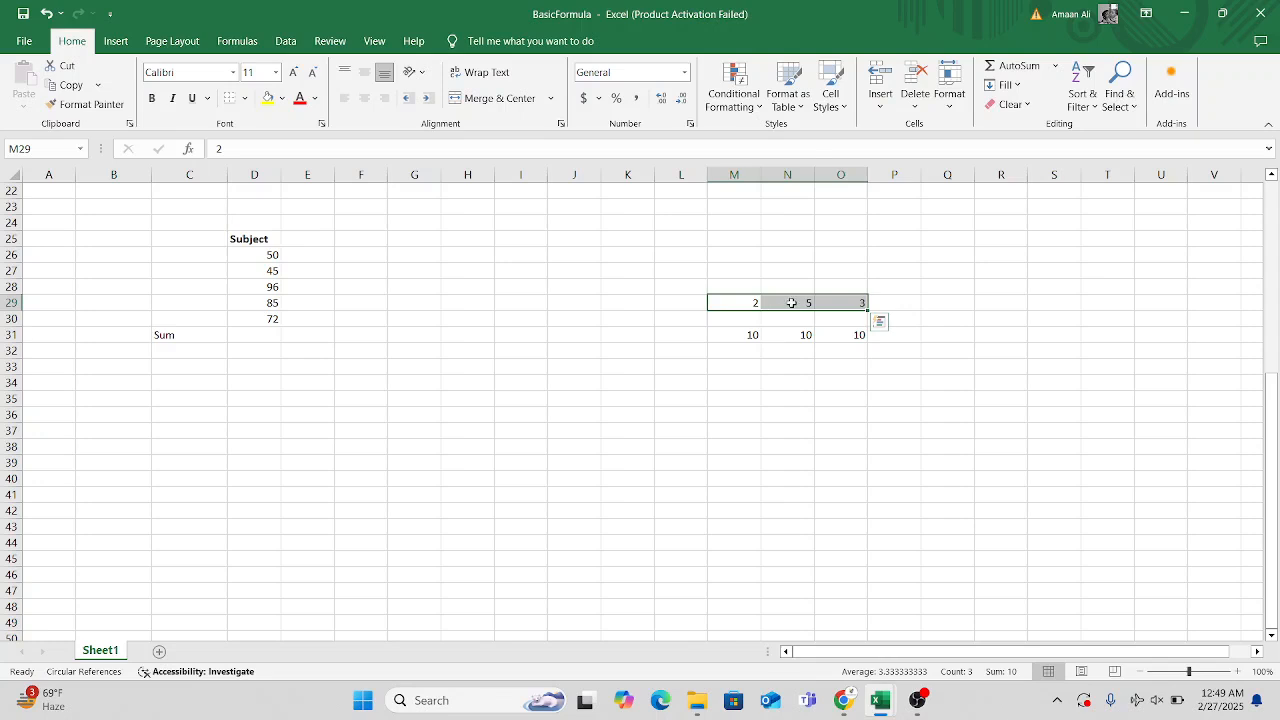
left_click(791, 302)
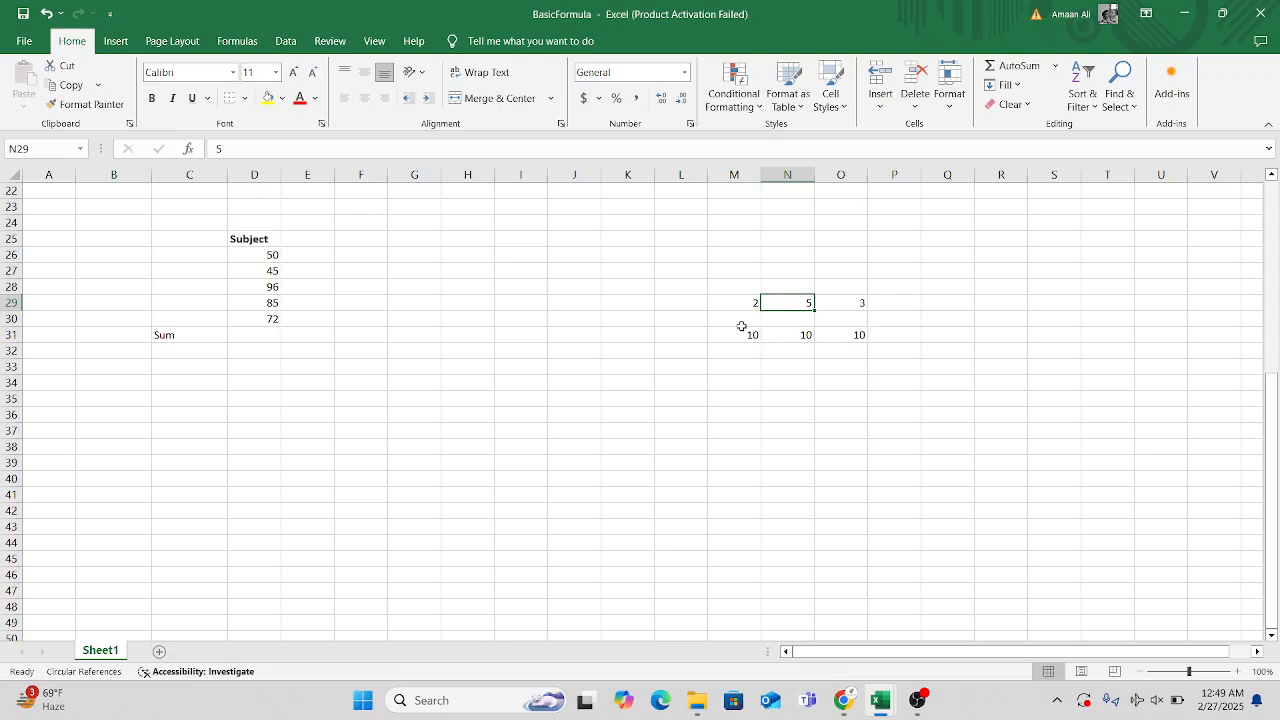
left_click_drag(726, 331, 838, 332)
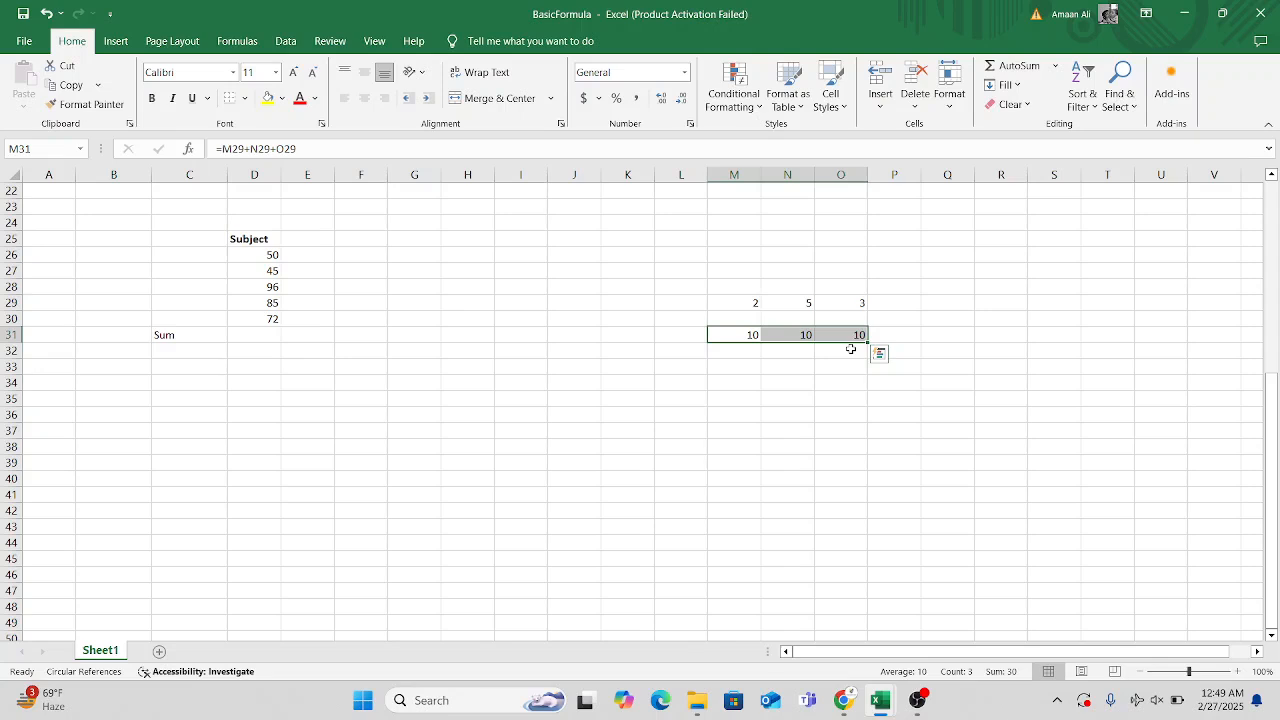
left_click(766, 364)
left_click(743, 332)
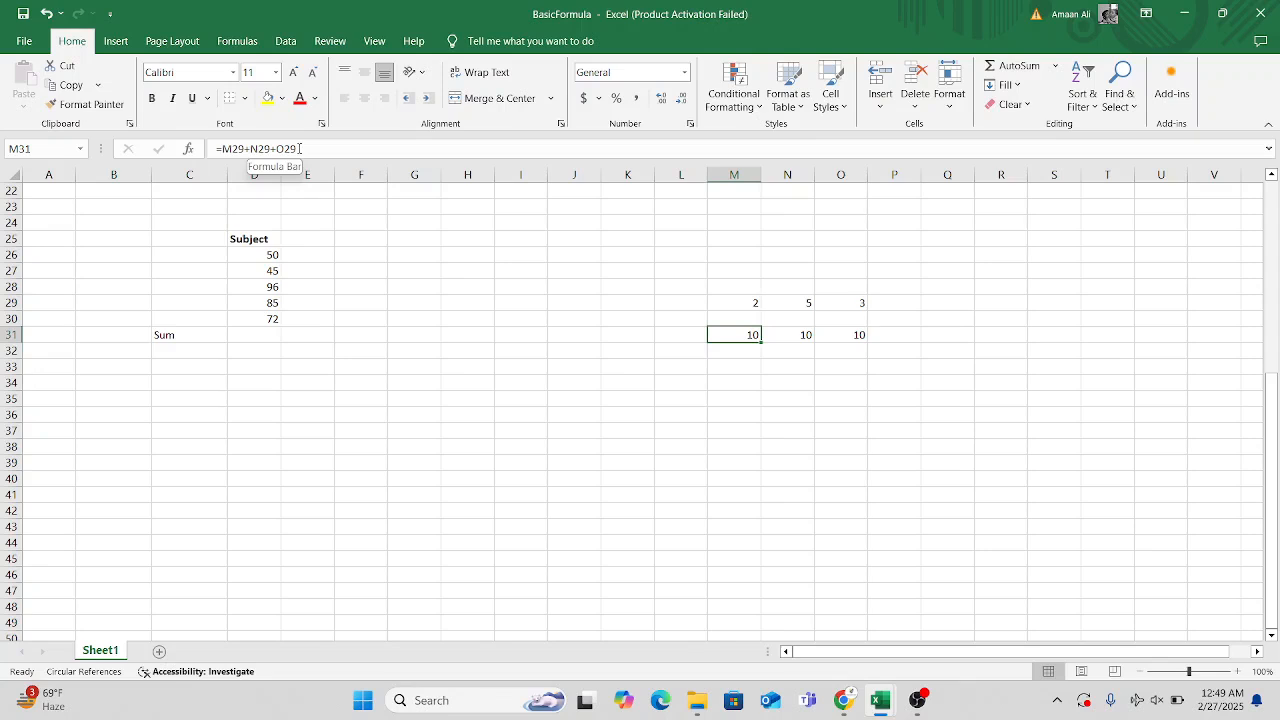
left_click(806, 334)
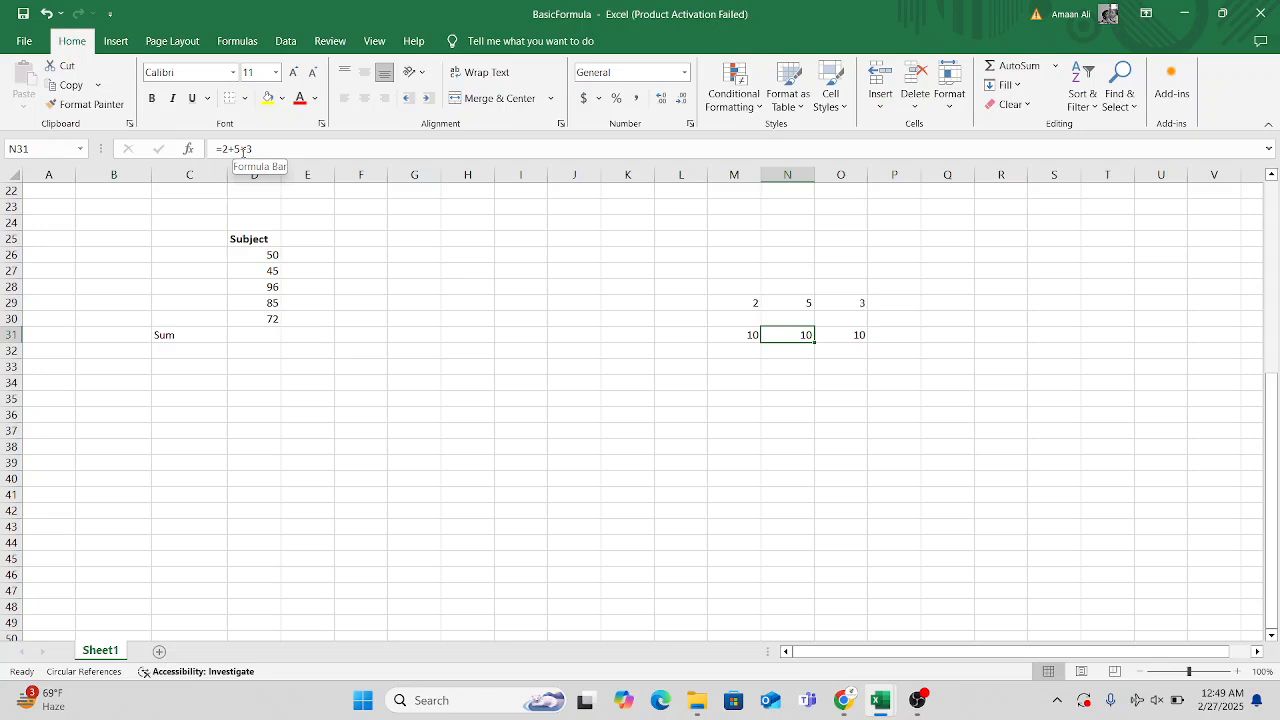
left_click(858, 339)
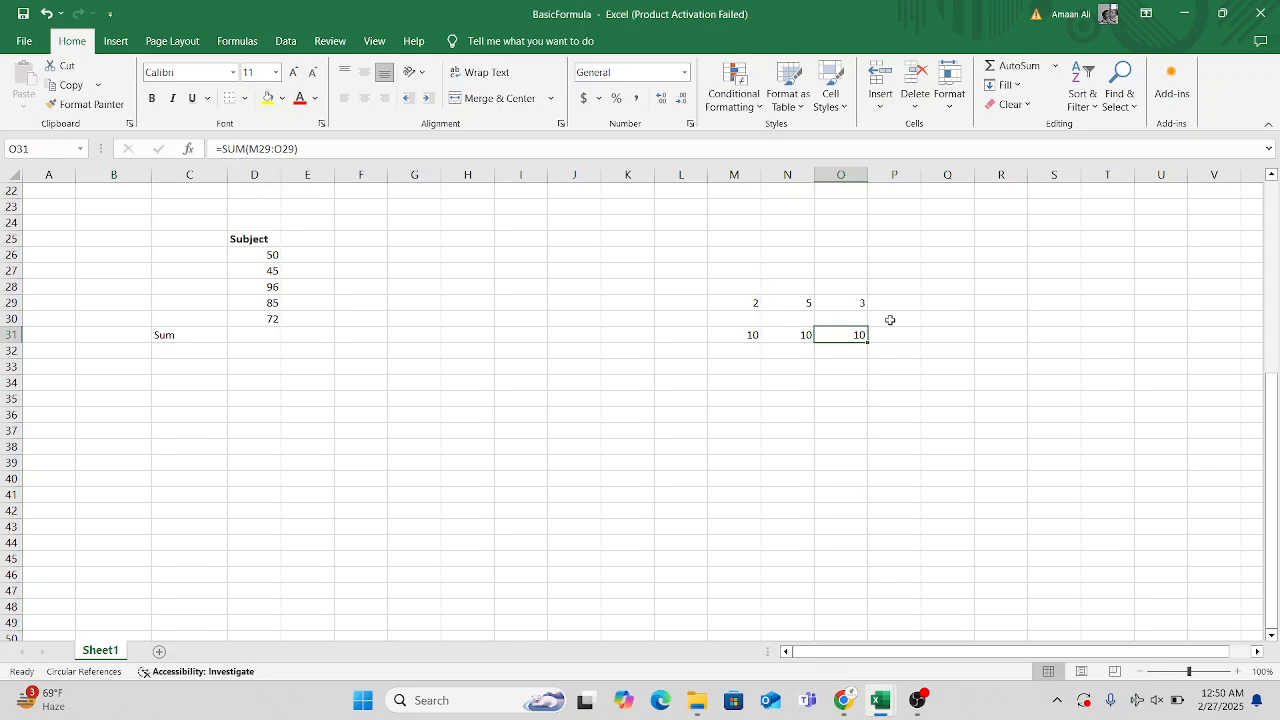
left_click(752, 339)
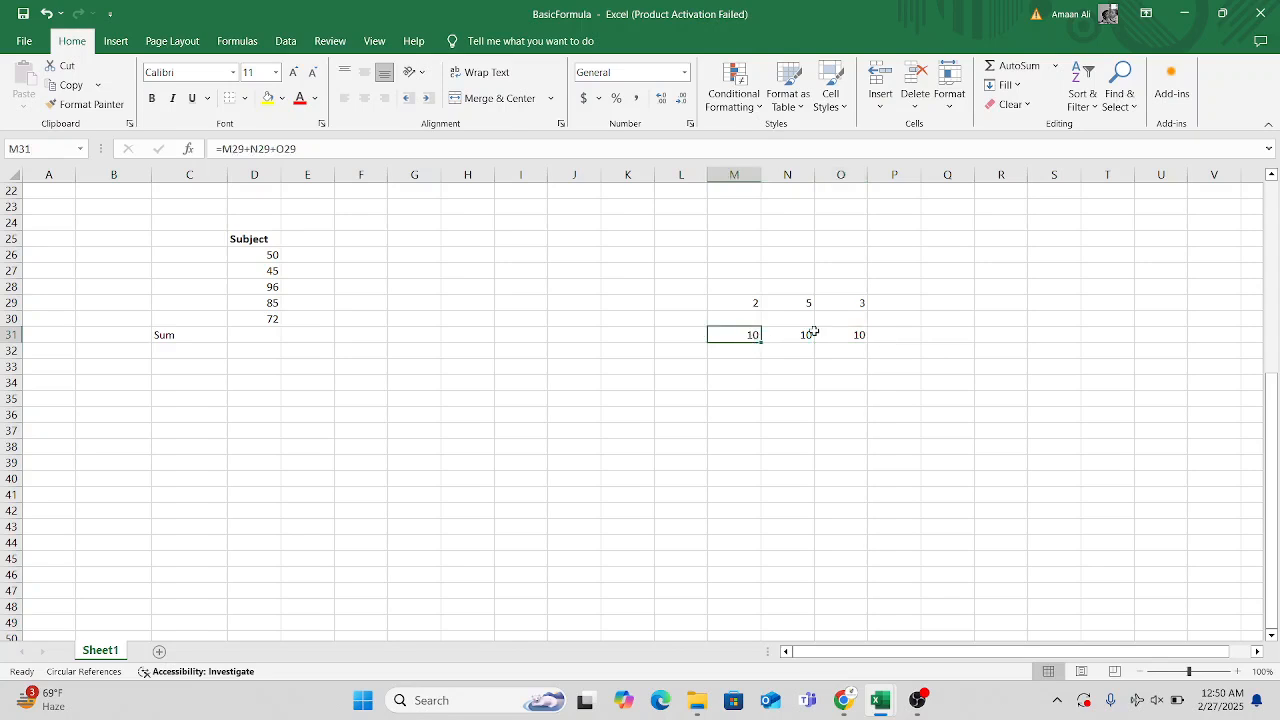
left_click(864, 336)
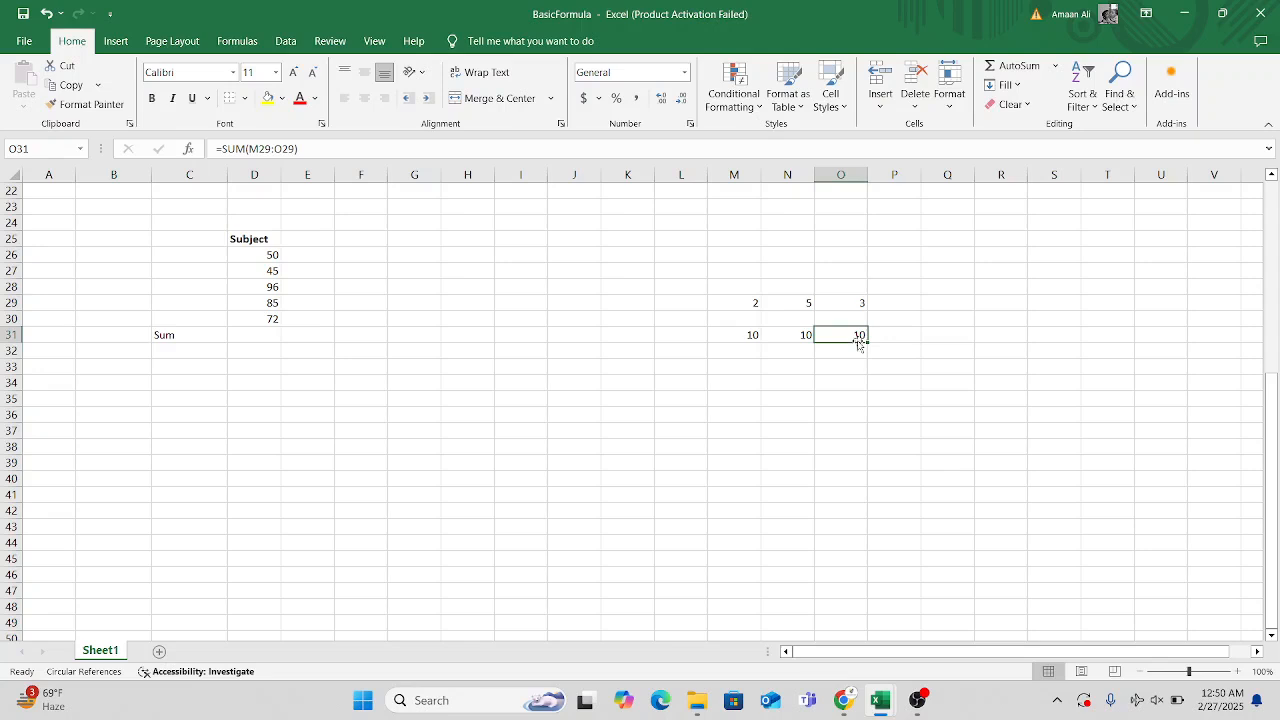
left_click(812, 338)
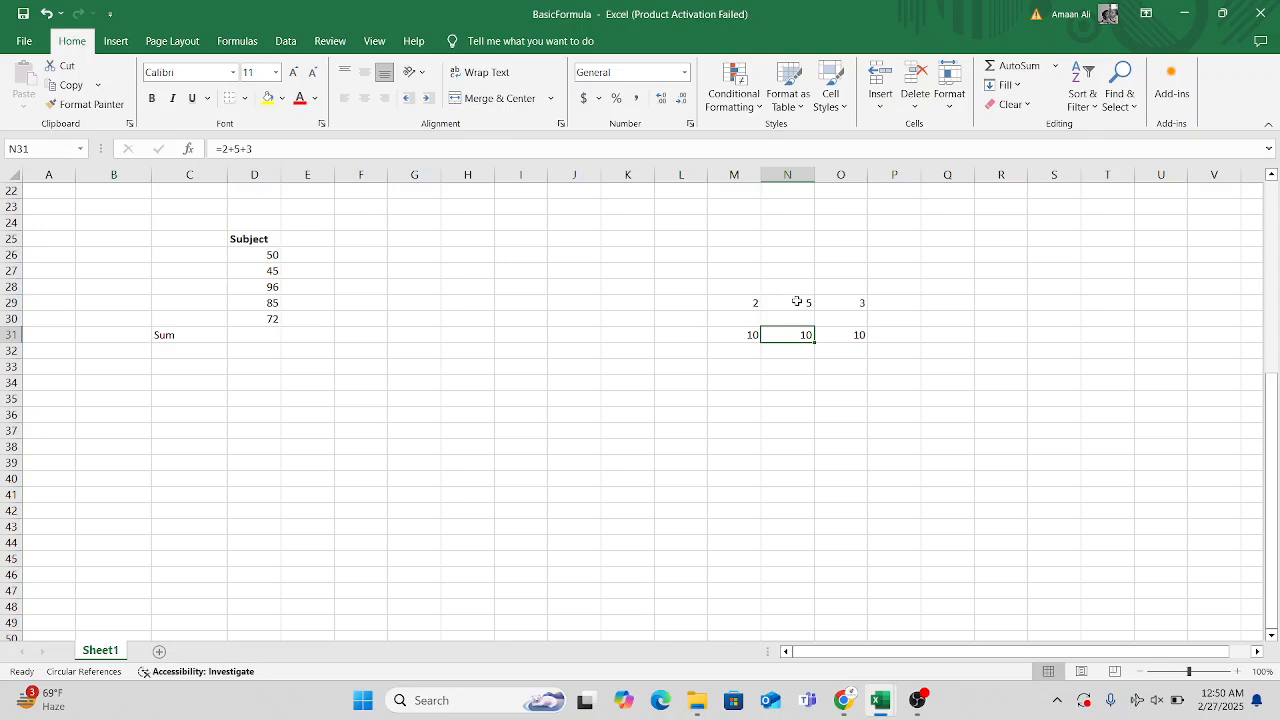
Change the middle example number in cell N29 to 6.
double_click(797, 301)
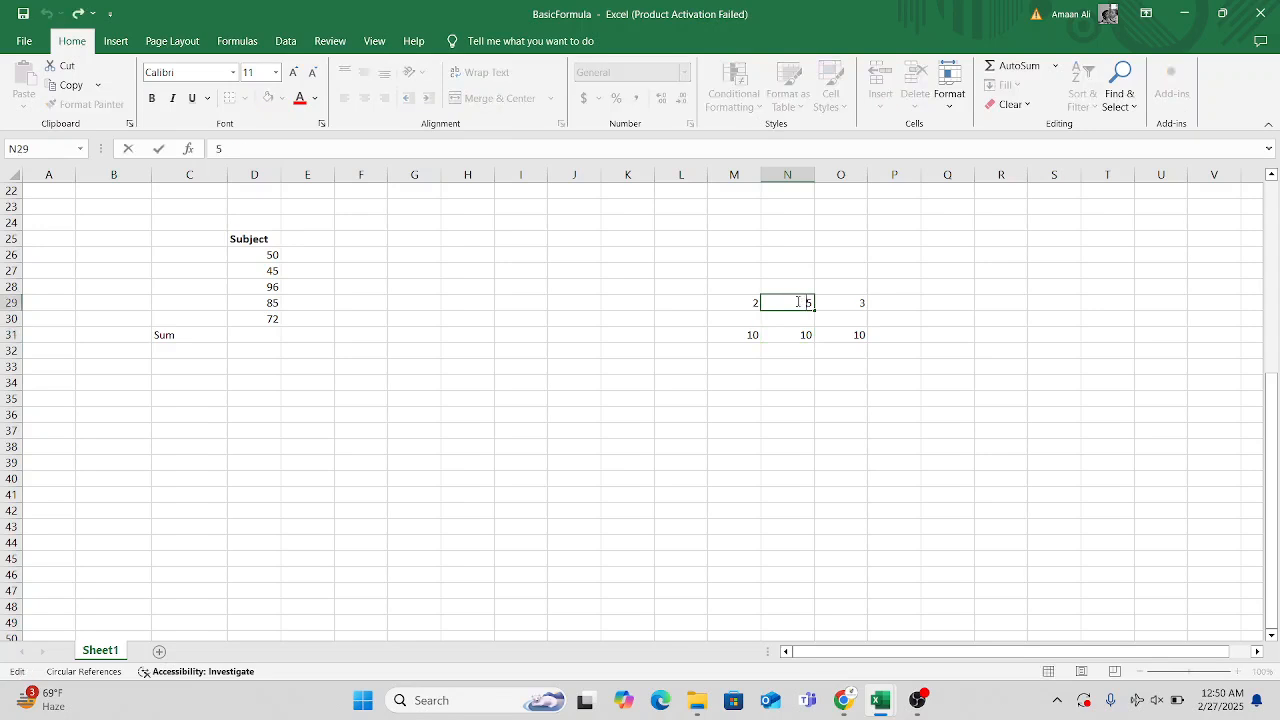
key("BackSpace")
key("Return")
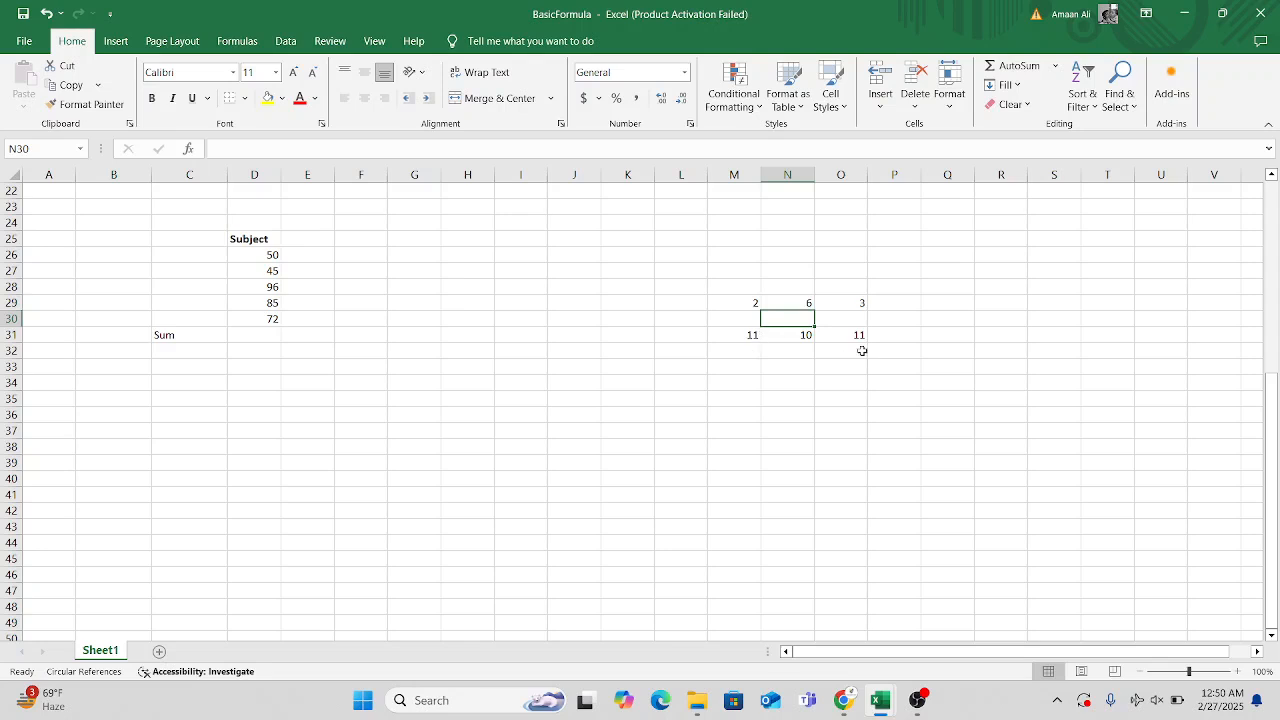
Update the typed-constant formula in cell N31 to =2+6+3.
left_click(802, 338)
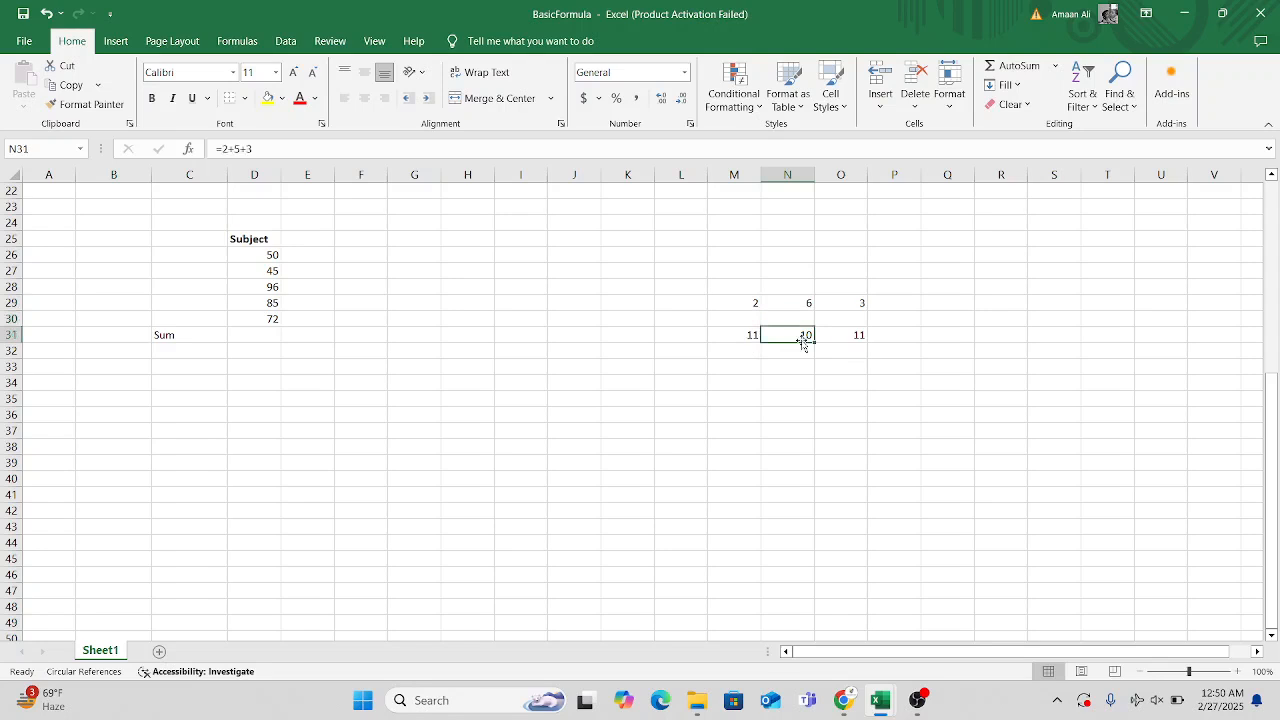
left_click(744, 340)
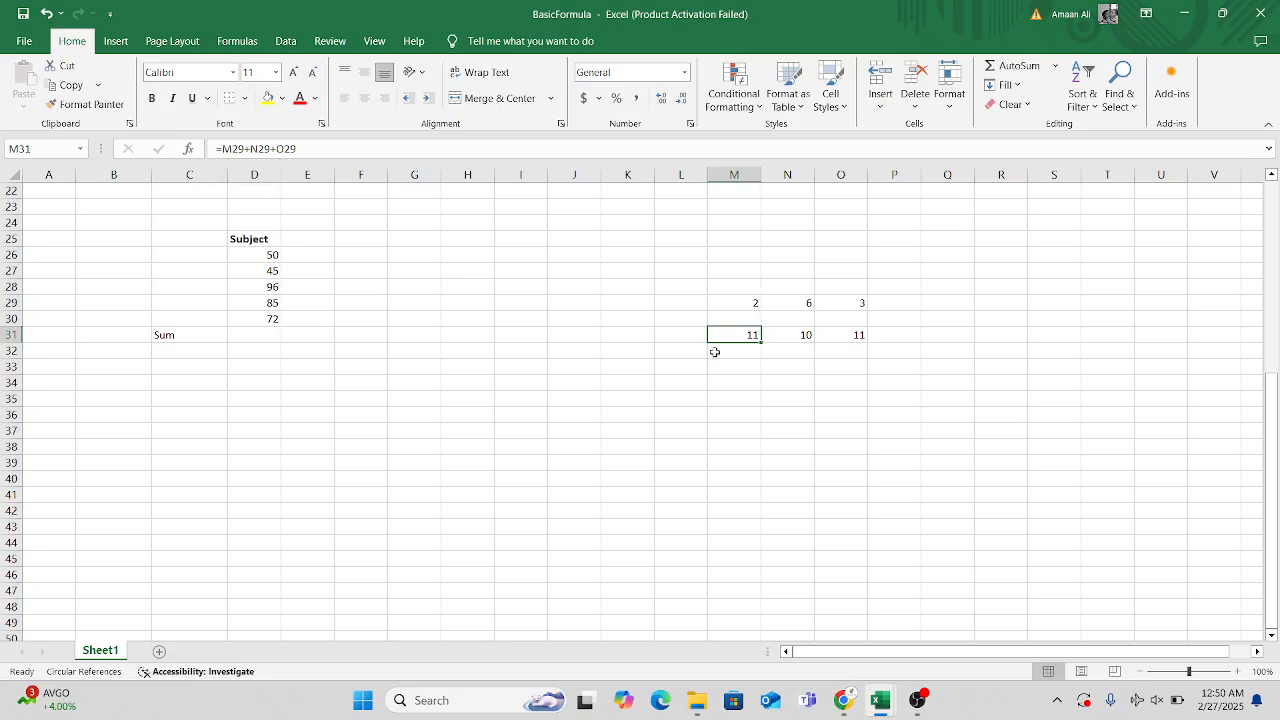
left_click(724, 304)
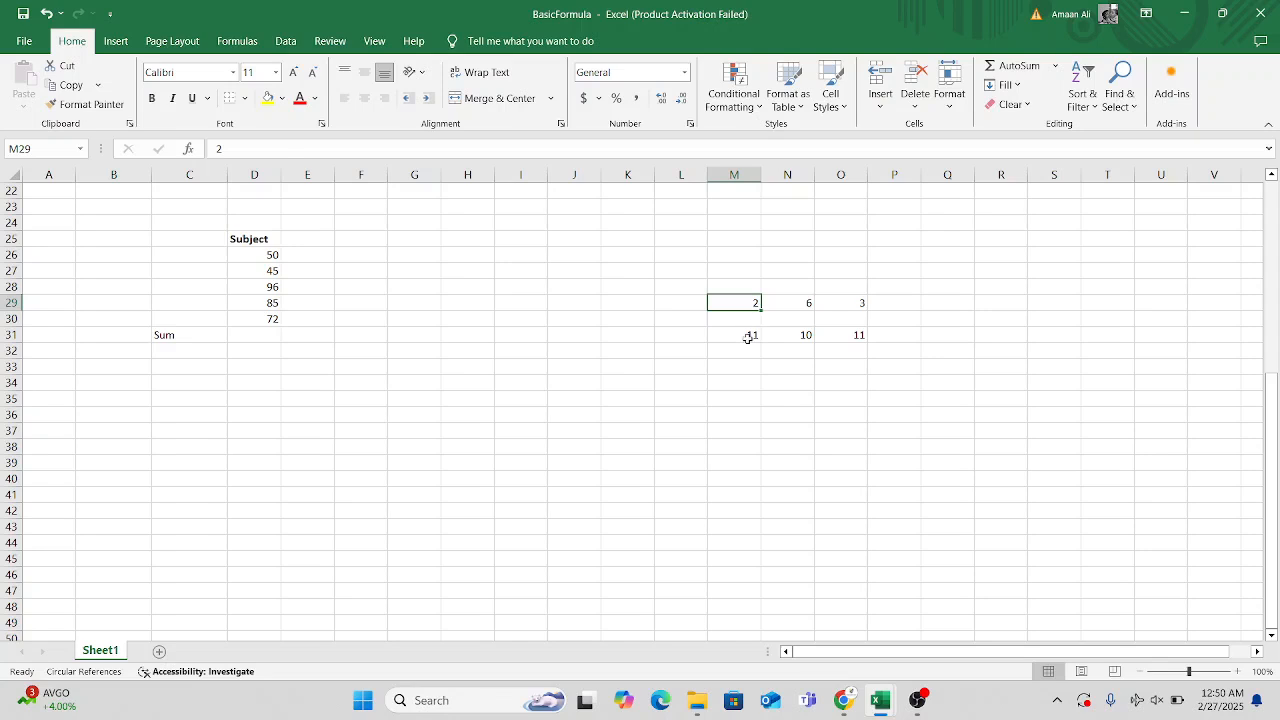
left_click(748, 338)
left_click(806, 336)
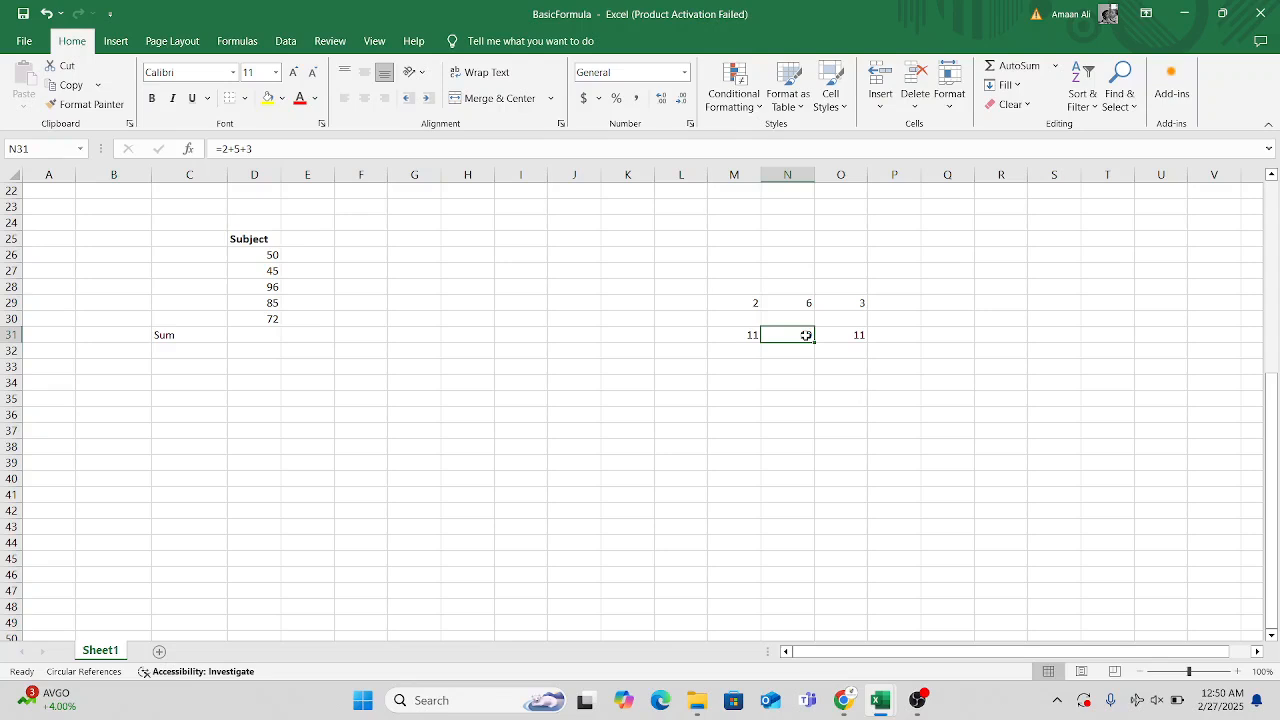
double_click(806, 336)
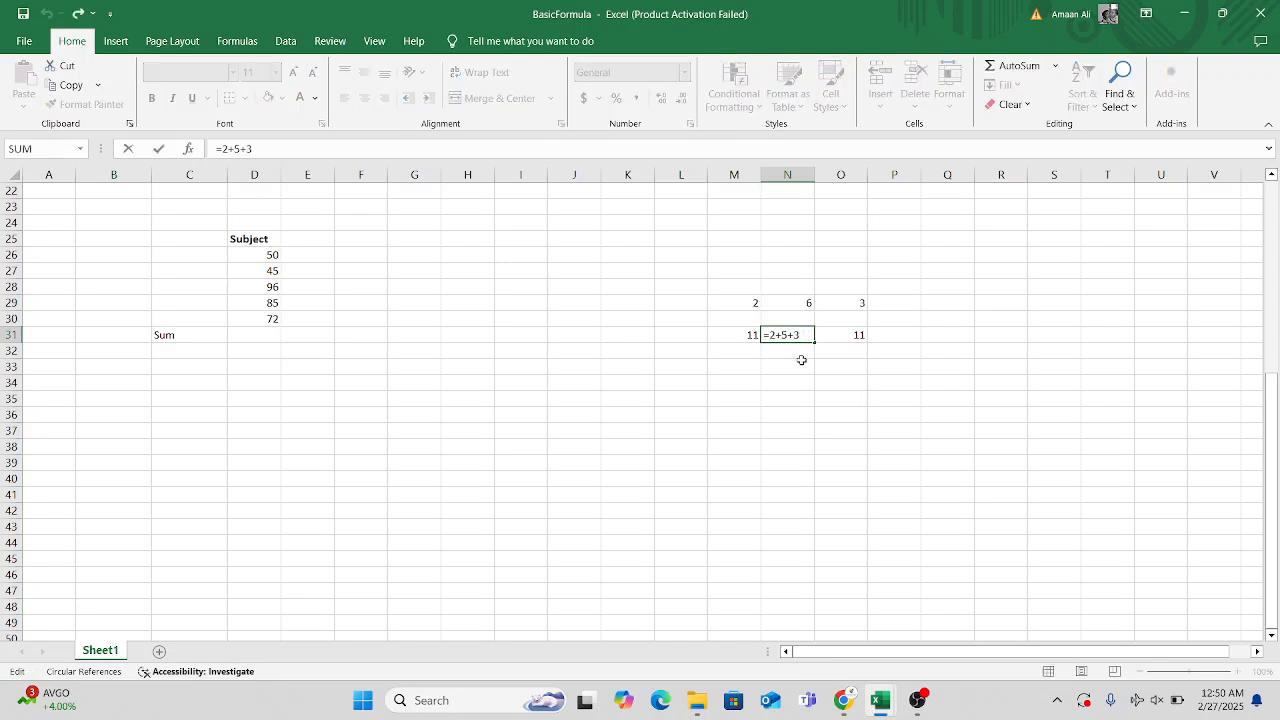
key("BackSpace")
type("5")
key("BackSpace")
type("6")
key("Return")
Review the range formula in O31, its source numbers in M29:O29, and the cell-reference formula in M31.
left_click(860, 337)
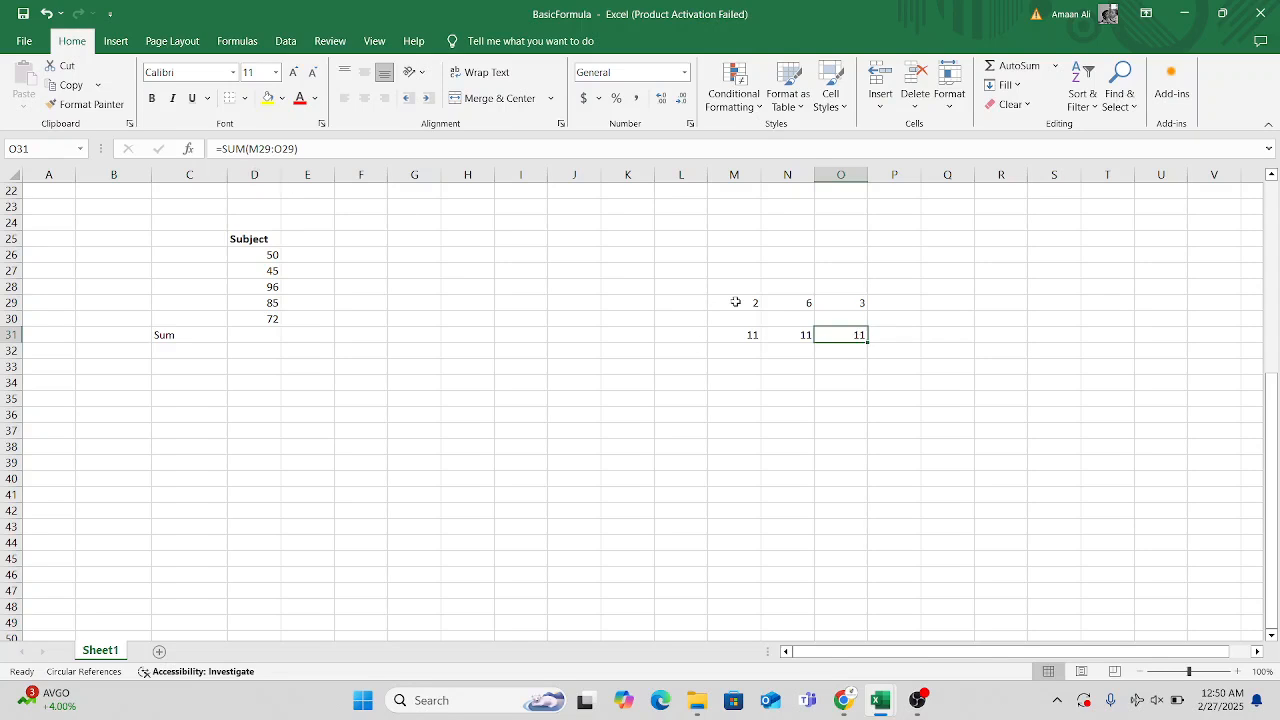
left_click_drag(735, 302, 863, 304)
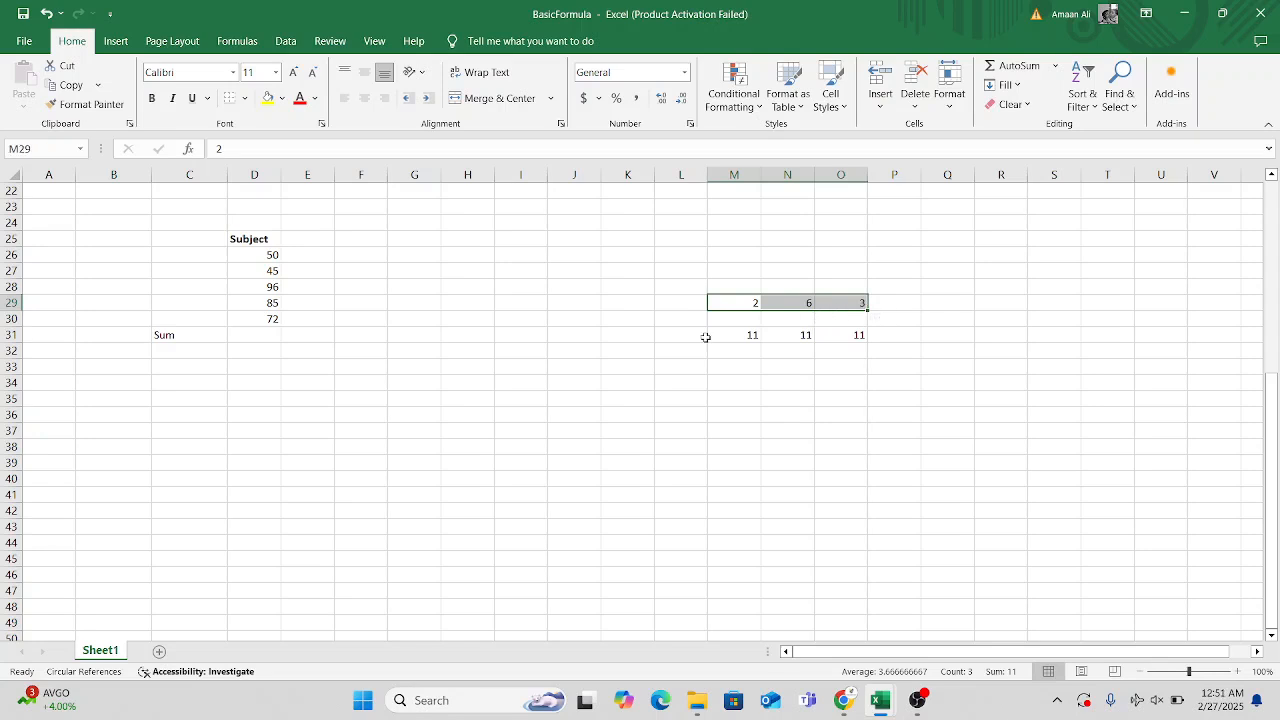
left_click(851, 338)
left_click(957, 367)
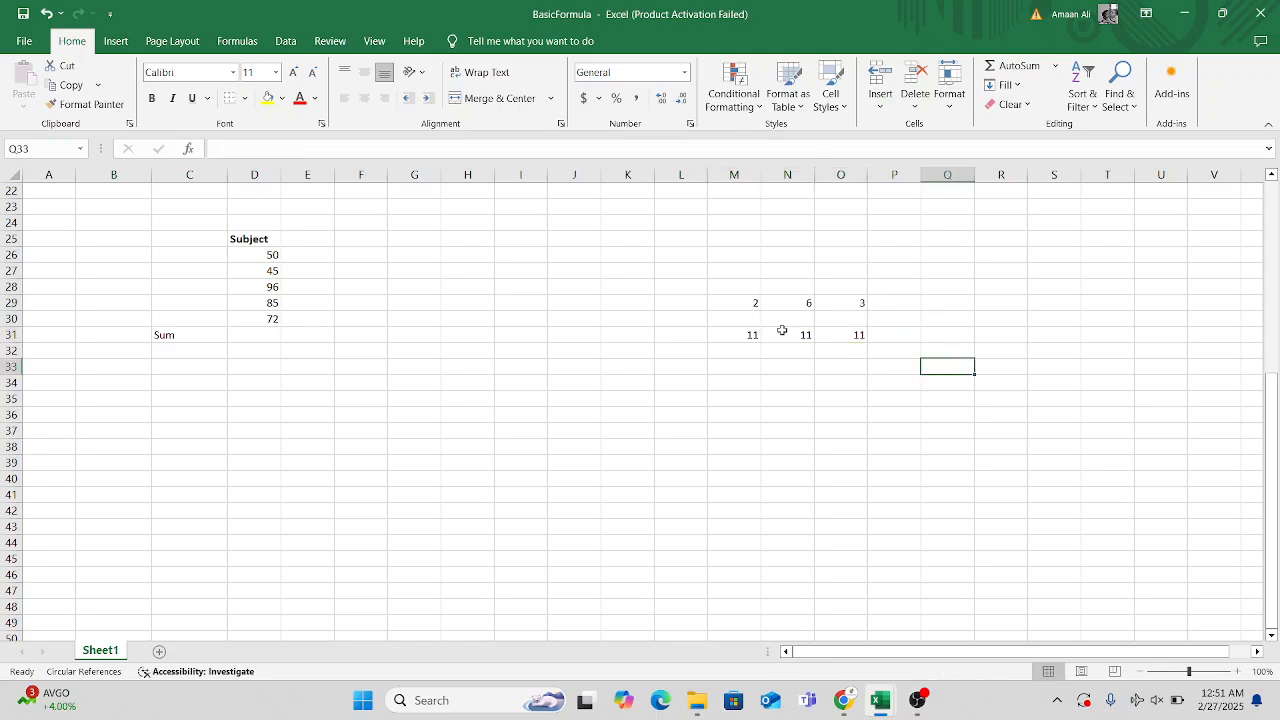
left_click(855, 334)
left_click(746, 340)
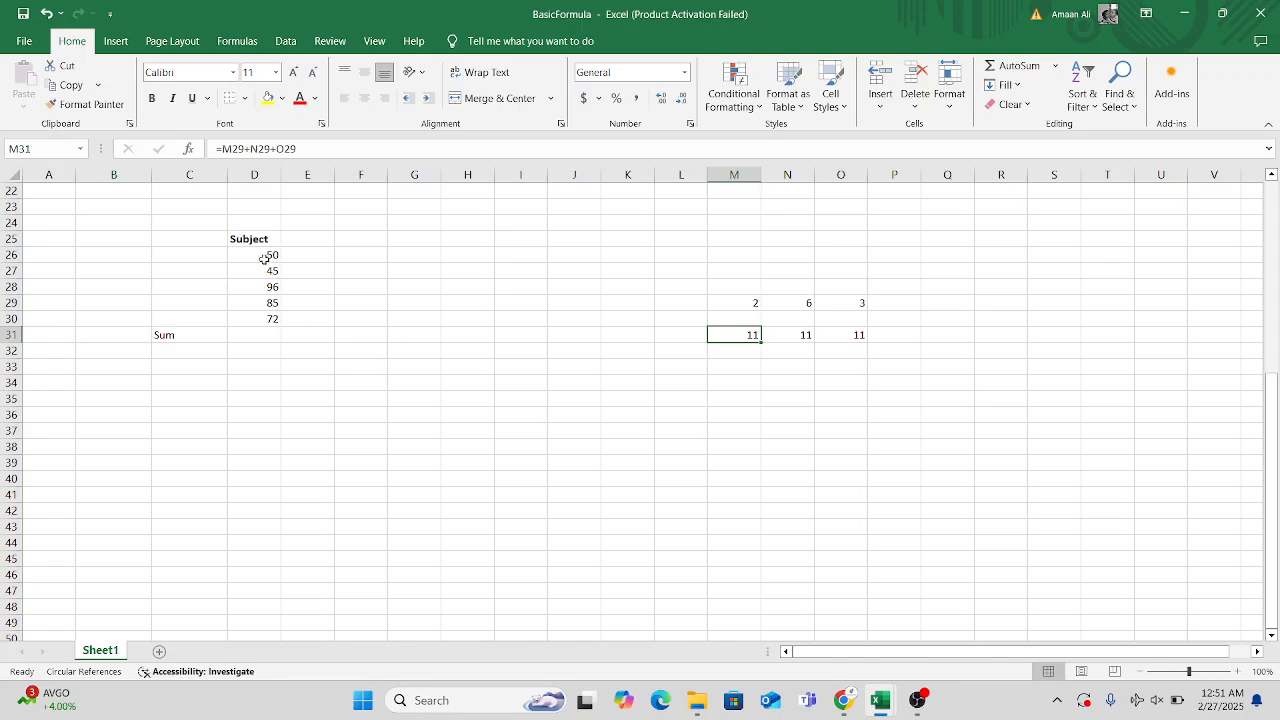
Total the Subject numbers in cell D31 with the formula =SUM(D26:D30).
left_click_drag(264, 258, 266, 316)
left_click(247, 336)
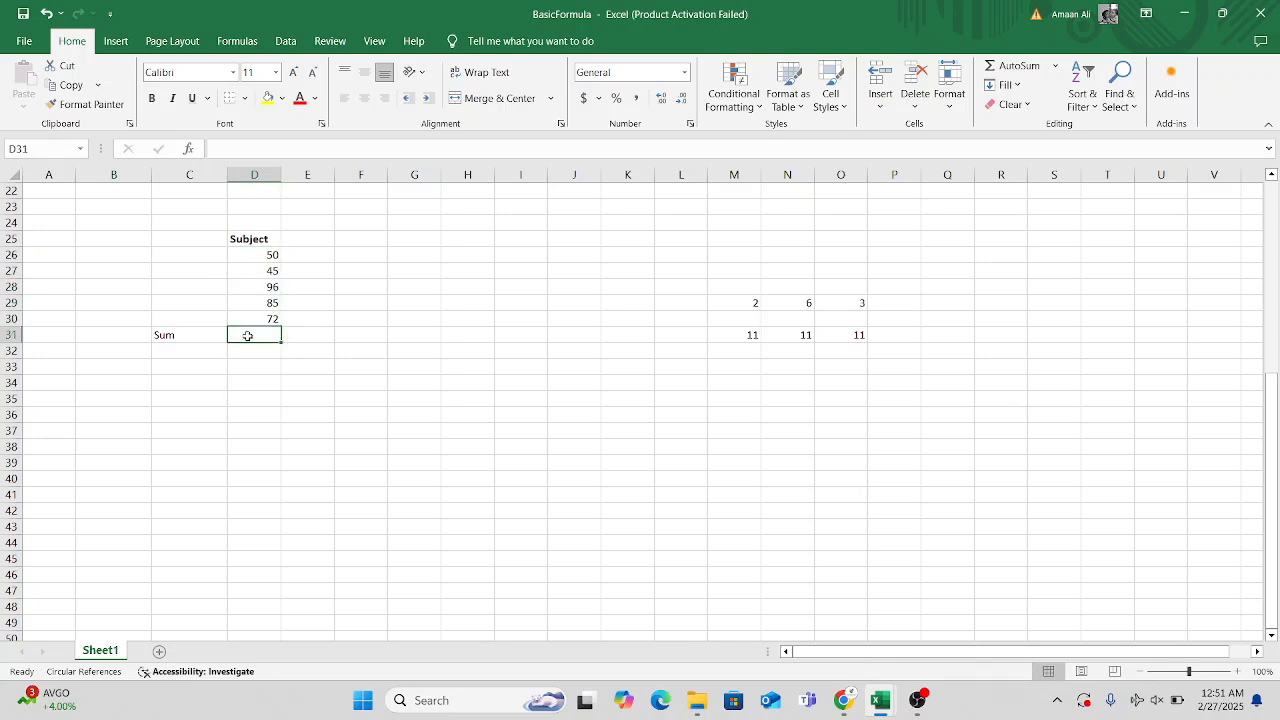
type("=")
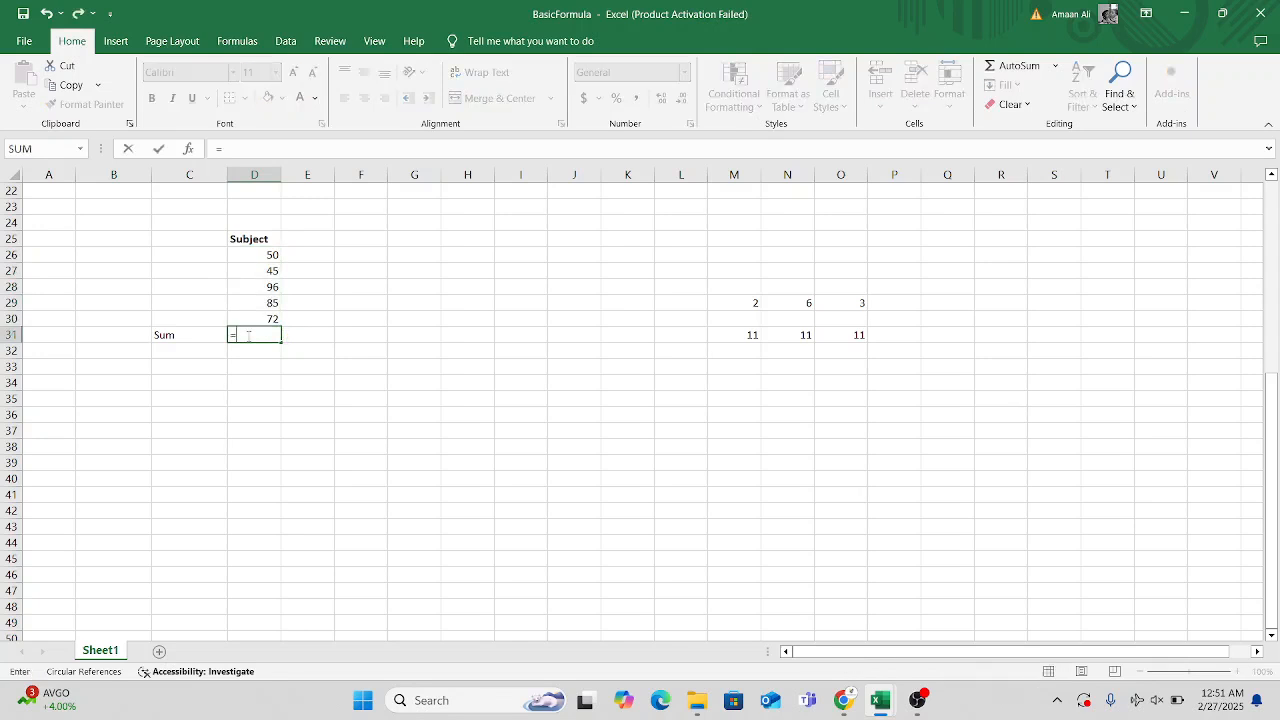
type("sum")
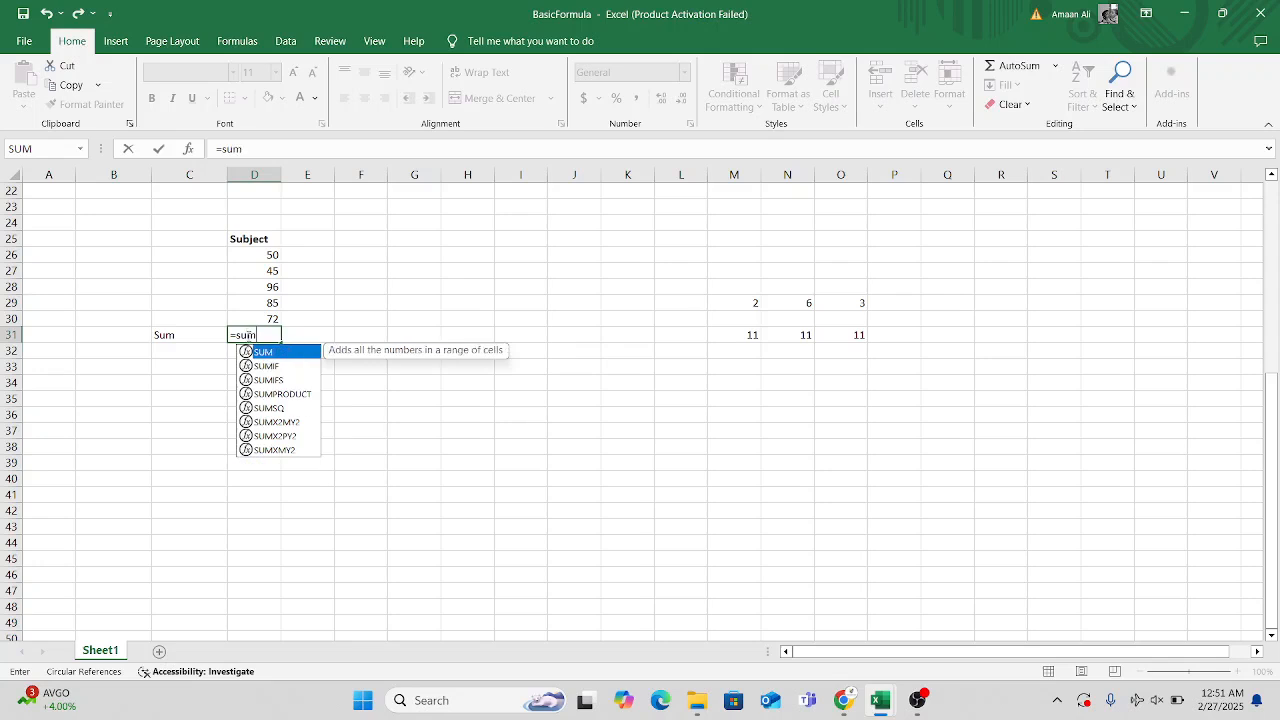
key("Tab")
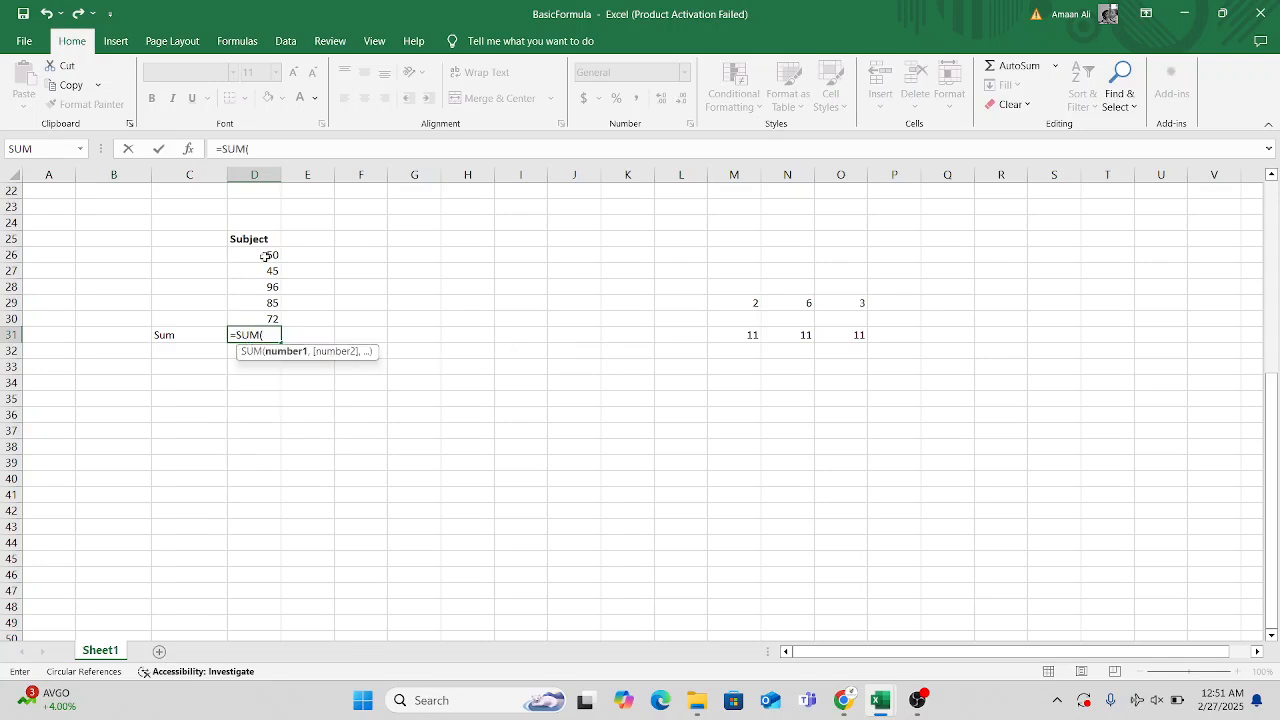
left_click_drag(269, 257, 266, 318)
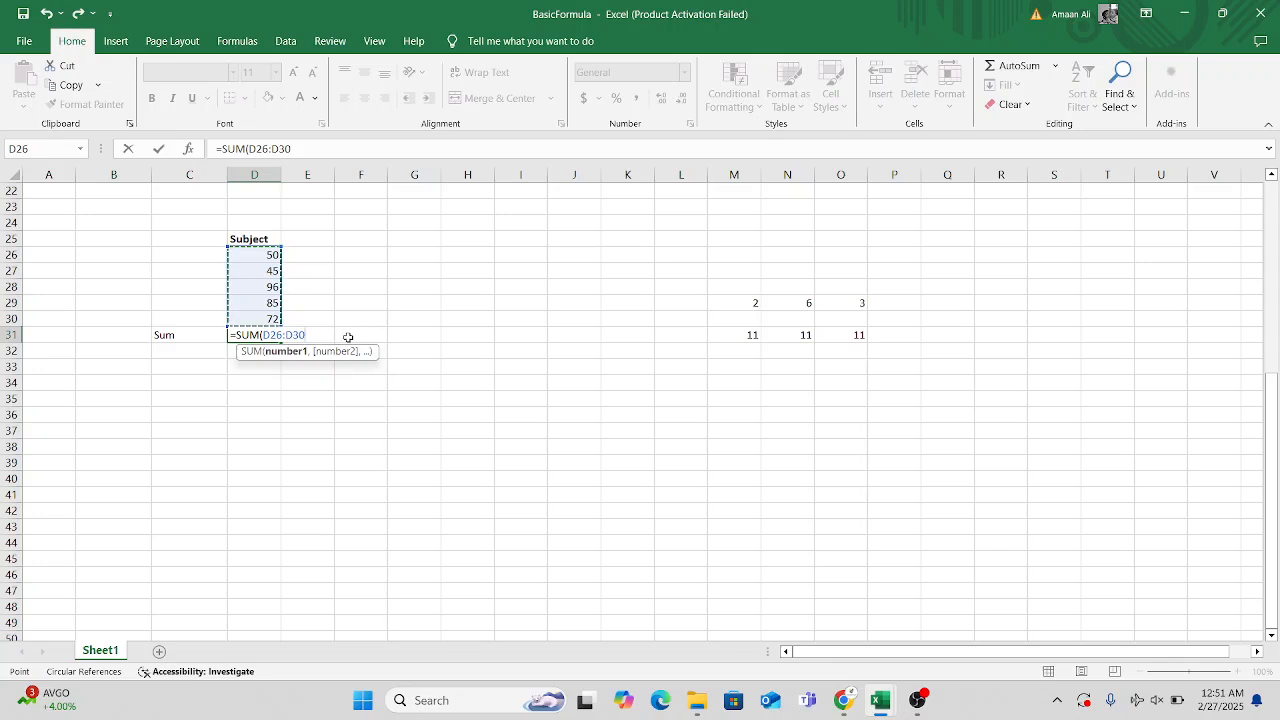
type(")")
key("Return")
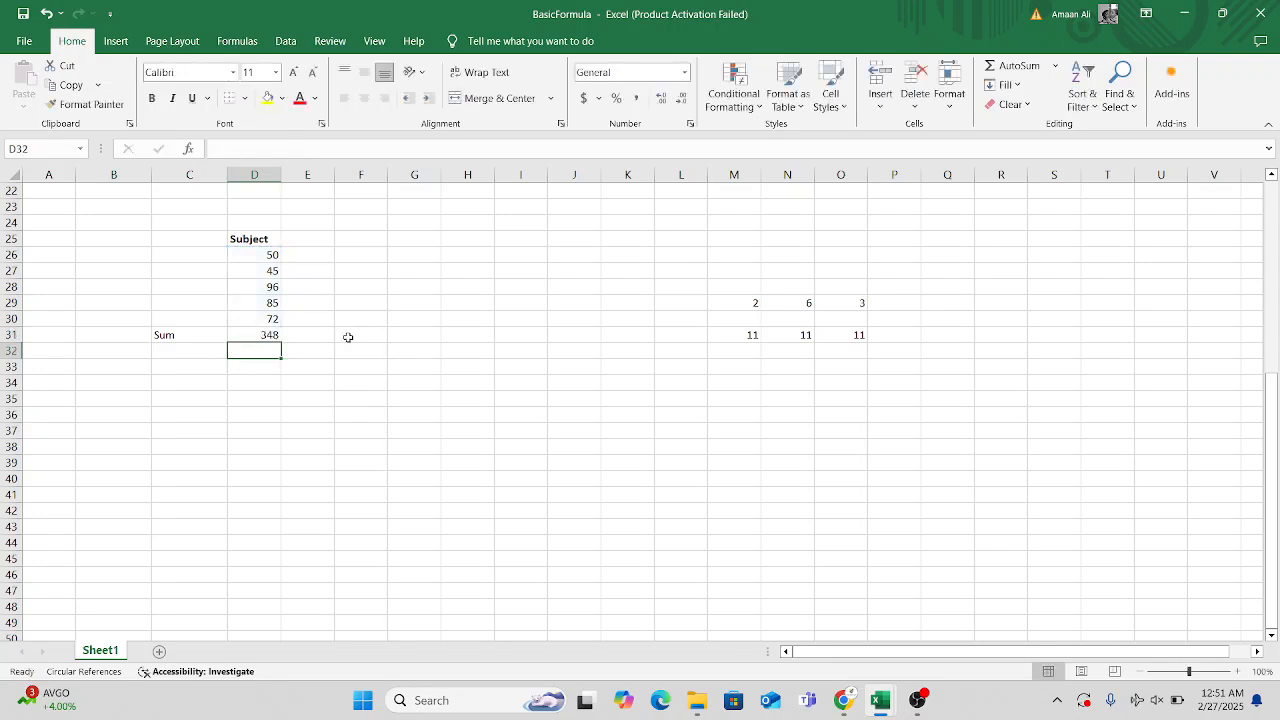
Add the label Sub in cell C32, directly below the Sum label.
left_click(196, 364)
left_click(216, 354)
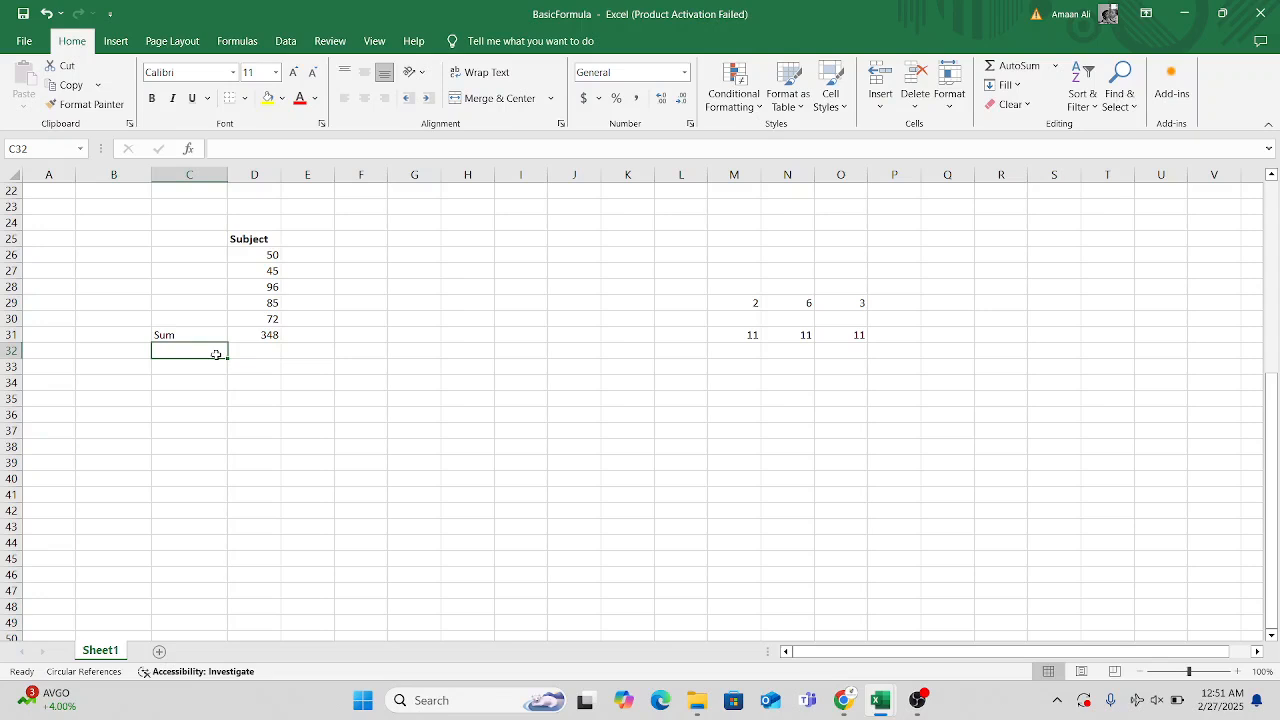
type("Sub")
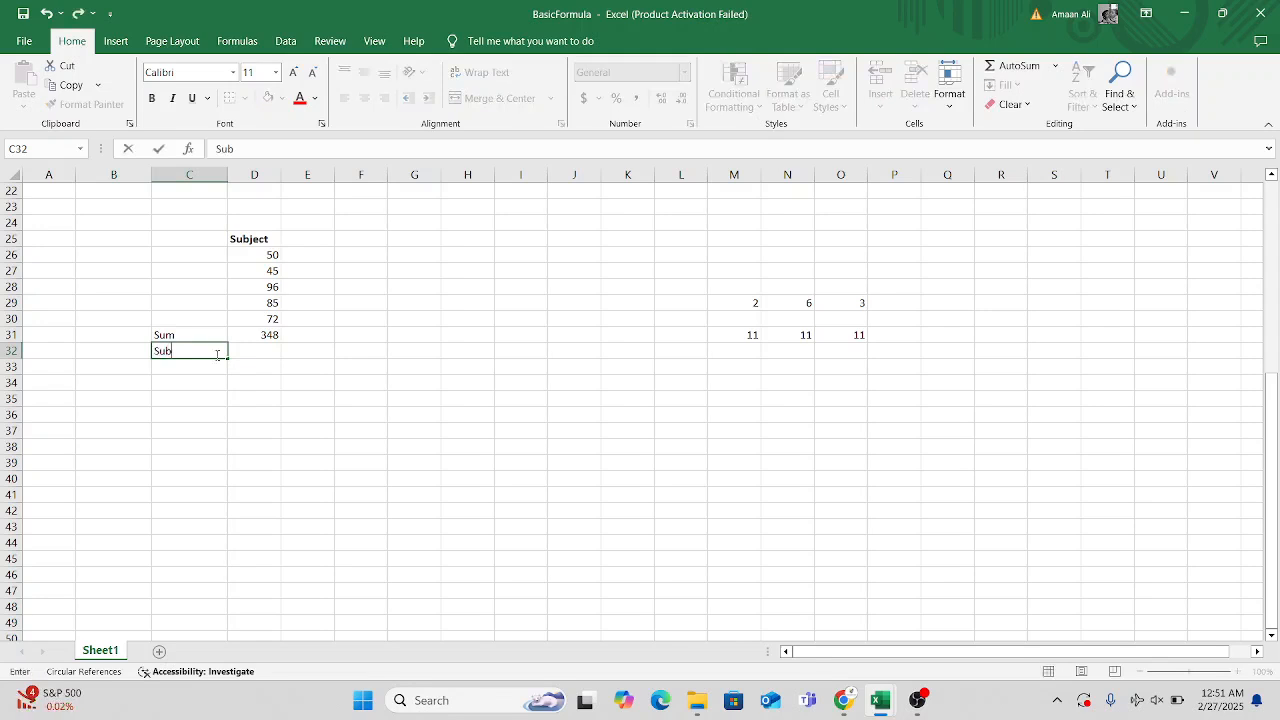
Enter the subtraction formula =500-348 in cell D32 beside the Sub label.
left_click(245, 352)
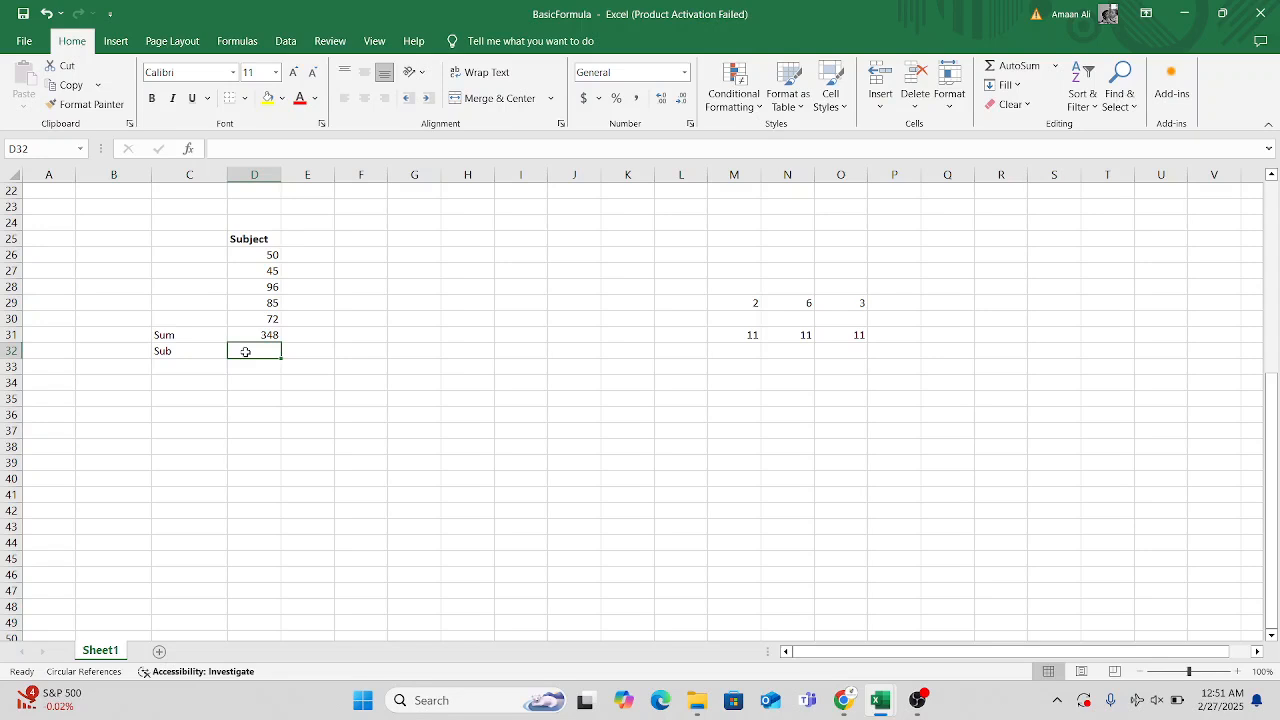
type("=")
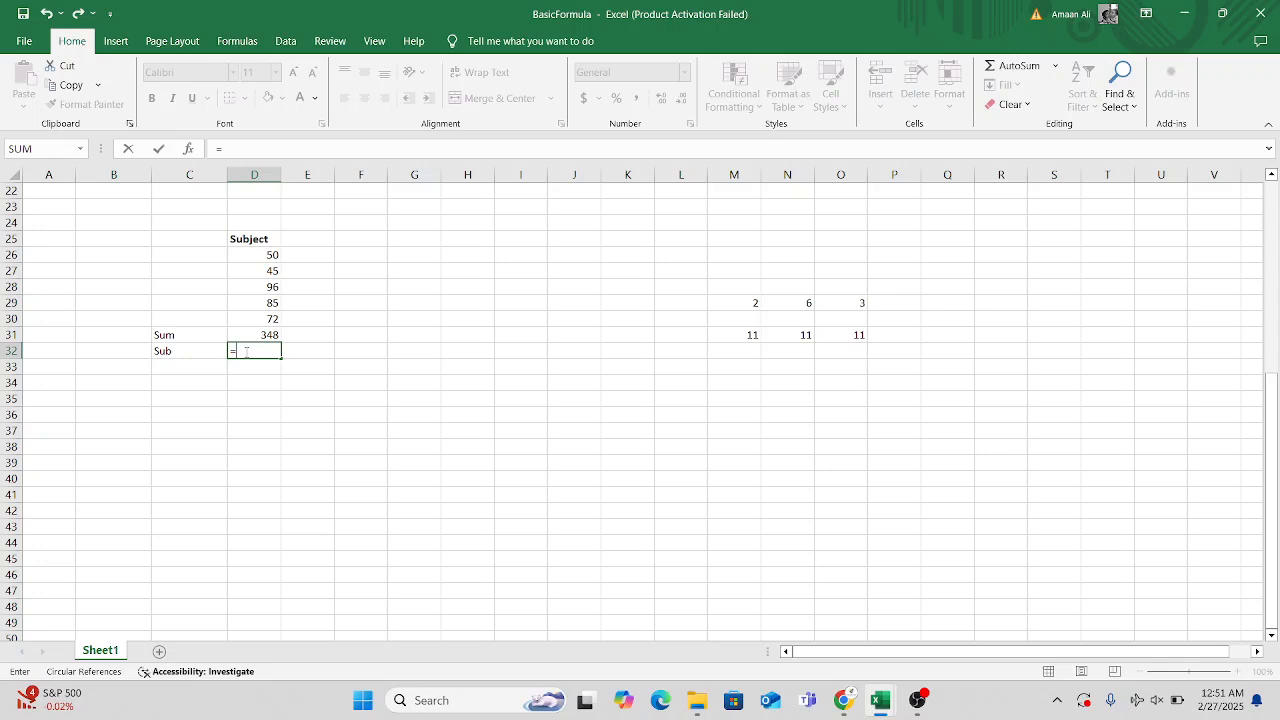
type("500-348")
key("Return")
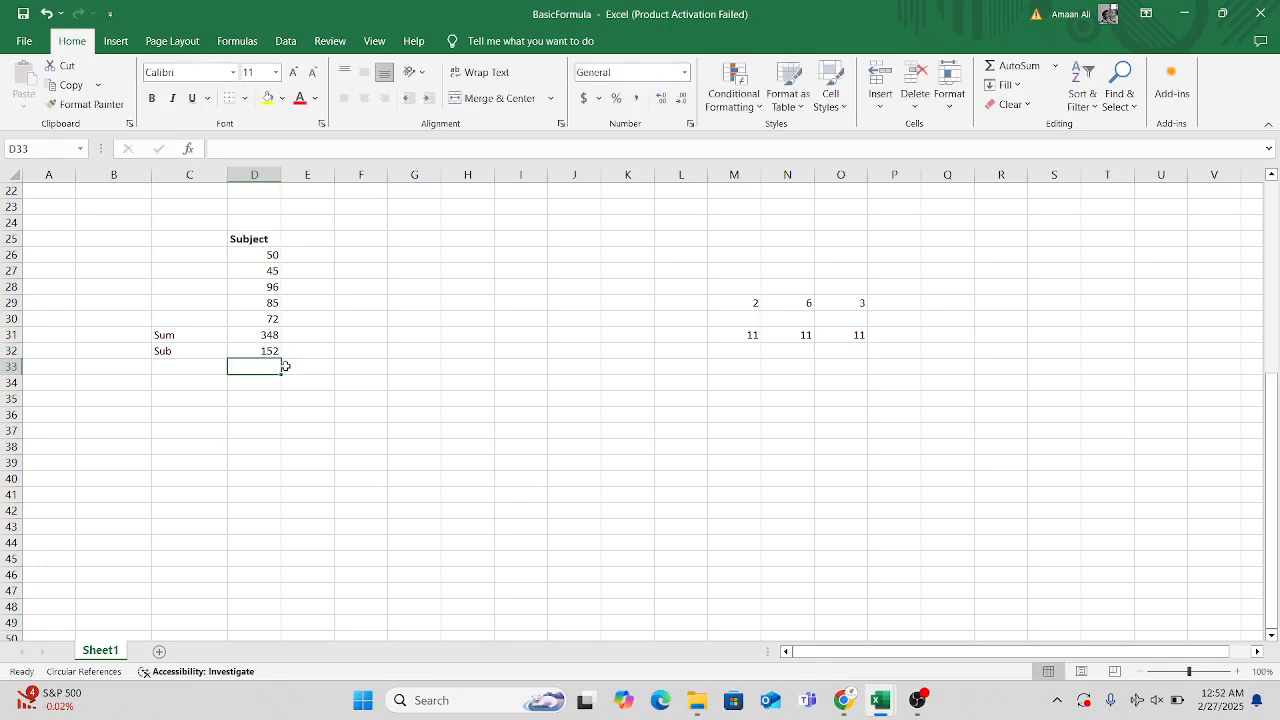
left_click(259, 350)
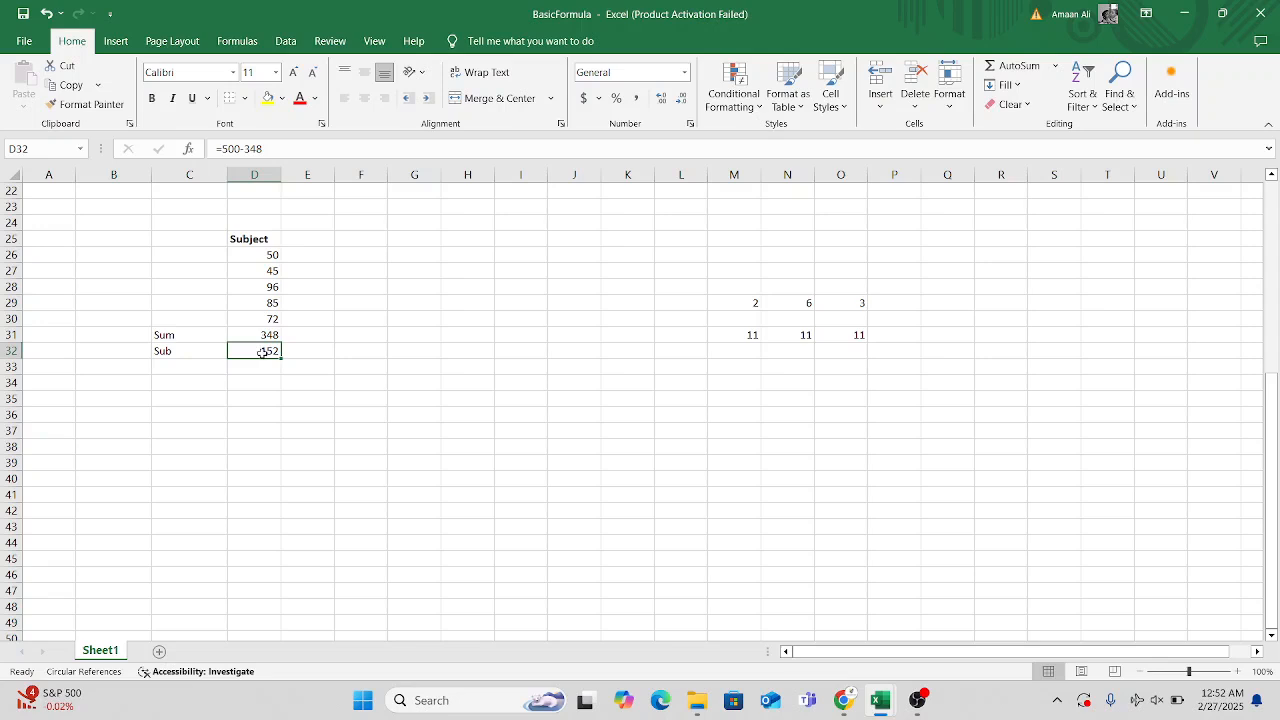
Add the label Mul in cell C33, directly below the Sub label.
left_click(189, 372)
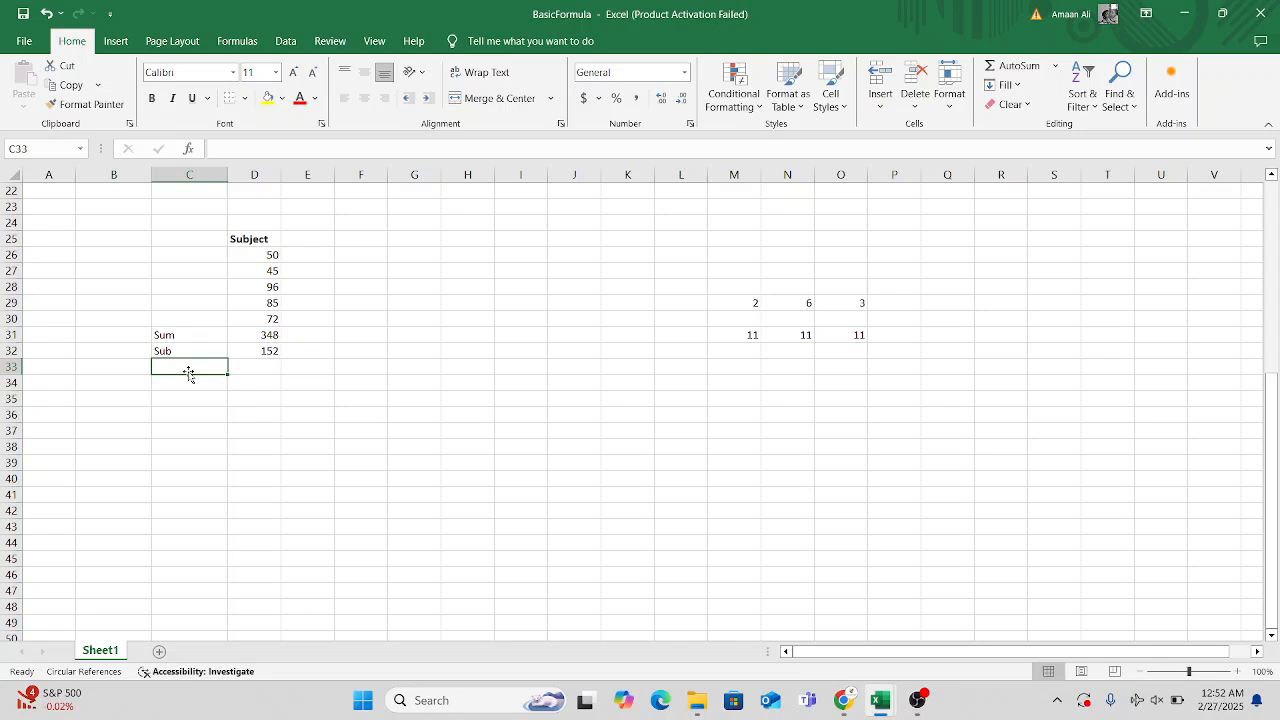
scroll(447, 481, "up", 7)
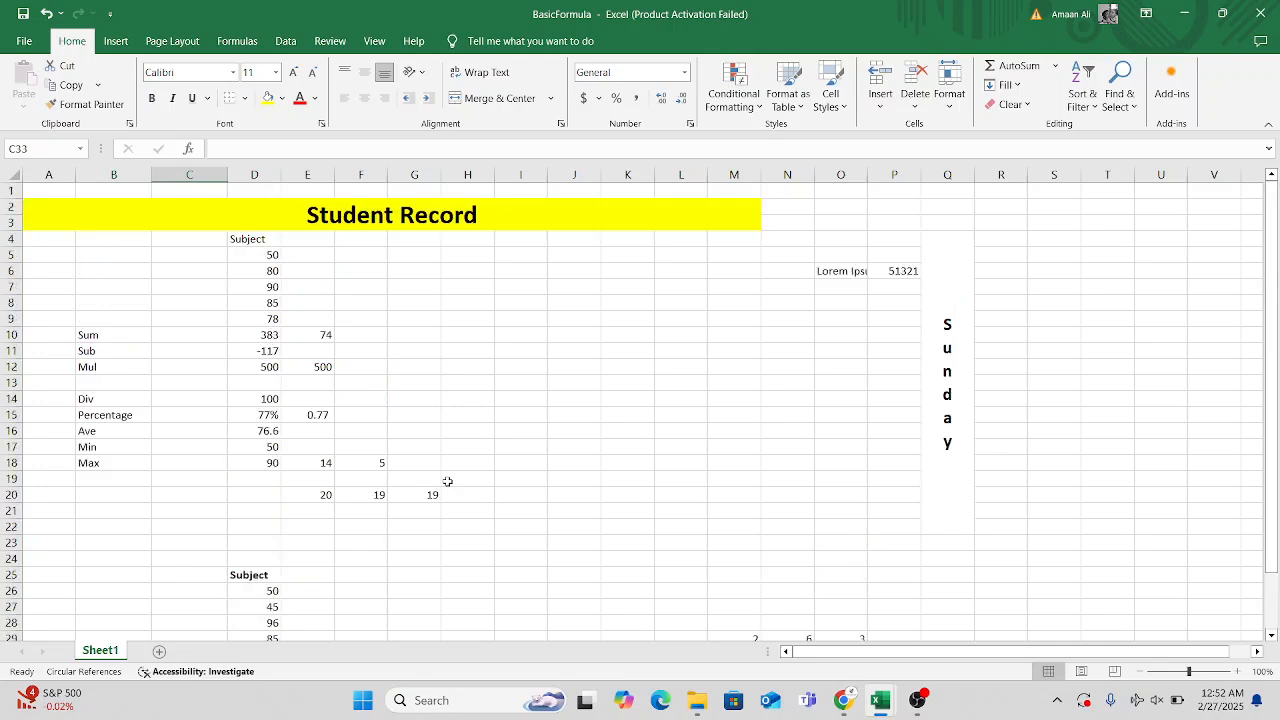
scroll(447, 481, "down", 1)
scroll(447, 481, "down", 1)
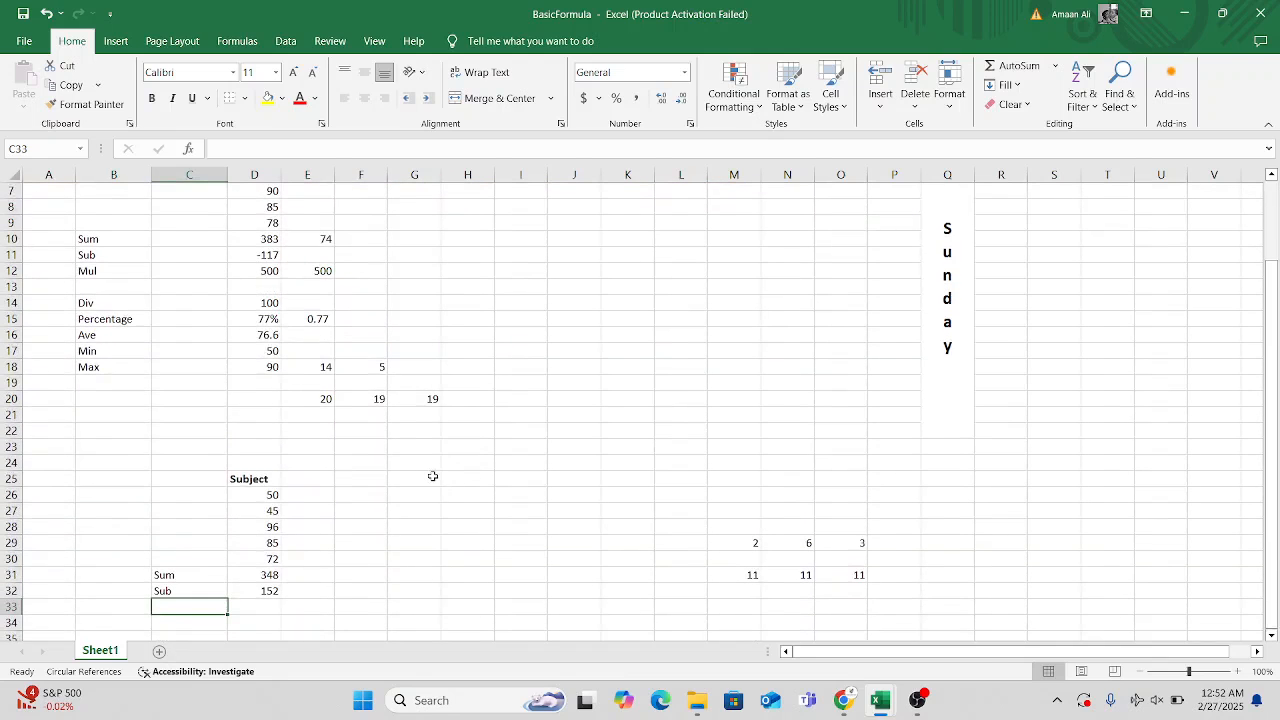
scroll(432, 476, "down", 3)
scroll(432, 476, "up", 2)
scroll(432, 476, "down", 1)
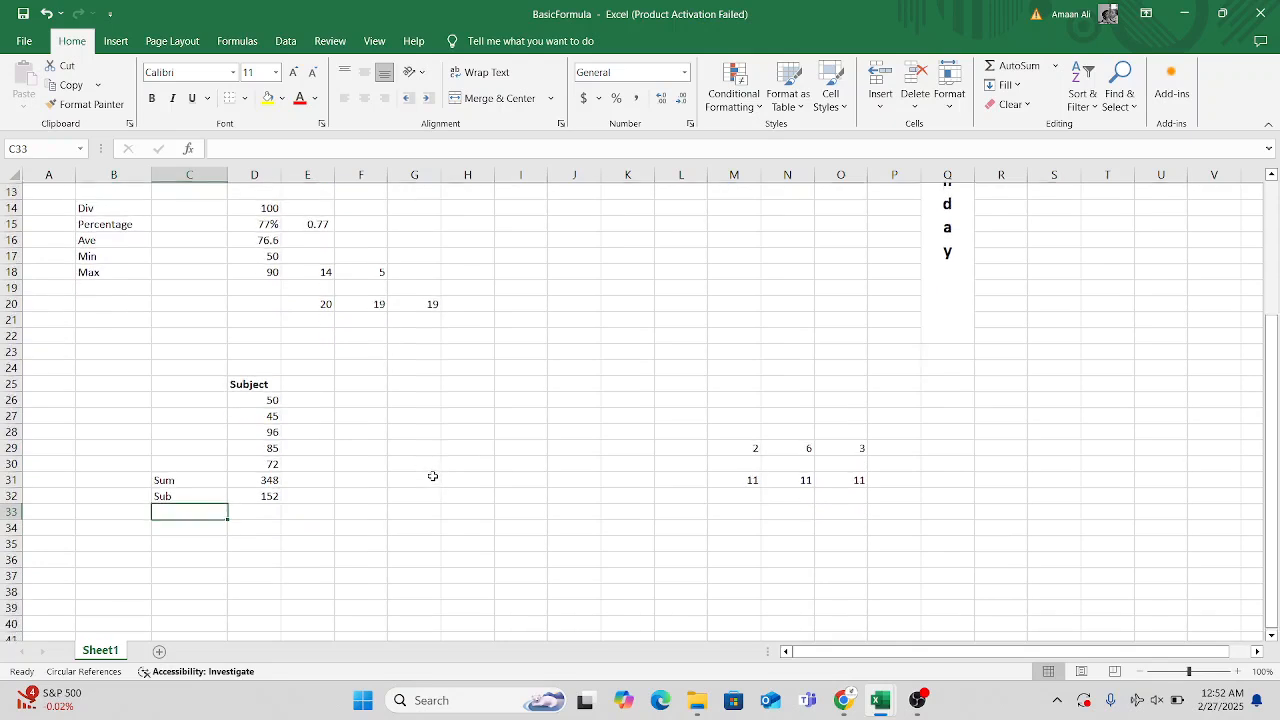
scroll(432, 476, "up", 2)
scroll(432, 476, "down", 4)
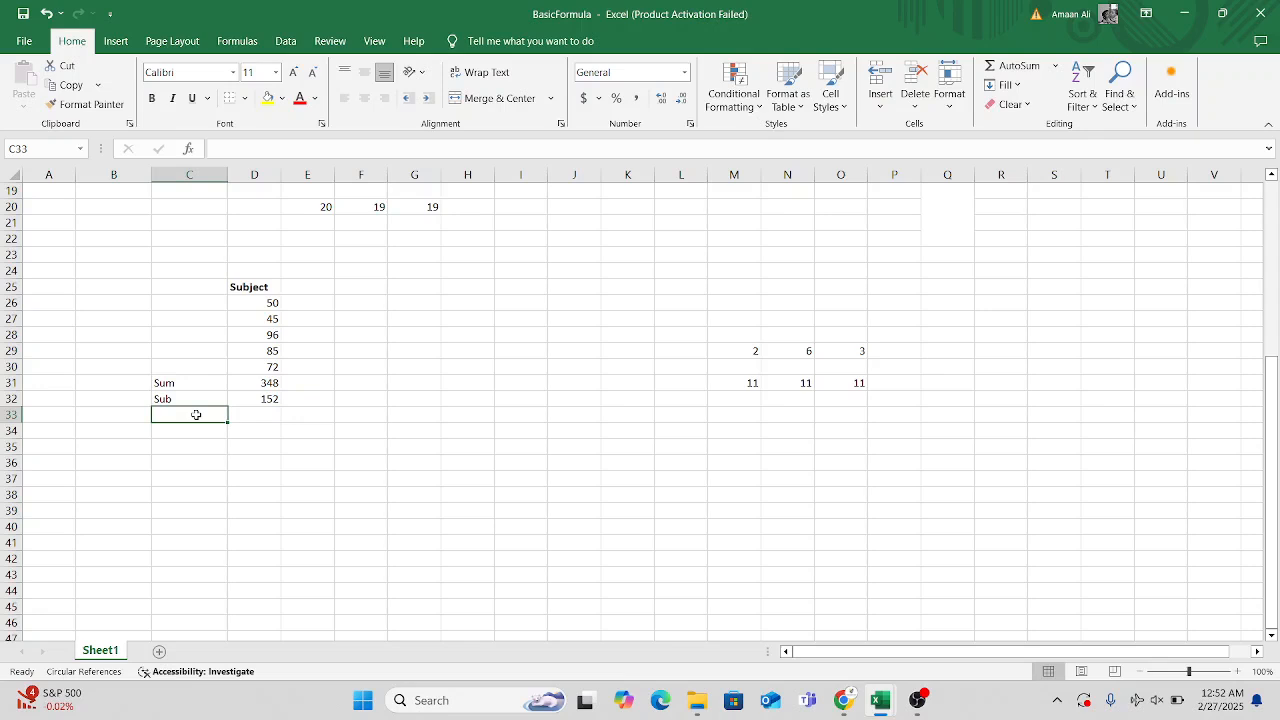
type("Mul")
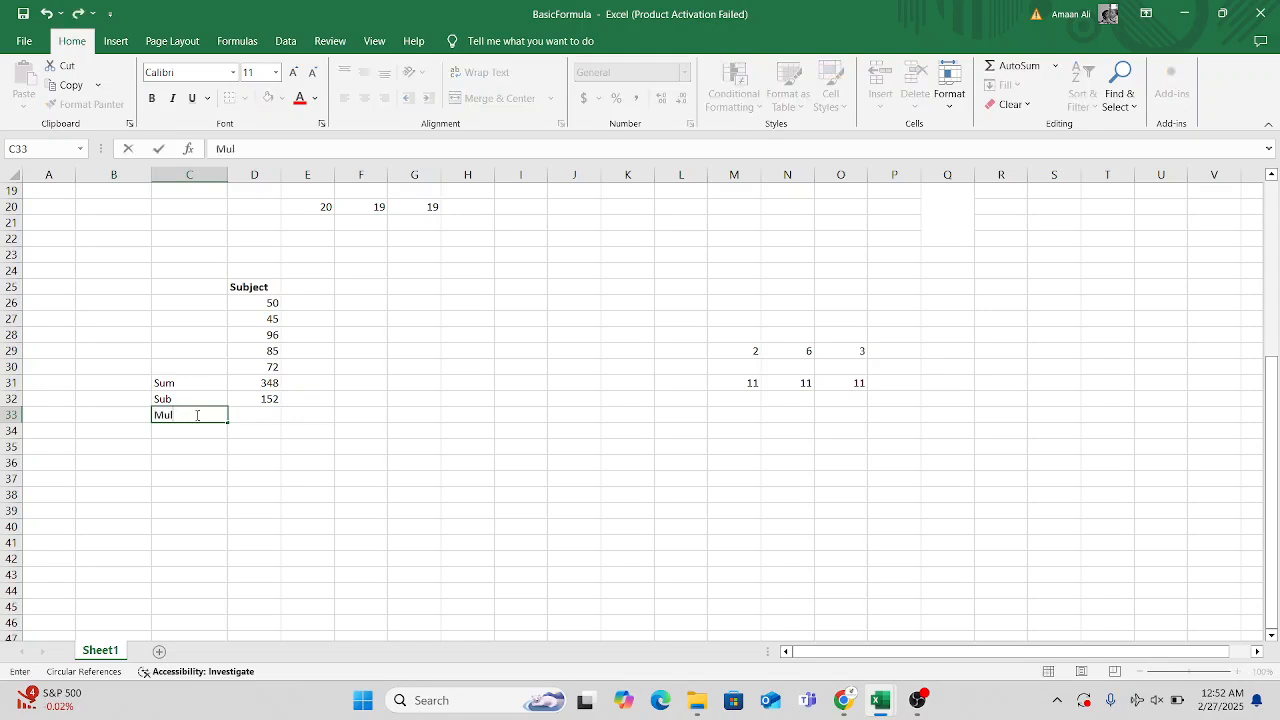
Try to insert the PRODUCT function in cell D33 beside the Mul label.
left_click(263, 413)
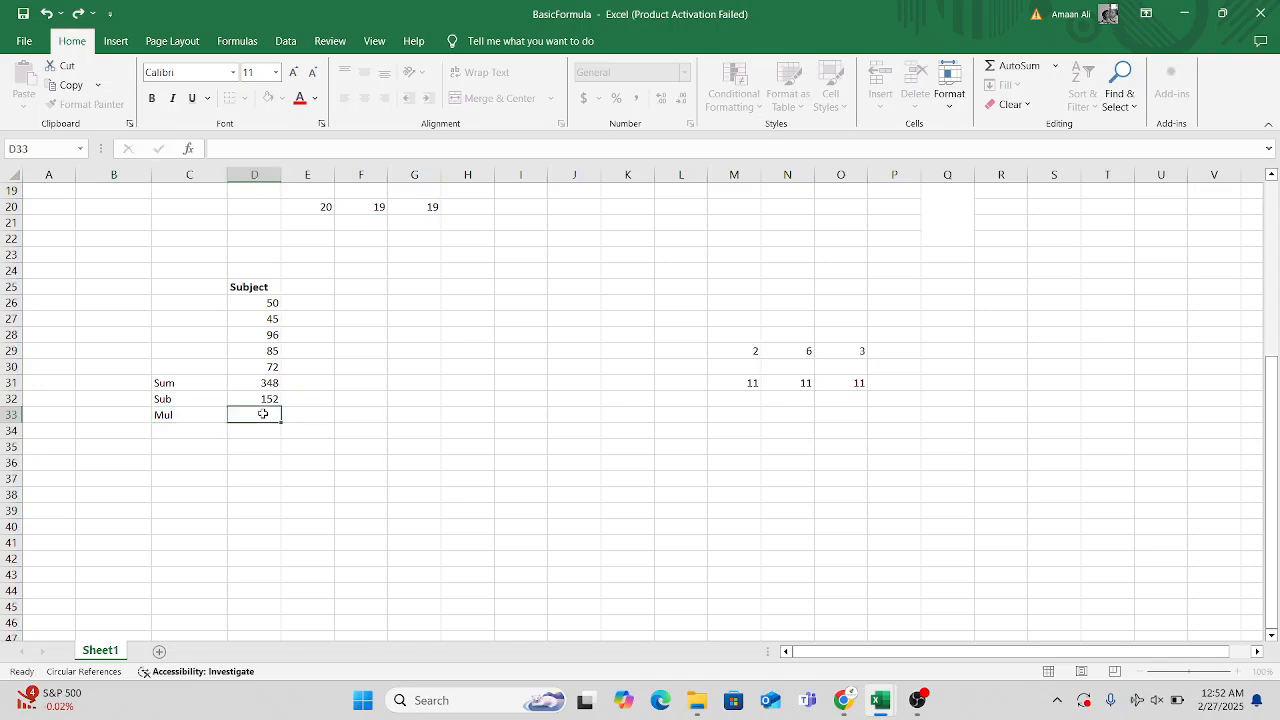
type("=")
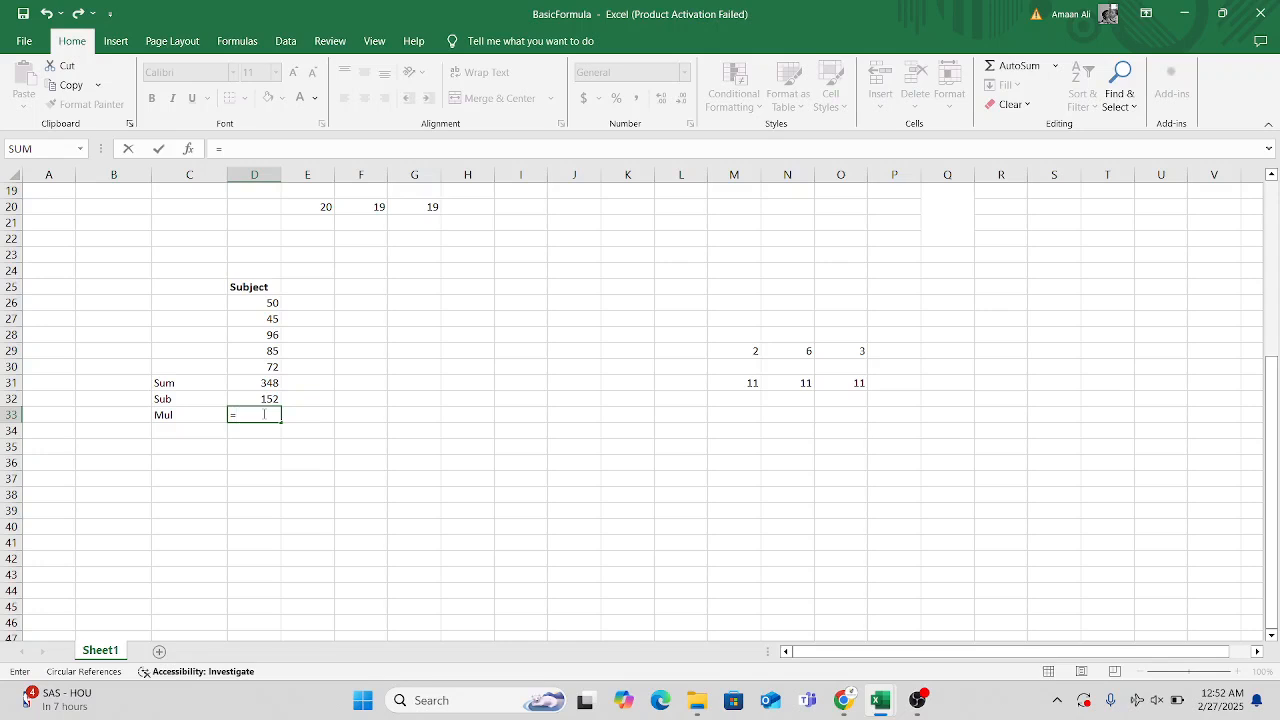
type("pr")
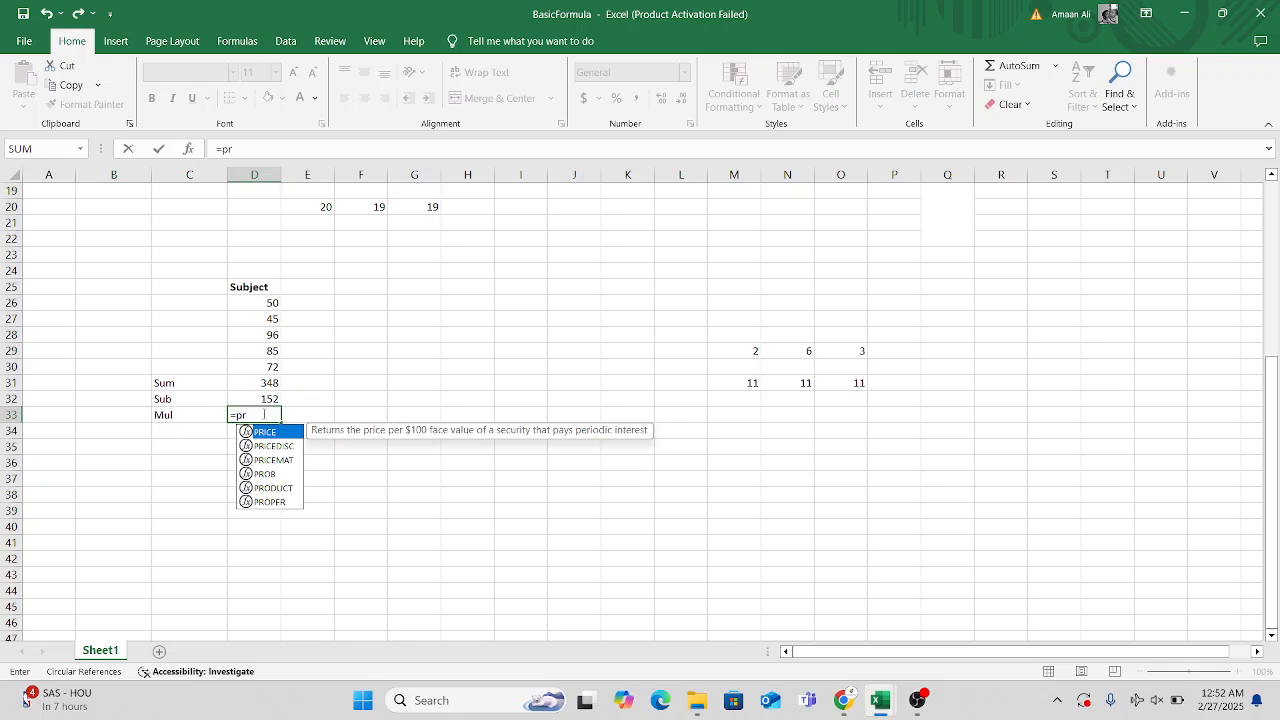
key("Down")
key("Down")
key("Down")
key("Down")
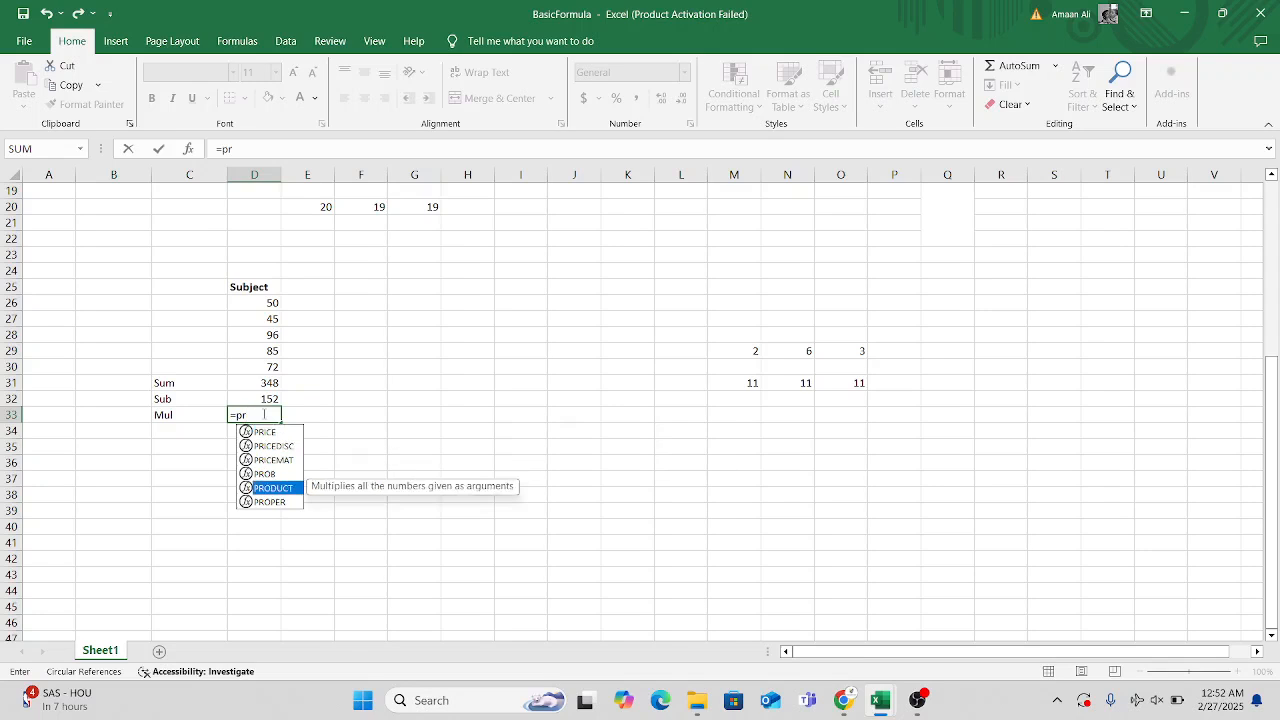
key("Return")
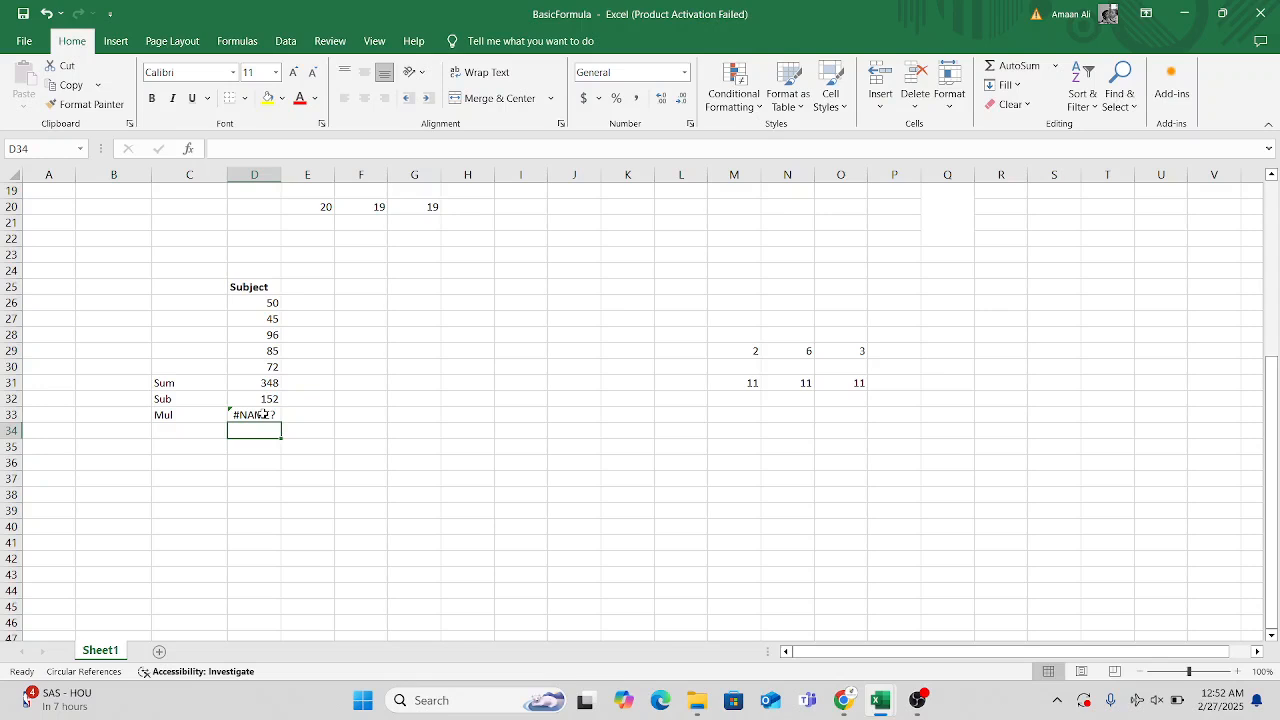
Correct the formula in cell D33 to =PRODUCT(M29:N29) to multiply the first two example numbers.
left_click(262, 414)
double_click(262, 414)
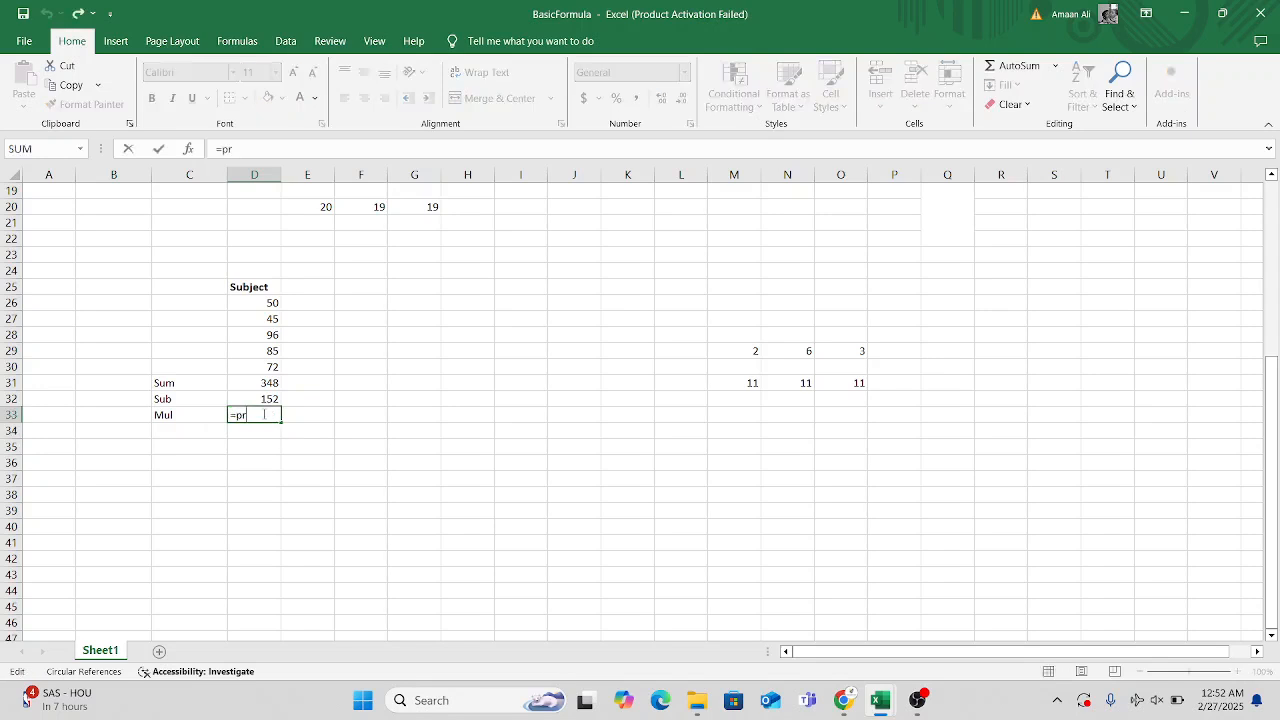
type("o")
key("Down")
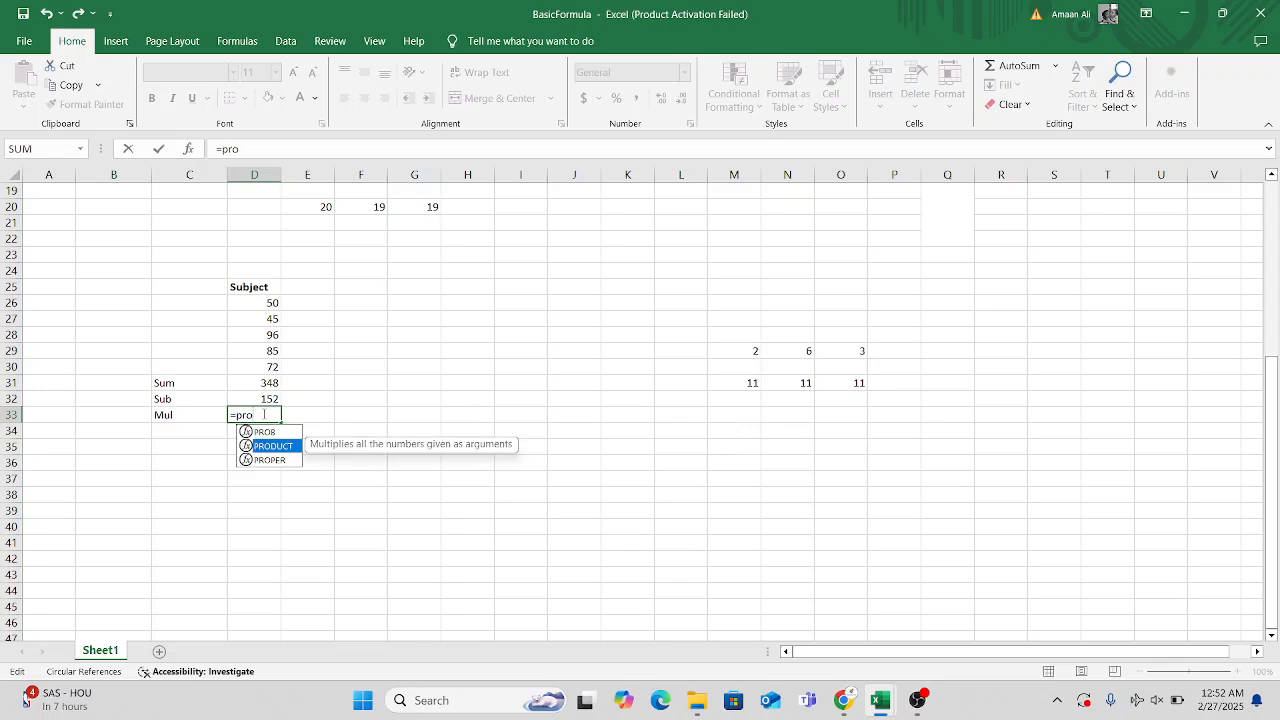
key("Tab")
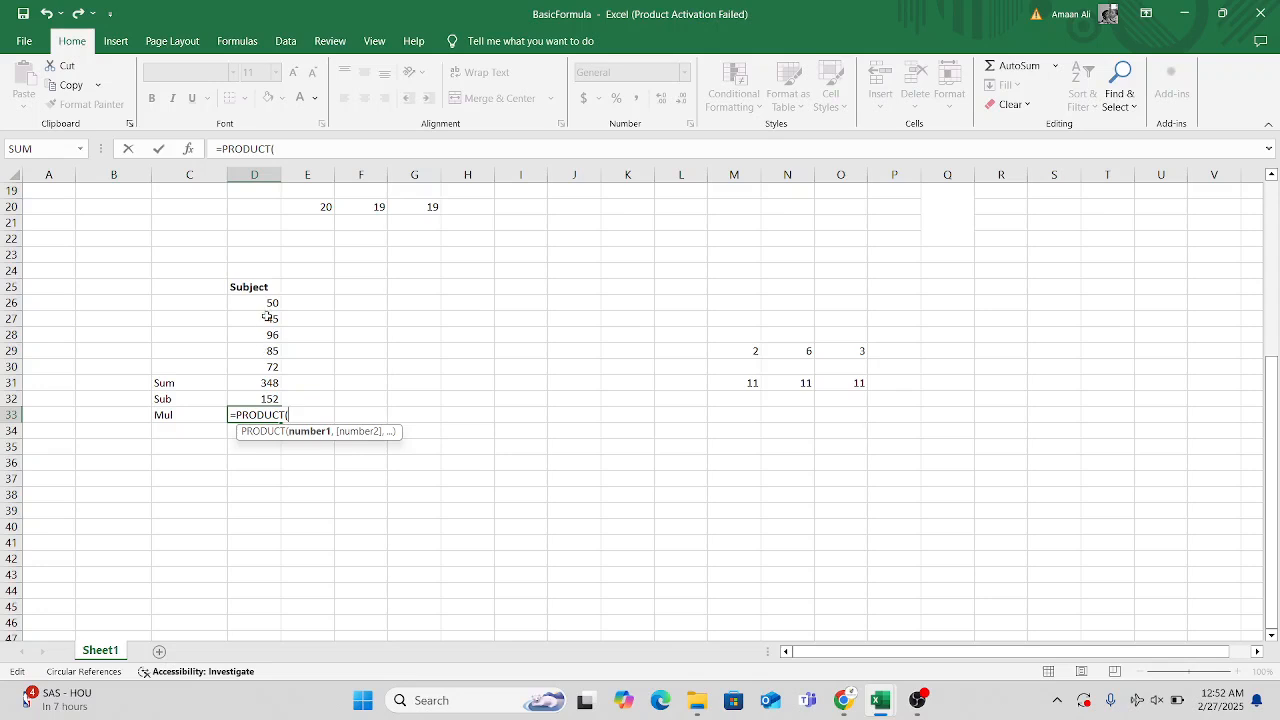
left_click(745, 352)
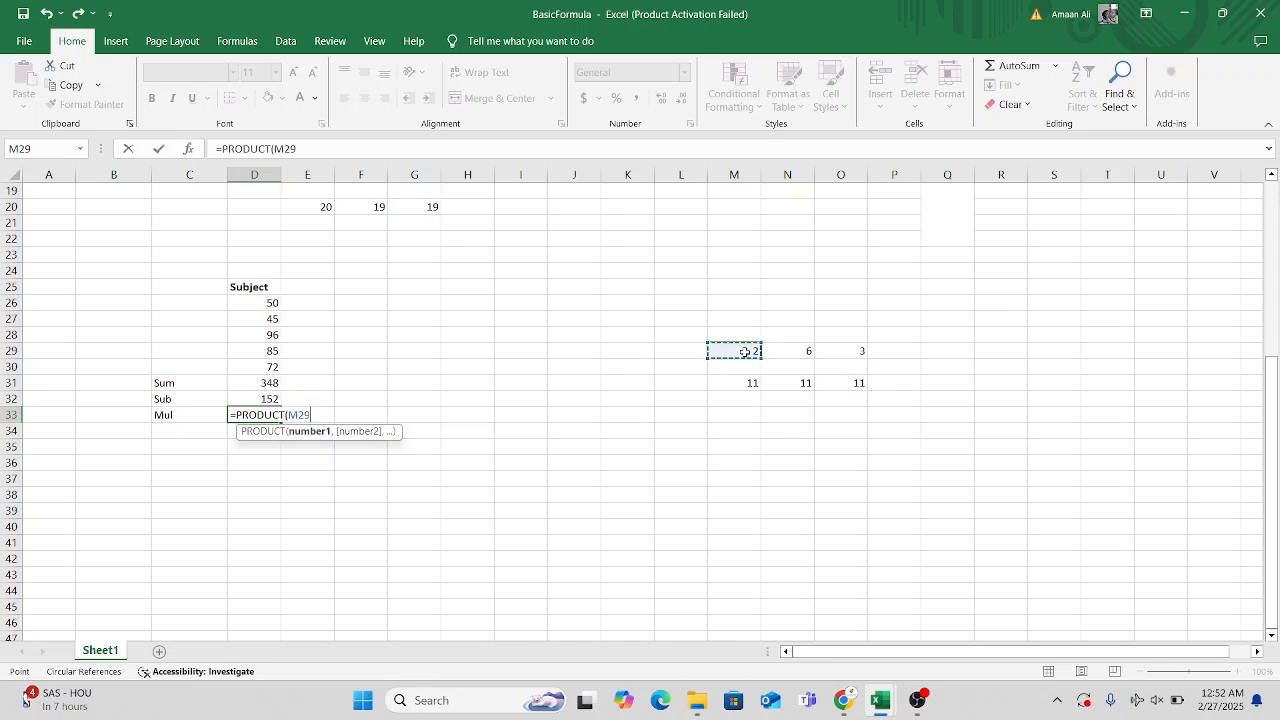
left_click(772, 351)
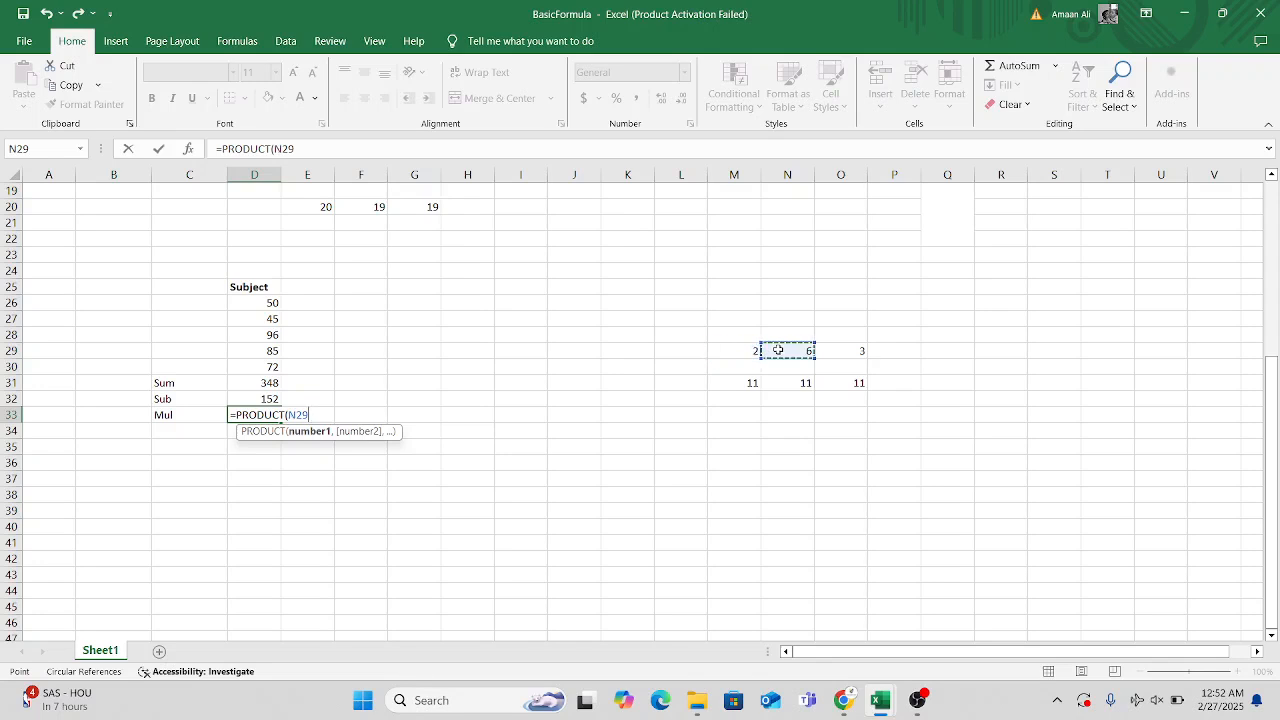
mouse_move(740, 352)
left_mouse_down()
mouse_move(780, 346)
mouse_move(763, 362)
left_mouse_up()
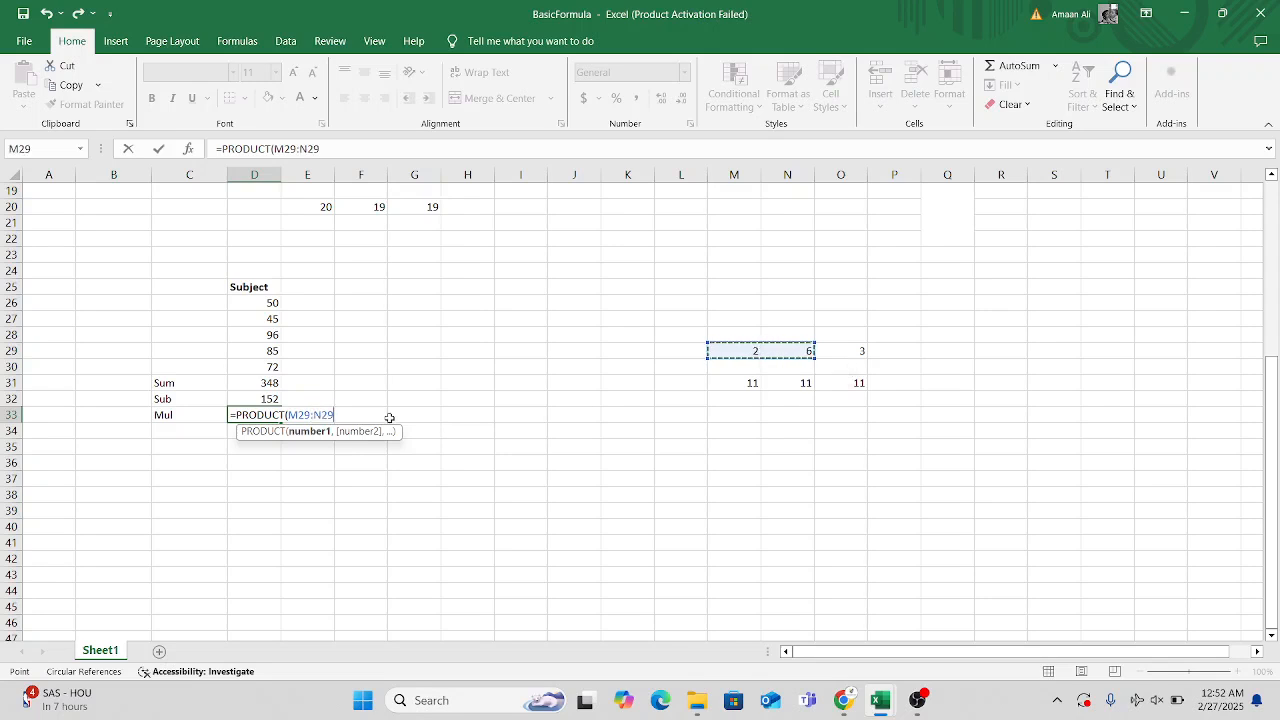
type(")")
key("Return")
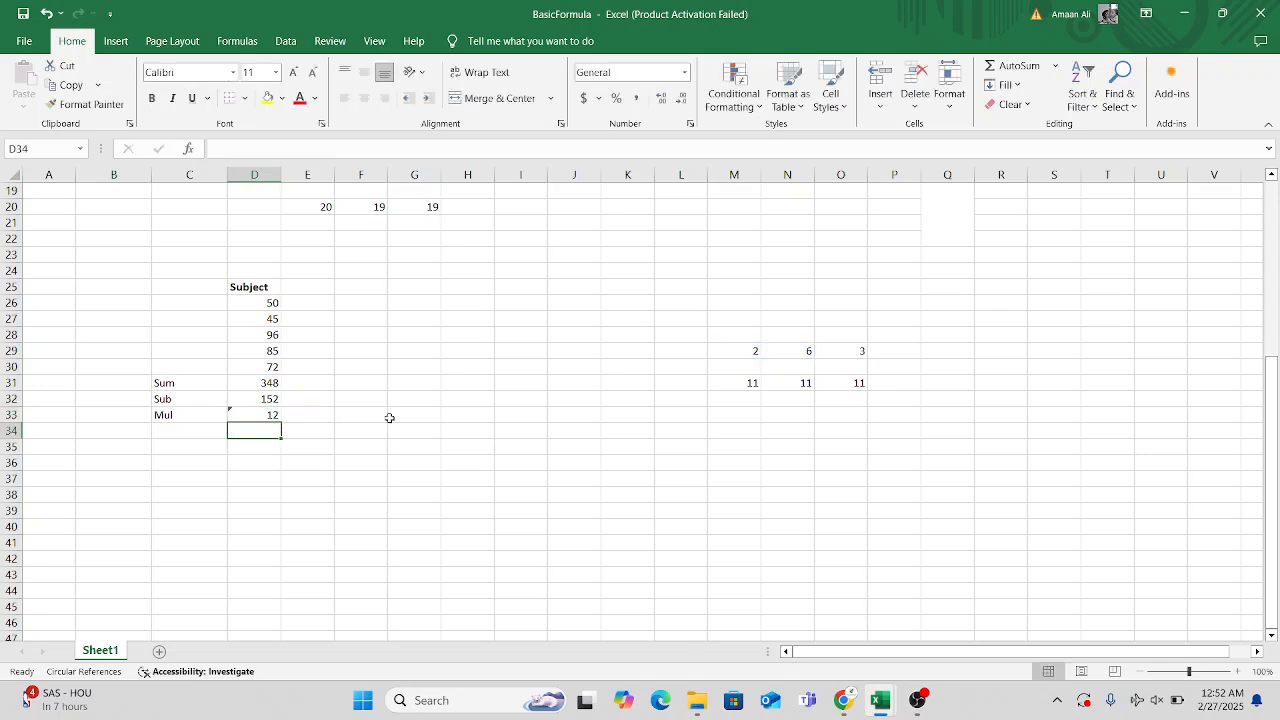
left_click(272, 418)
left_click(264, 437)
Multiply the same two example numbers in cell E33 with the cell-reference formula =M29*N29.
left_click(300, 421)
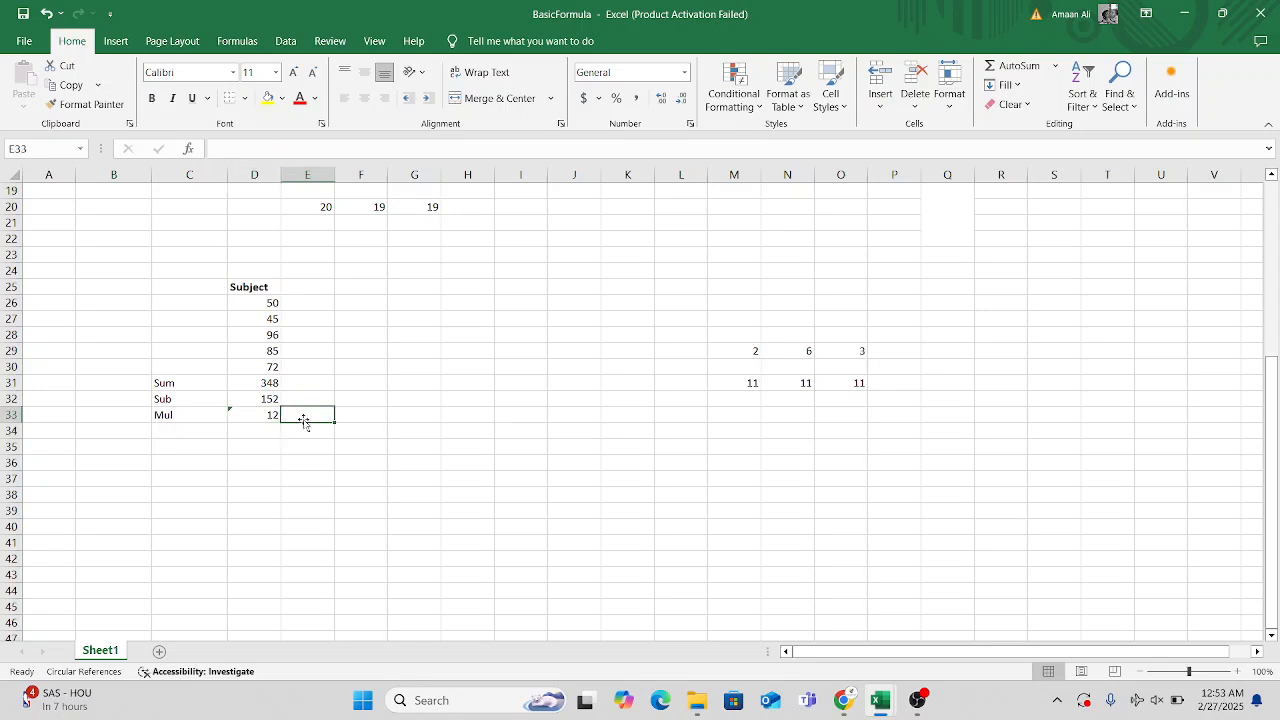
type("=")
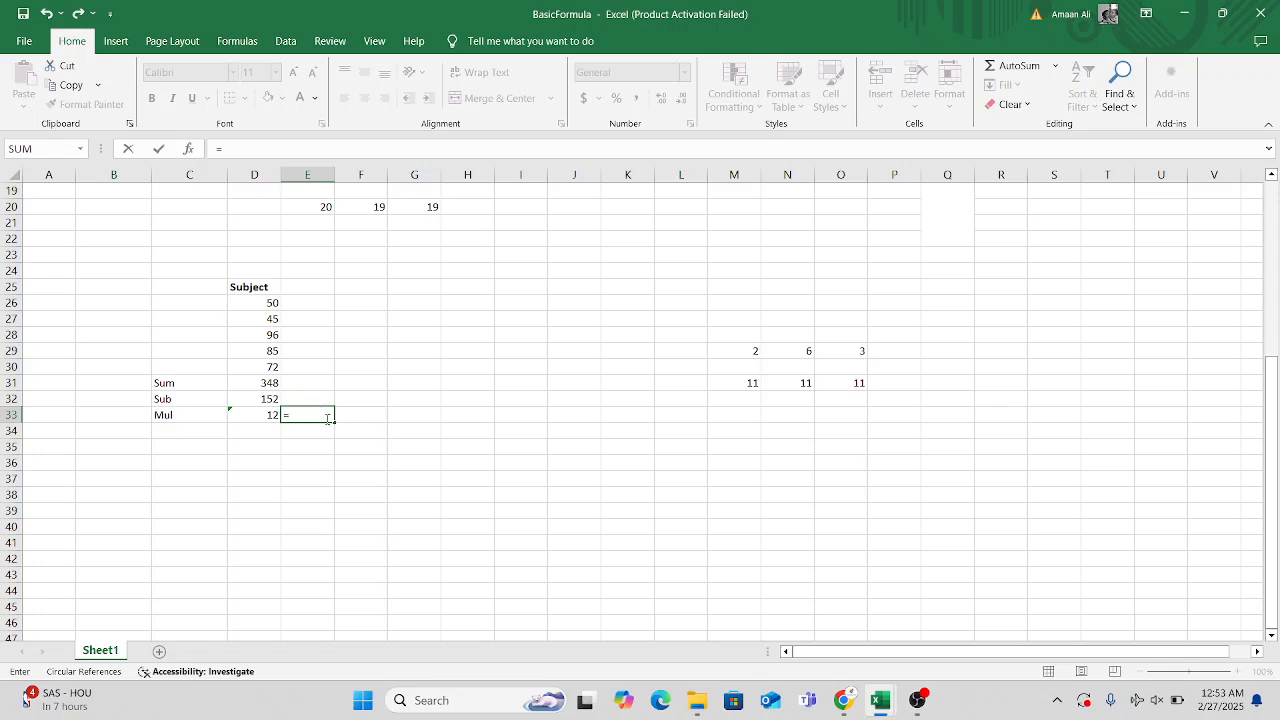
left_click(732, 355)
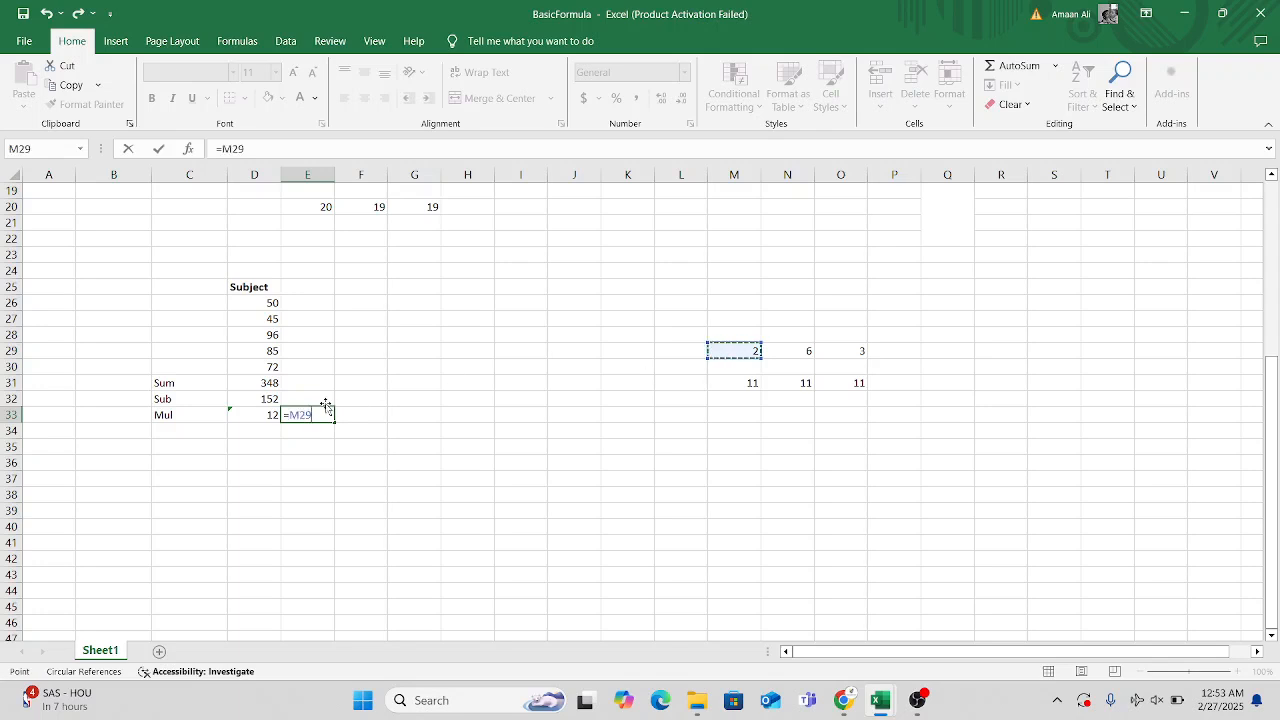
type("*")
left_click(808, 350)
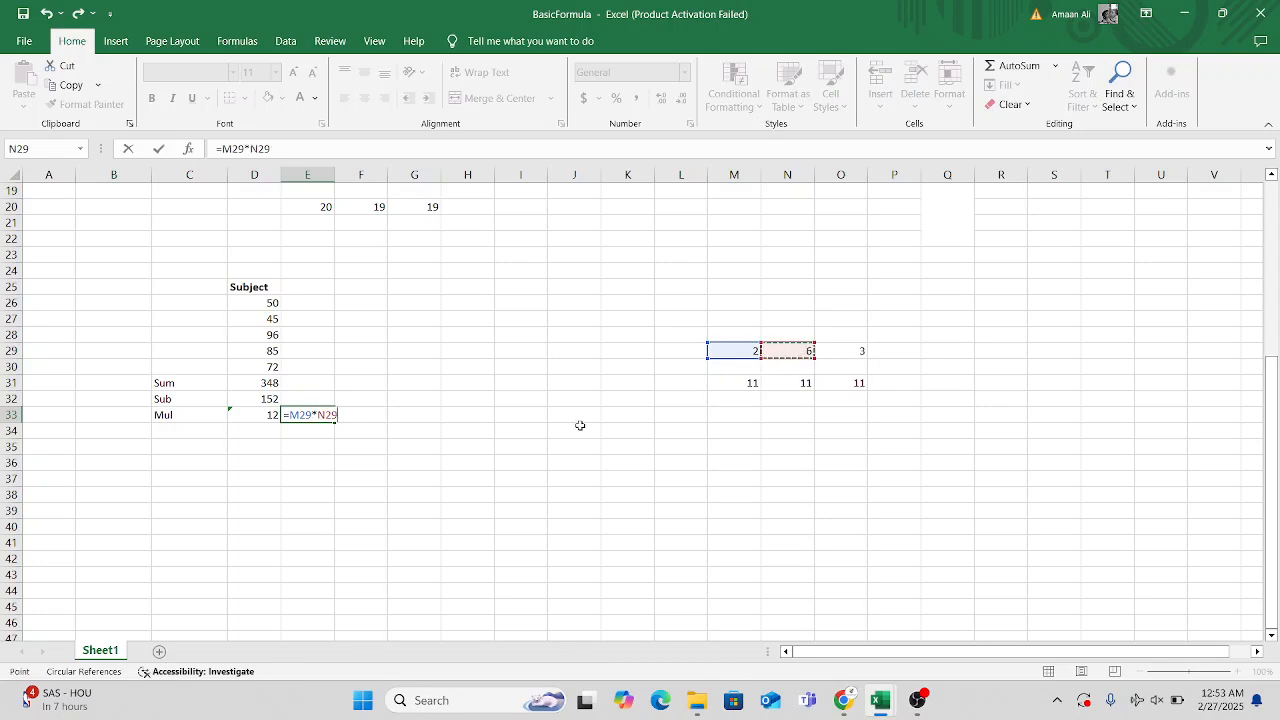
key("Return")
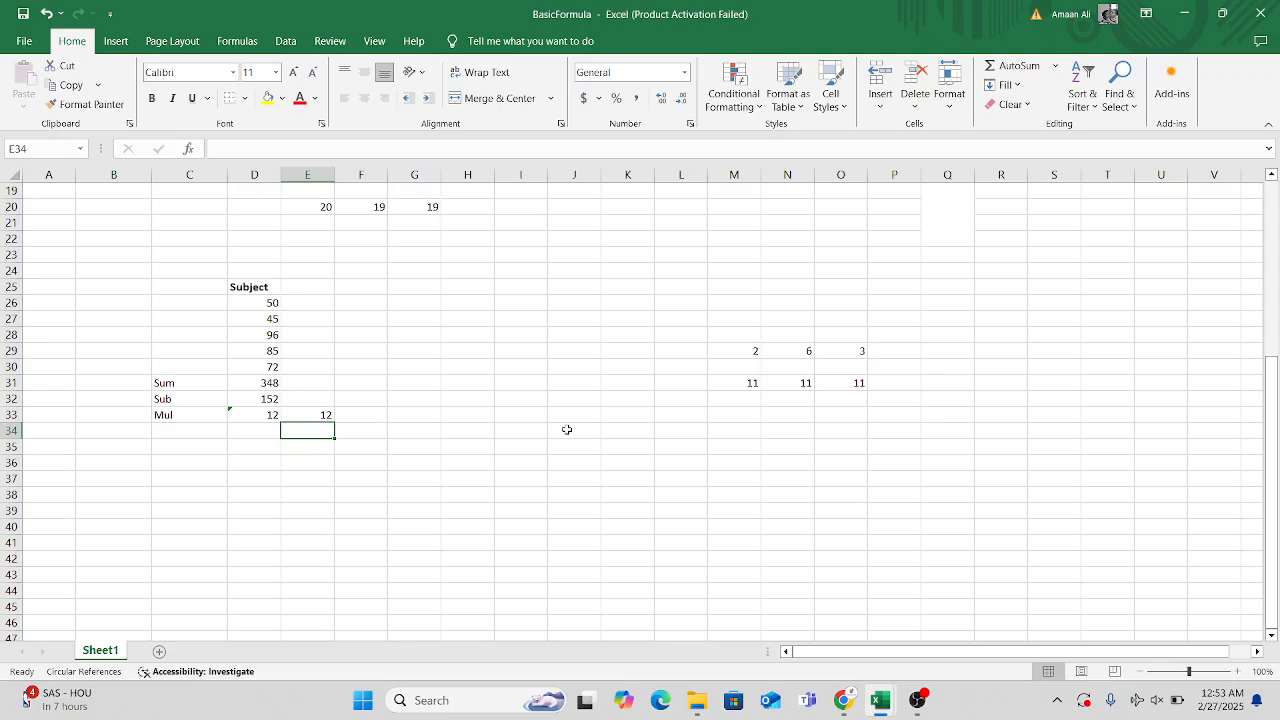
Multiply the same two example numbers as typed constants in cell F33 with the formula =2*6.
left_click(371, 417)
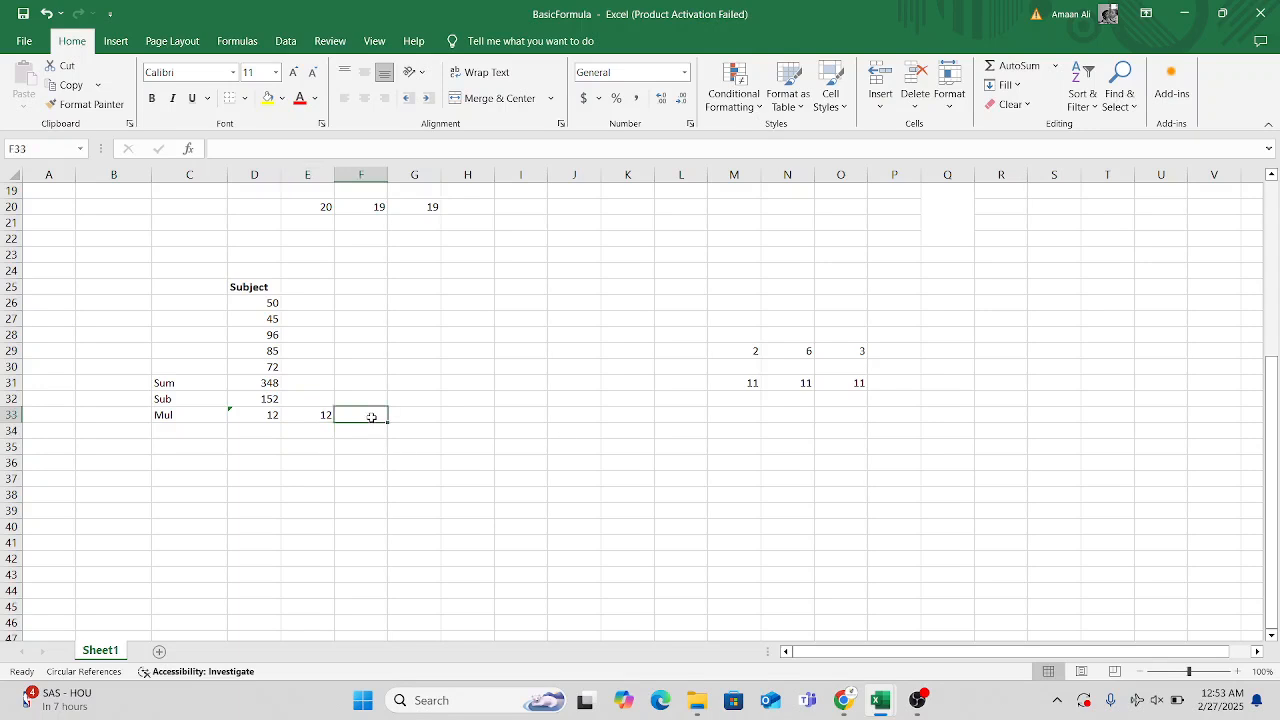
type("=")
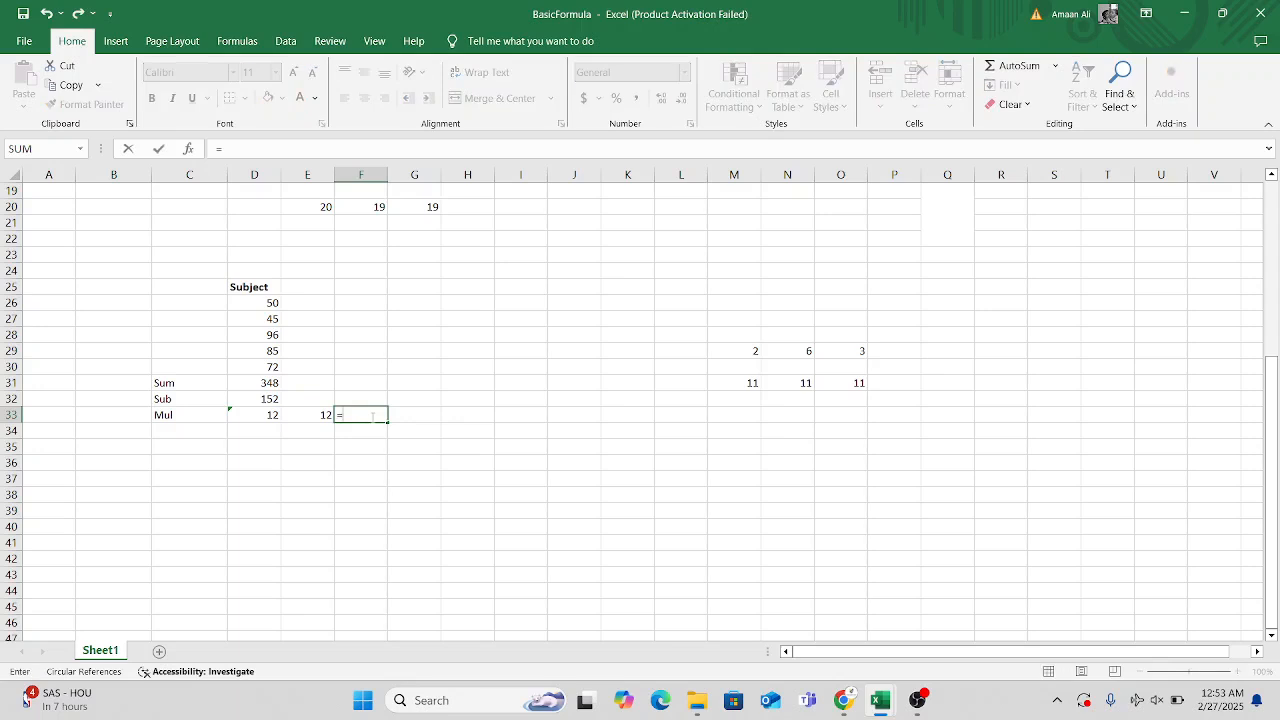
type("2*6")
key("Return")
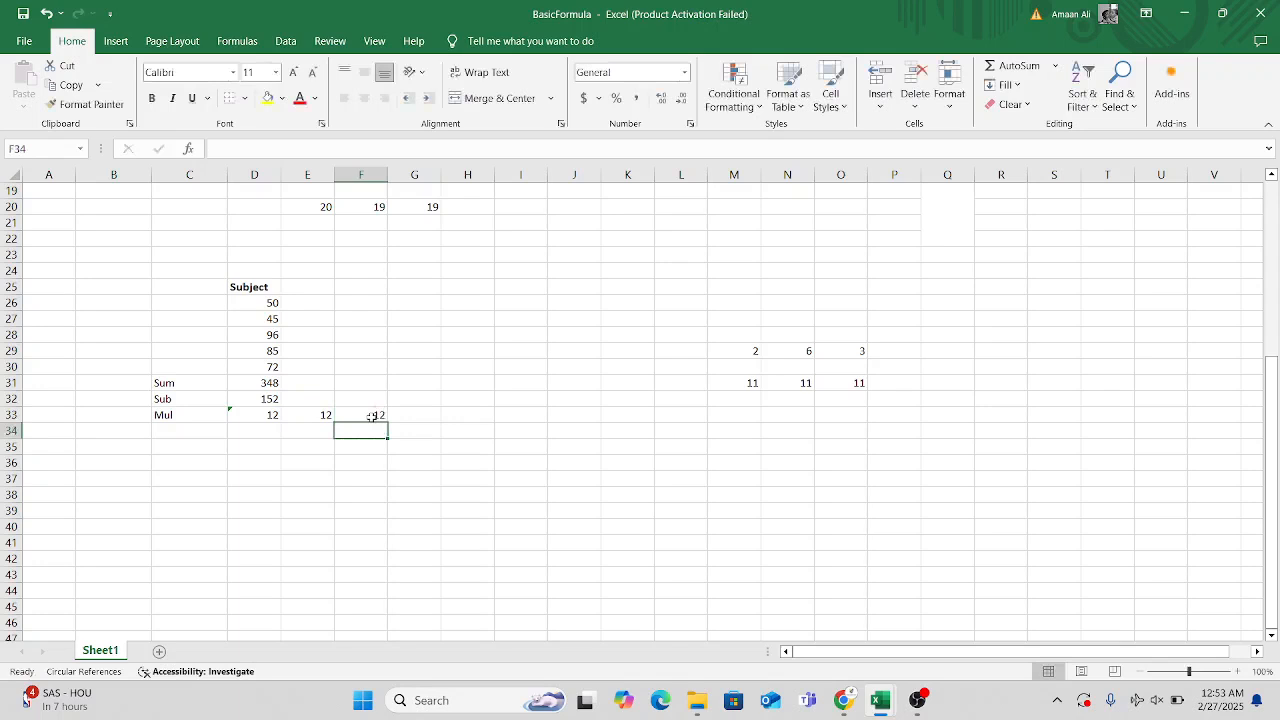
Change the second example number in cell N29 to 5 and check the constant-based product in cell F33.
left_click(797, 354)
key("Down")
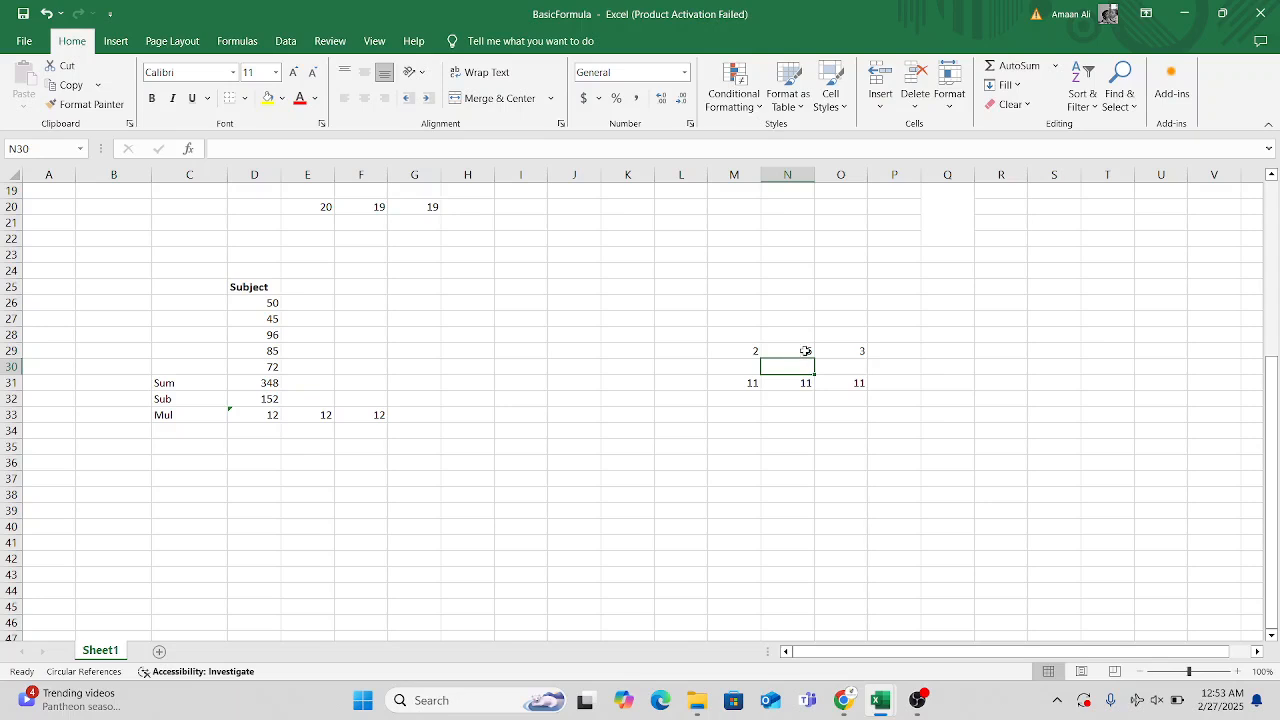
left_click(805, 351)
type("6")
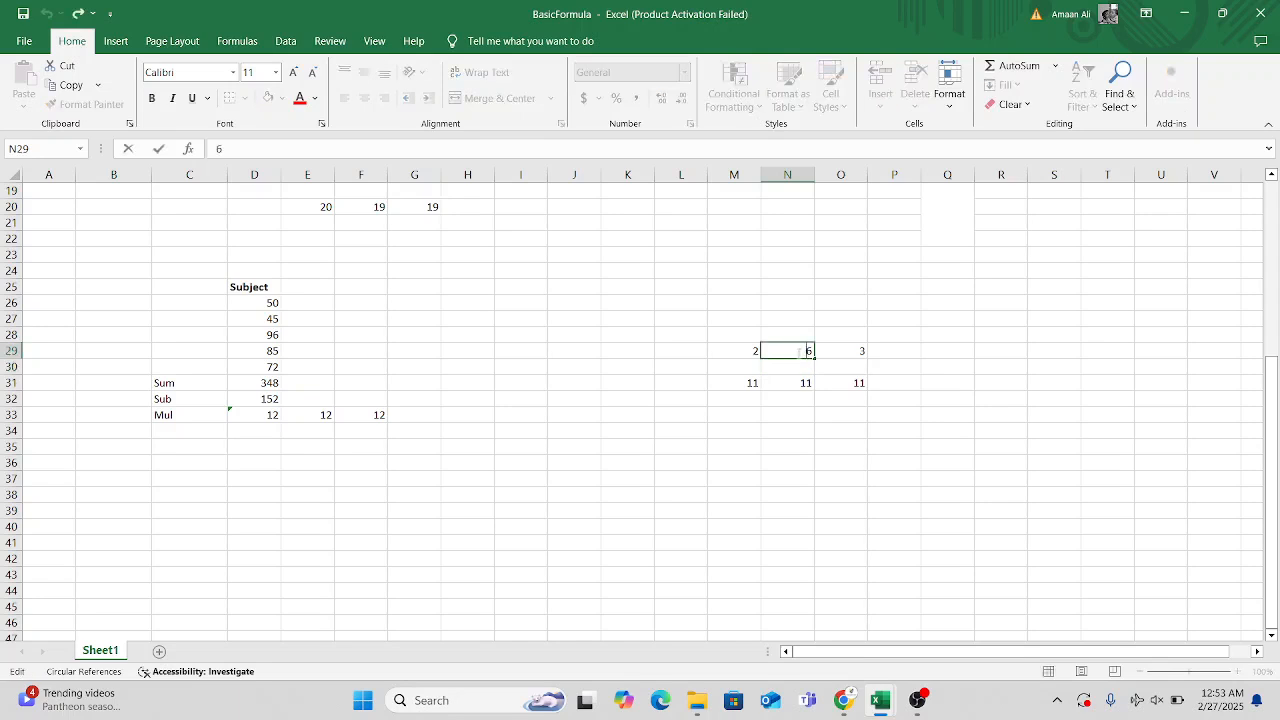
key("BackSpace")
type("5")
key("Return")
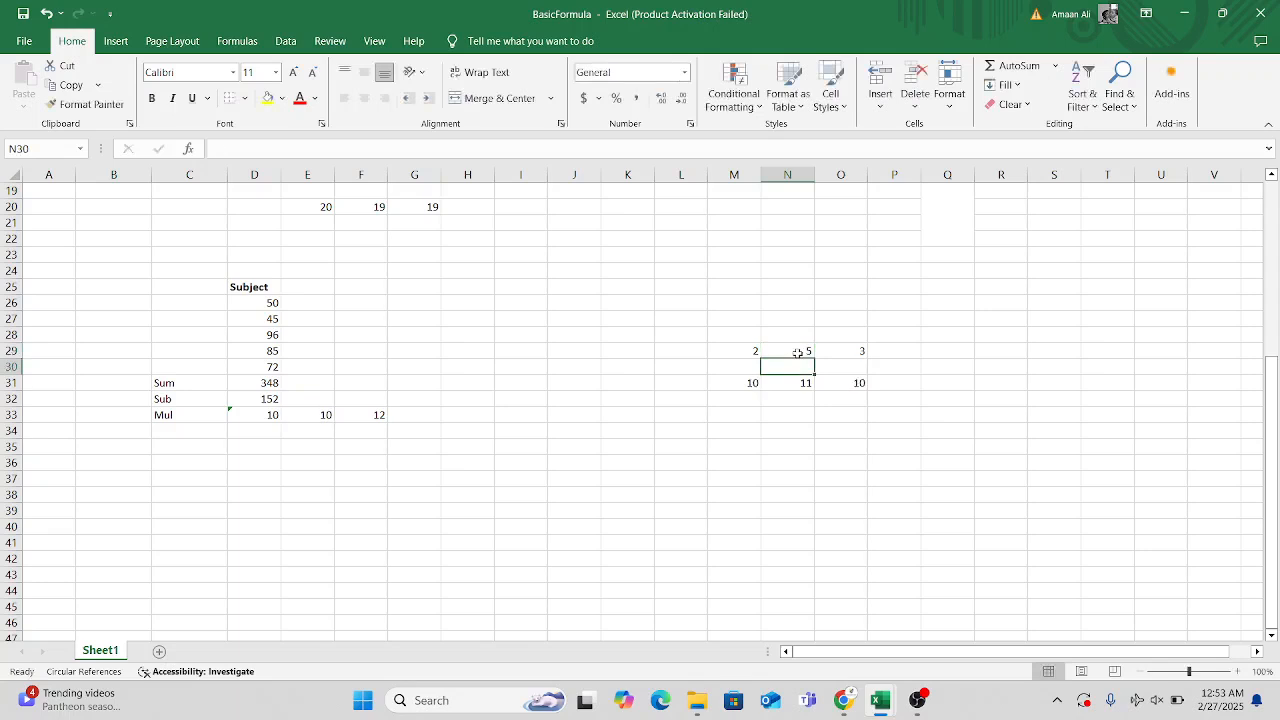
left_click(376, 413)
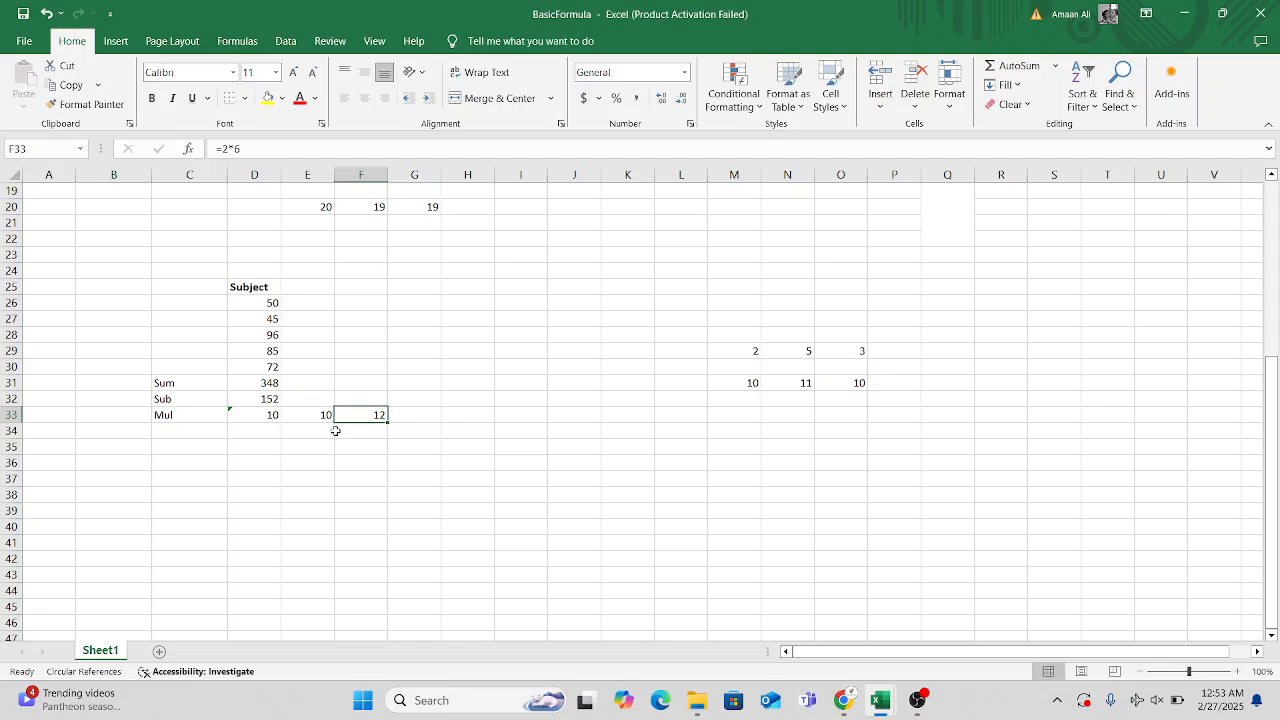
Review the Mul and Div formulas in the upper example, then add the label Div in cell C34 below Mul.
scroll(336, 430, "up", 4)
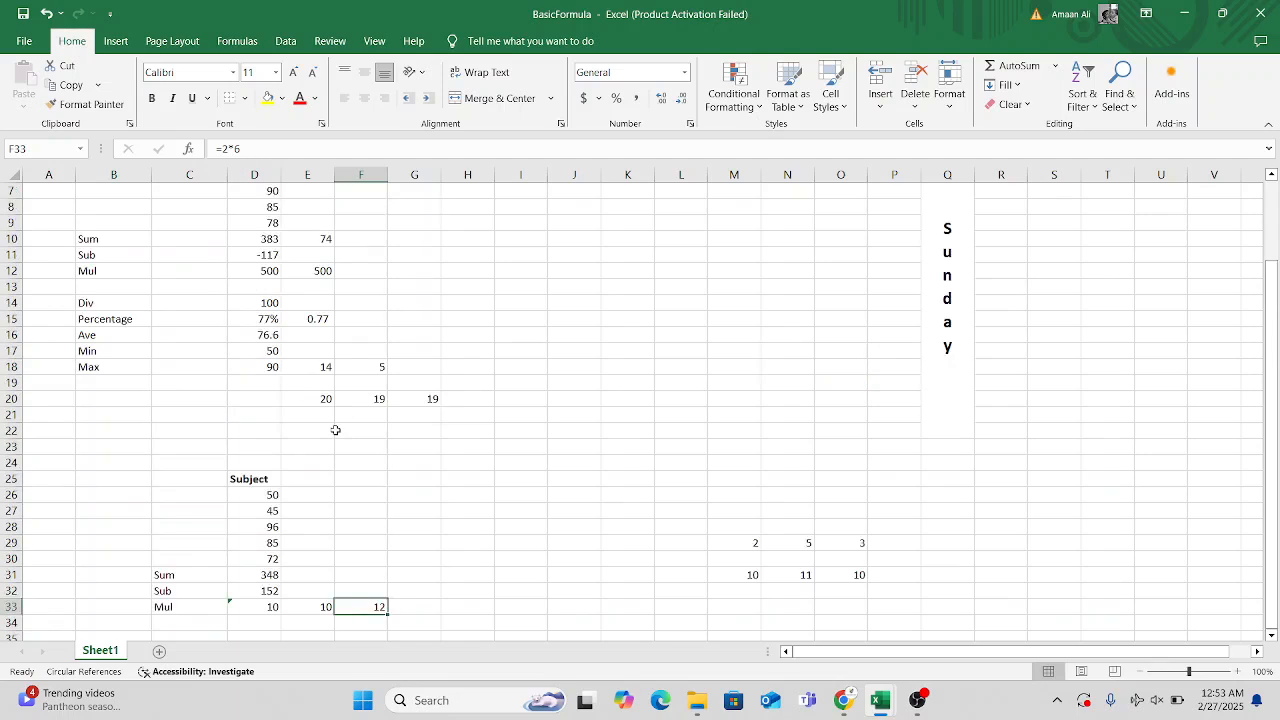
left_click(109, 270)
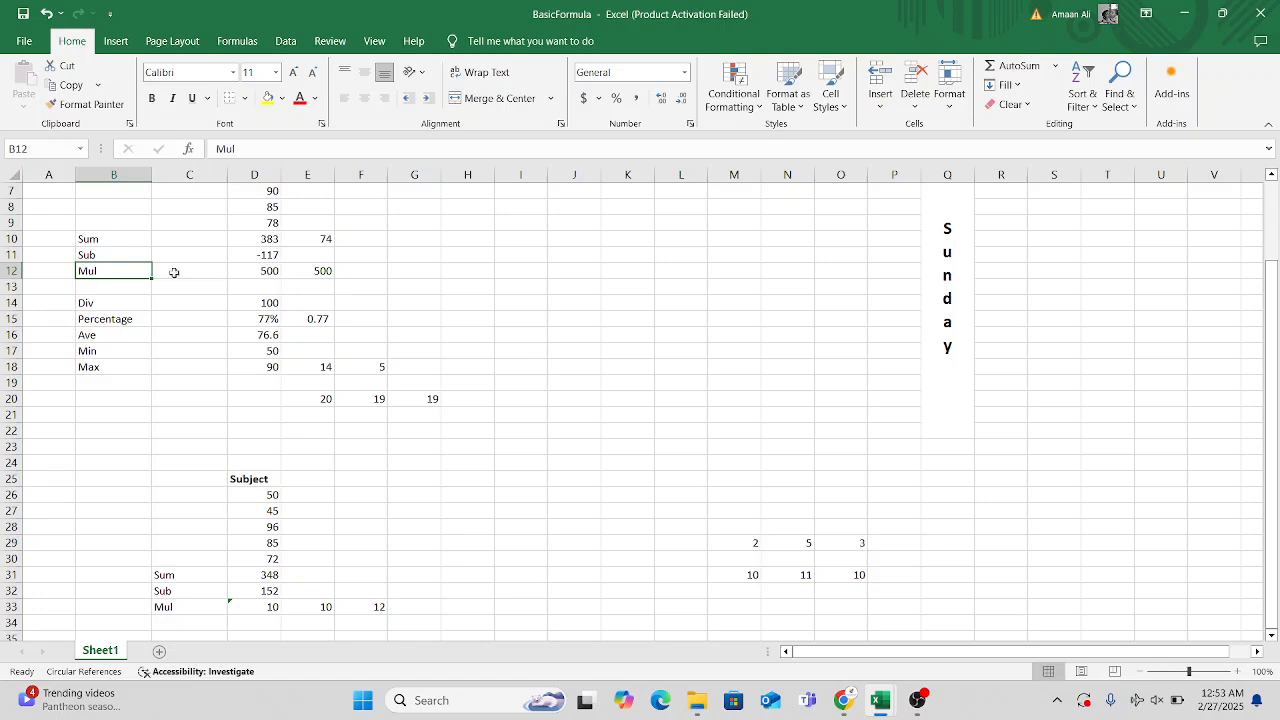
left_click(253, 271)
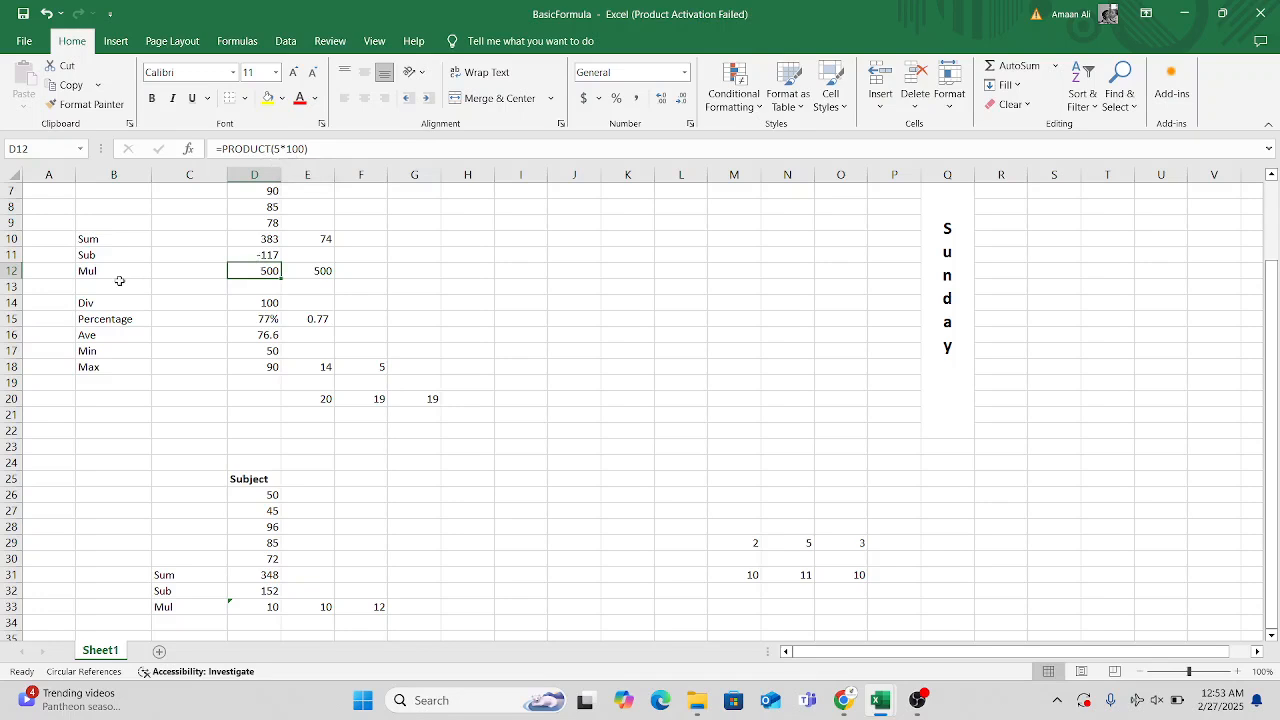
left_click(245, 305)
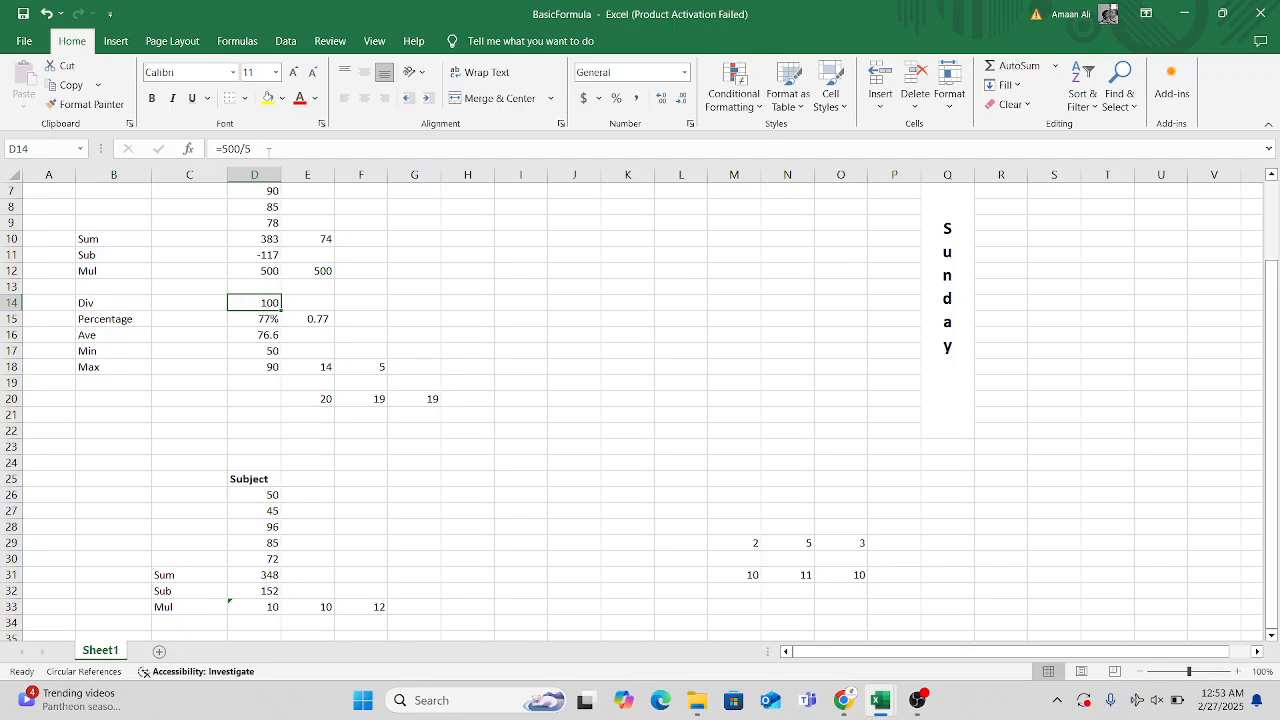
scroll(484, 402, "down", 4)
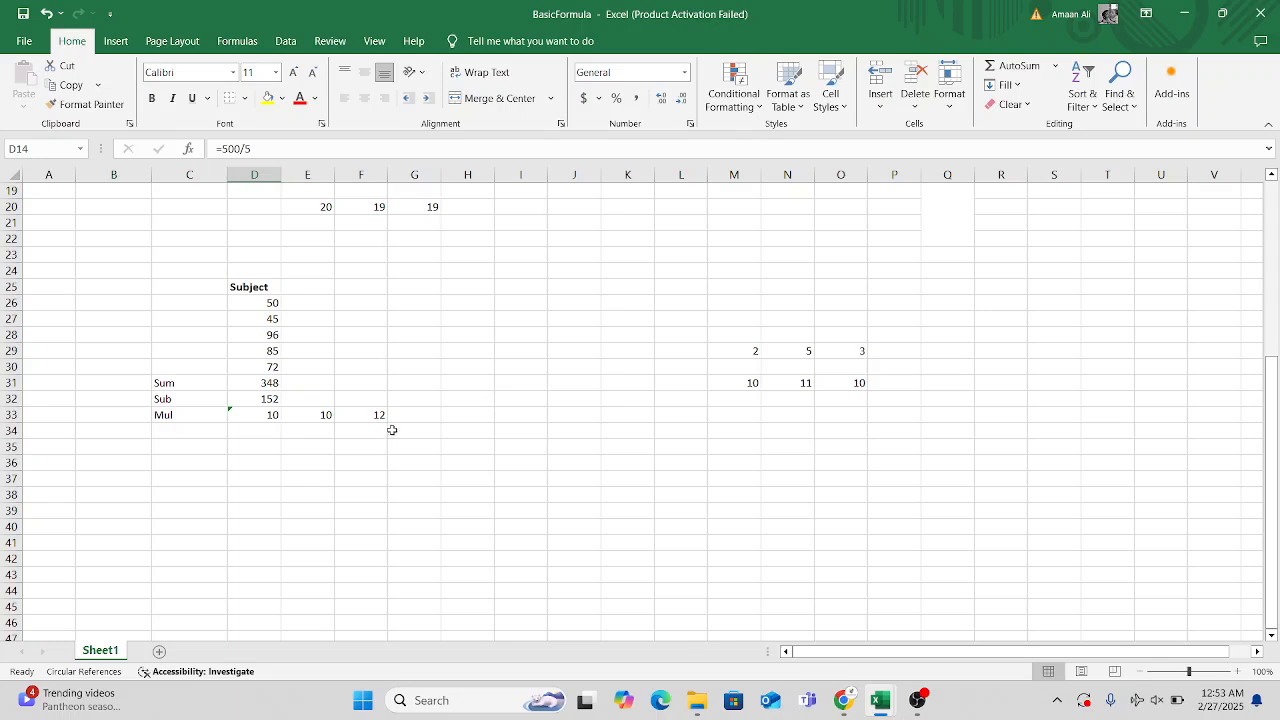
left_click(183, 436)
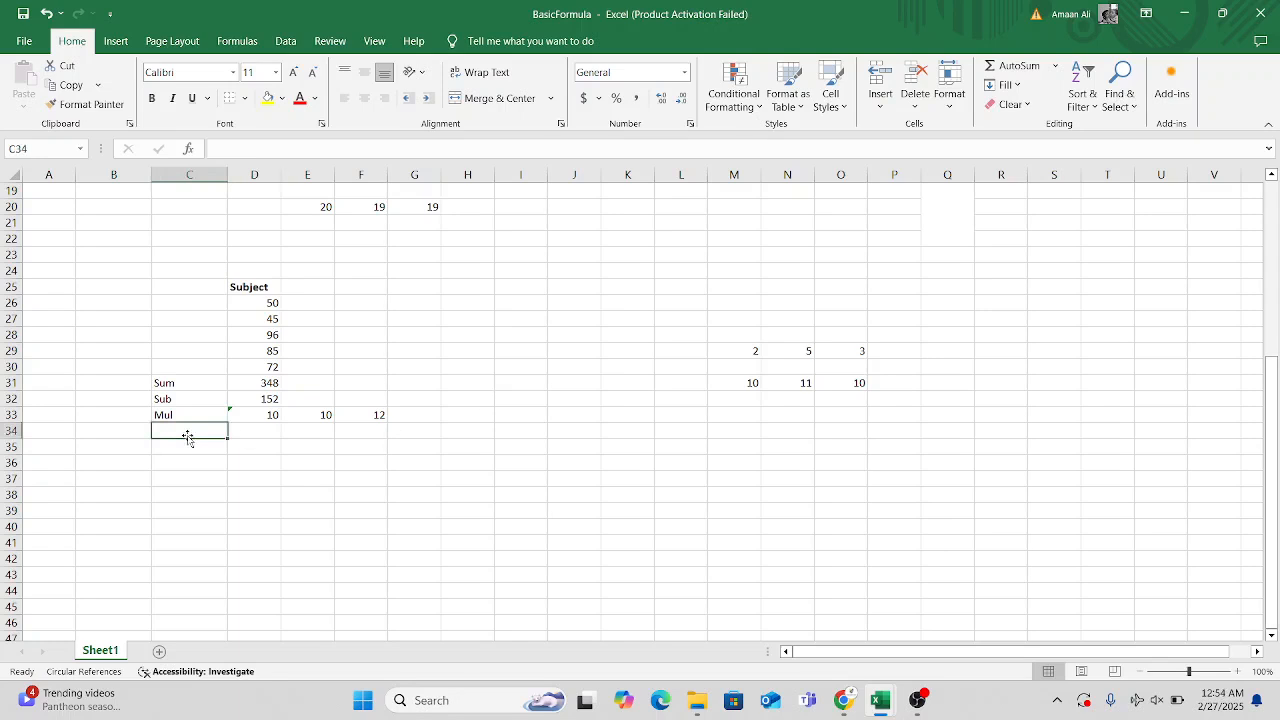
type("Div")
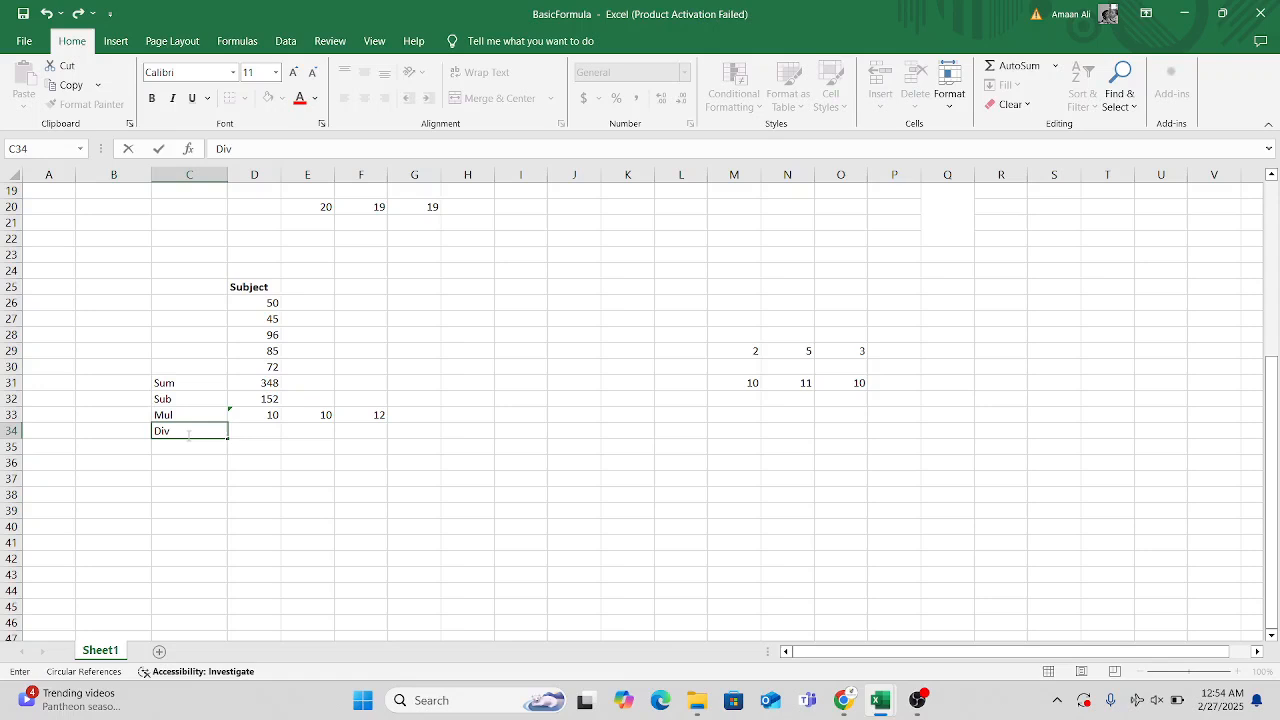
Divide 500 by 5 in cell D34 beside the Div label with the formula =500/5.
left_click(255, 431)
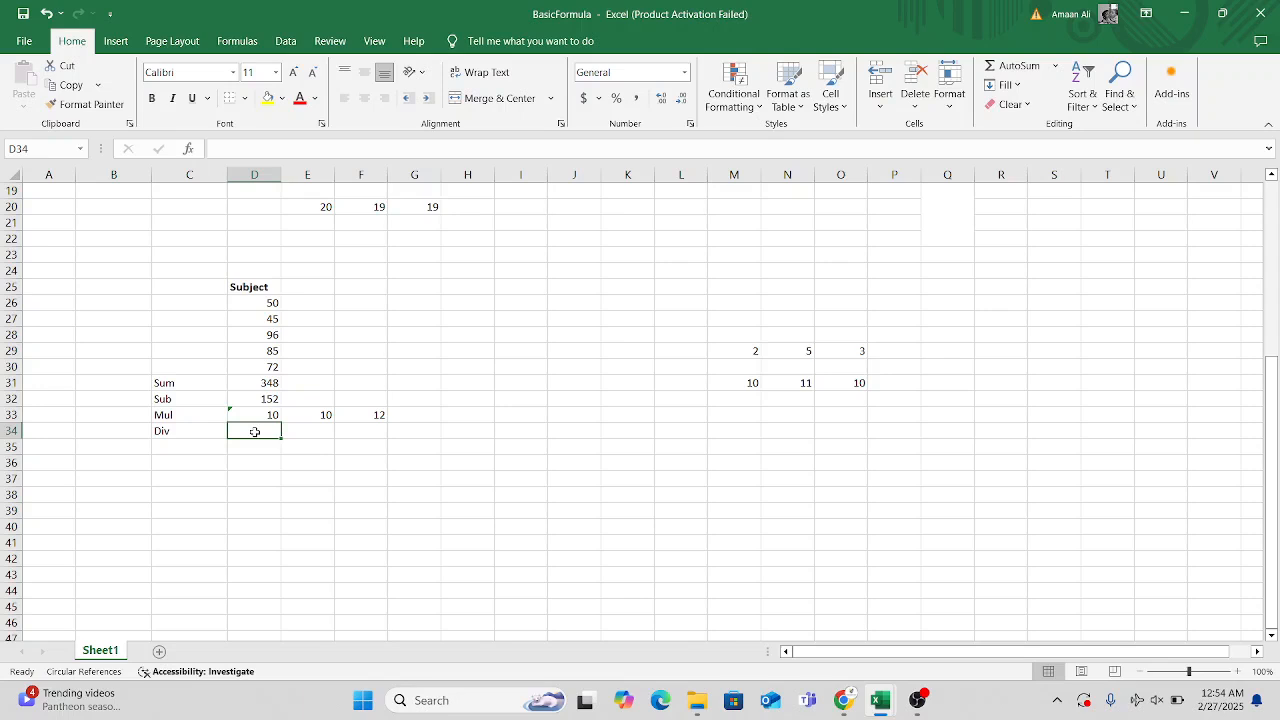
type("=500")
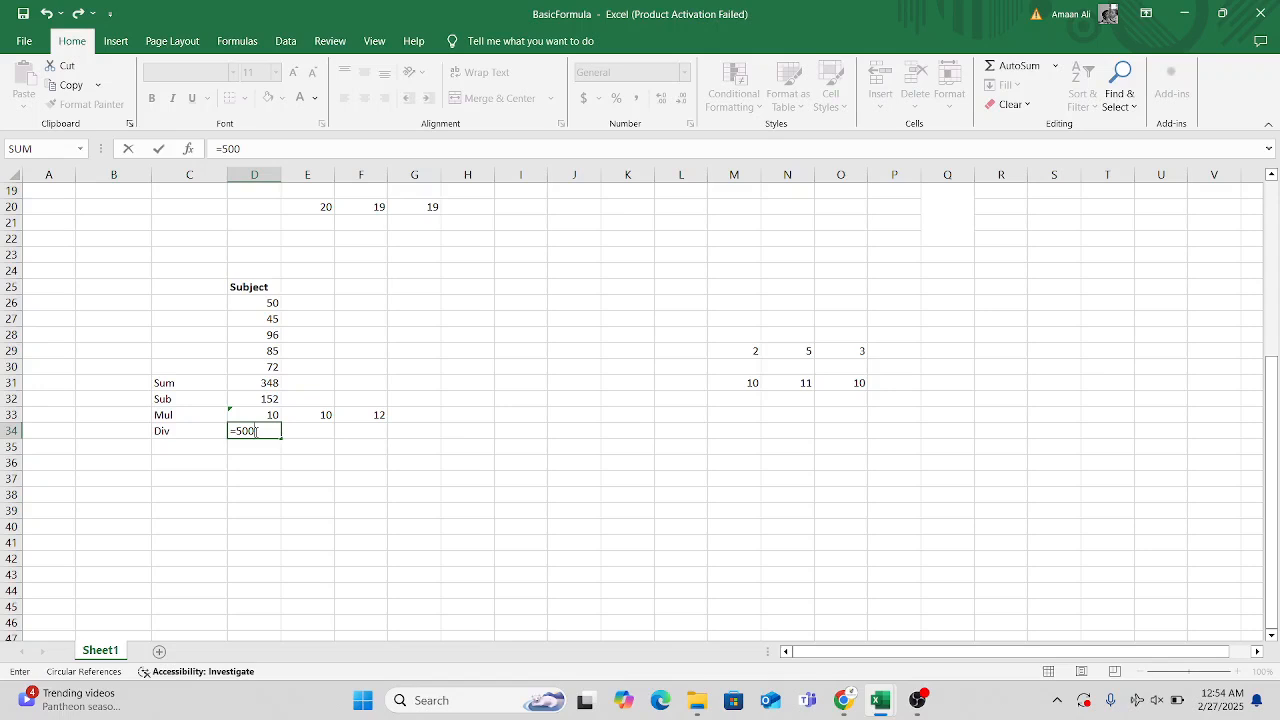
type("/5")
key("Return")
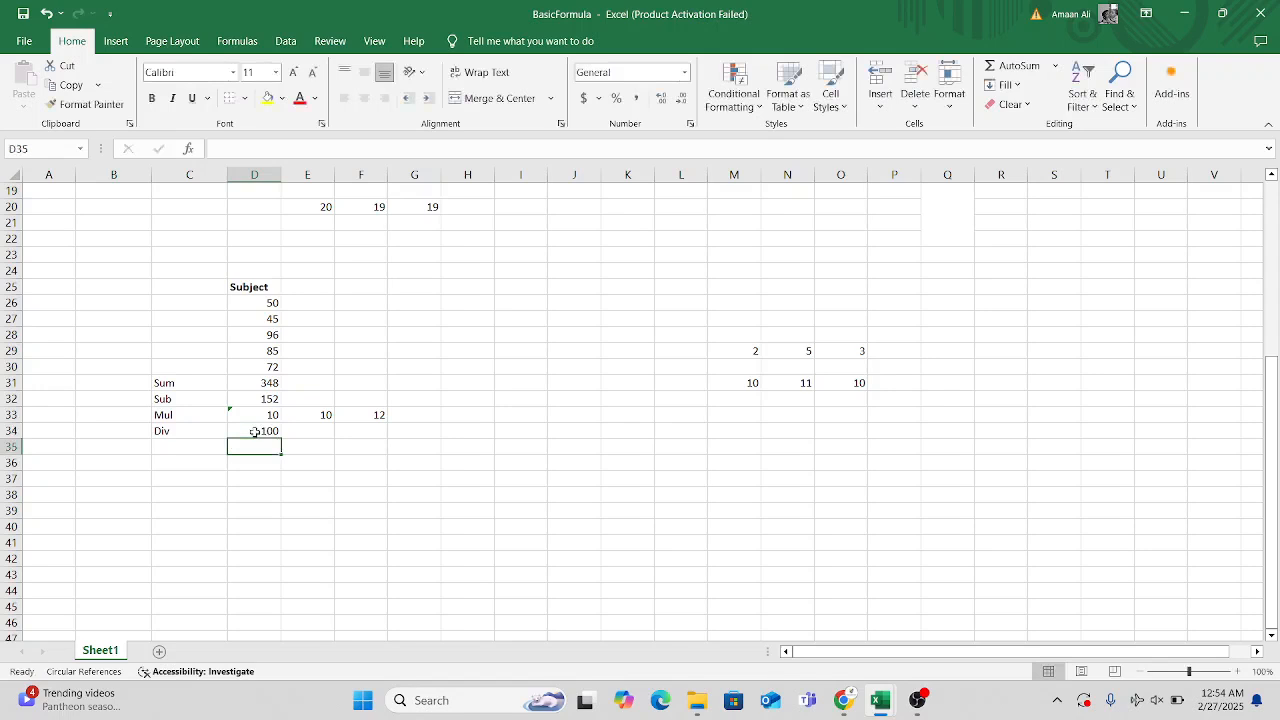
Check the upper example's percentage formula in cell D15 and add the label Percentage in cell C35 below Div.
left_click(198, 450)
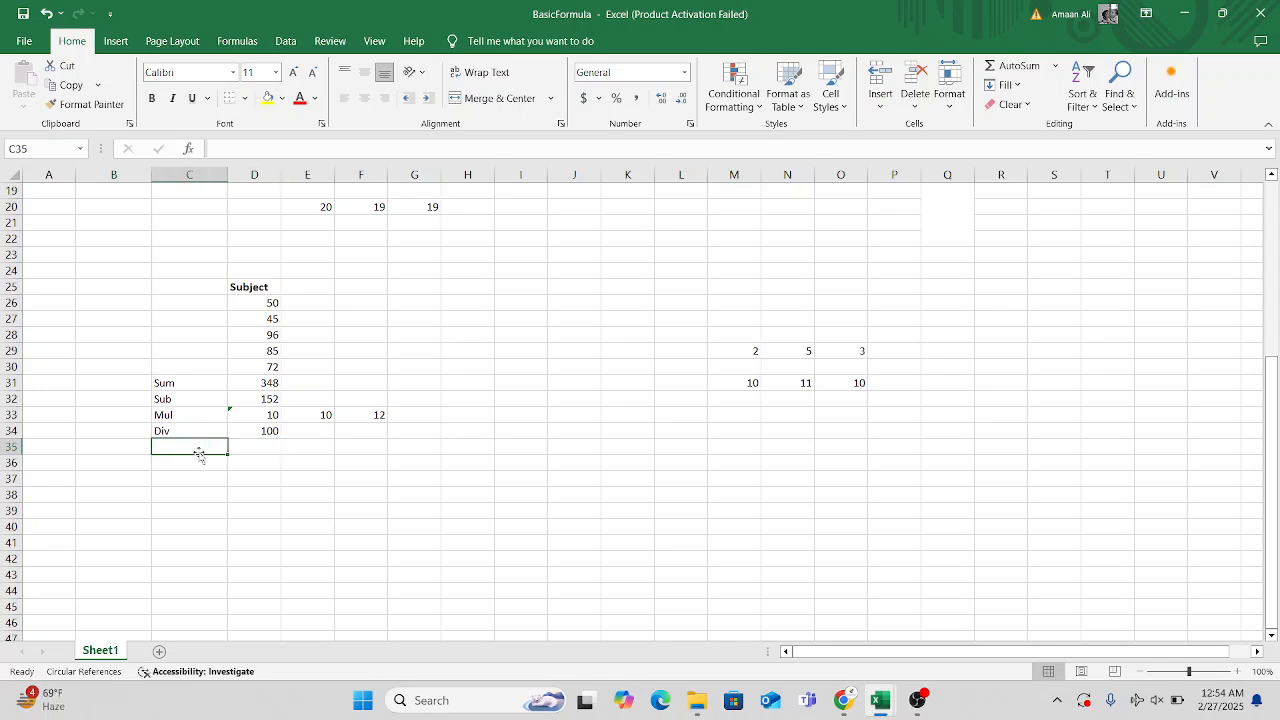
scroll(198, 450, "up", 5)
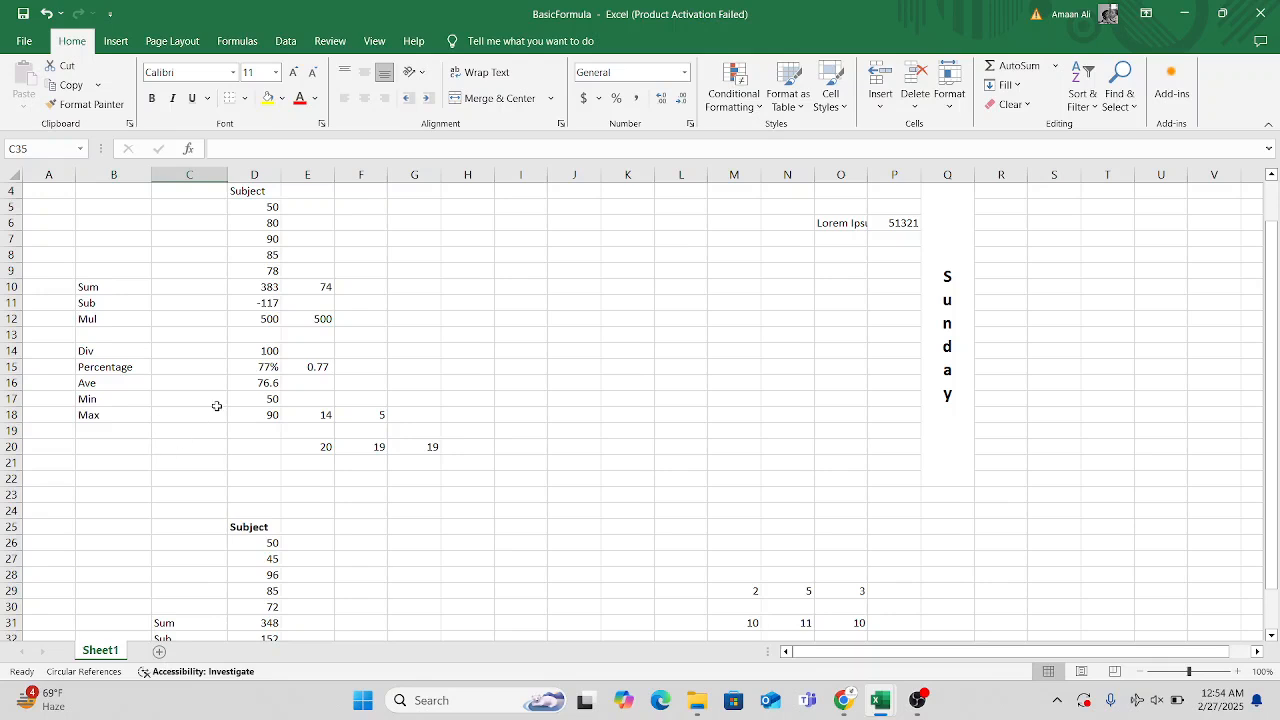
scroll(238, 444, "down", 2)
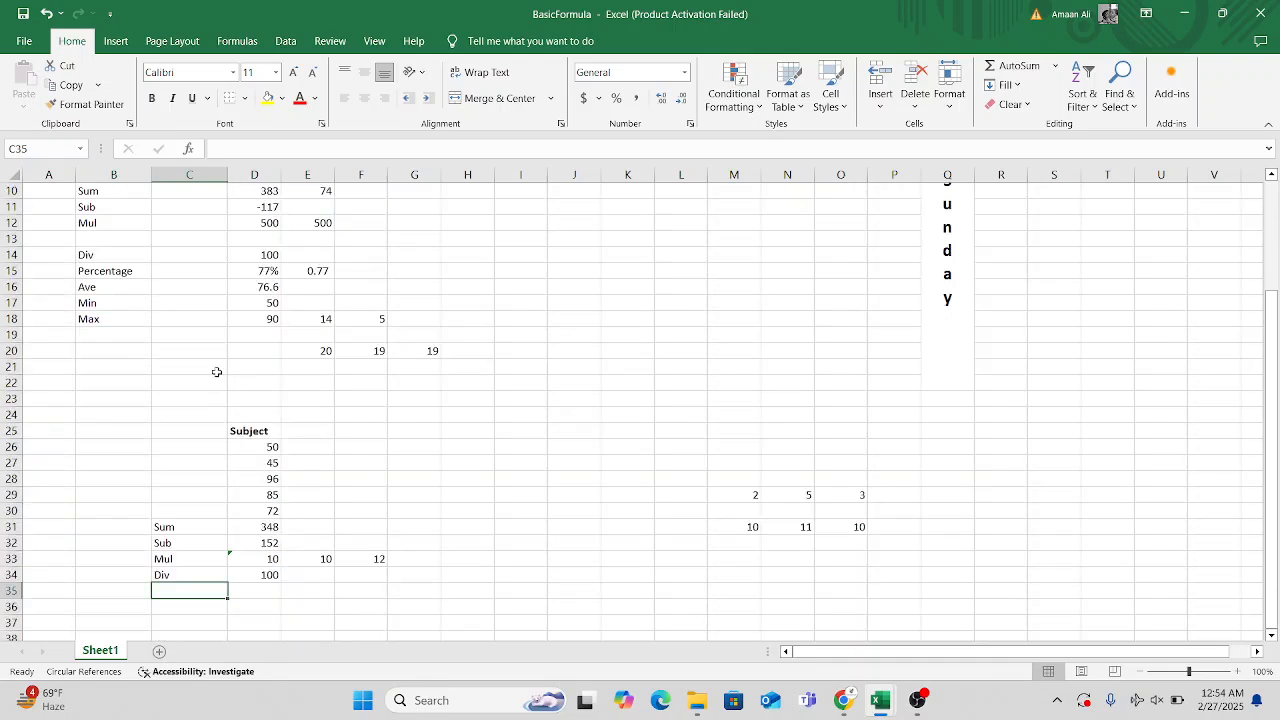
scroll(214, 371, "up", 2)
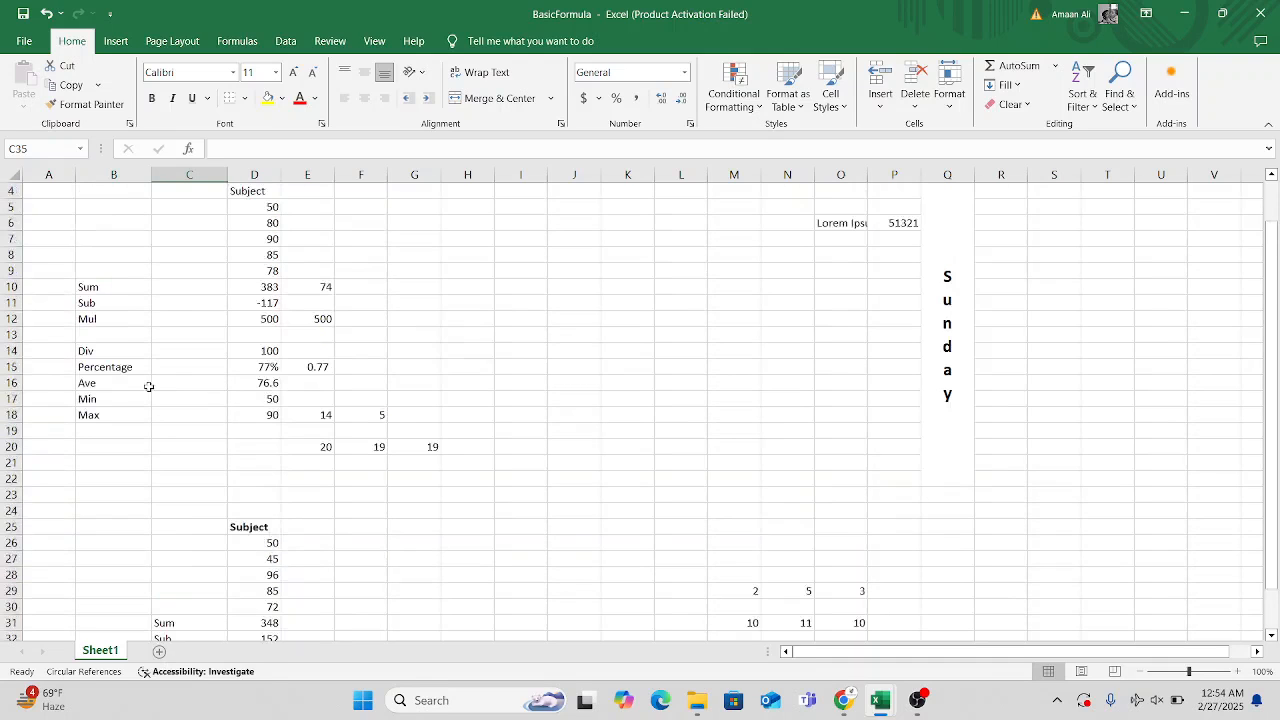
left_click(247, 364)
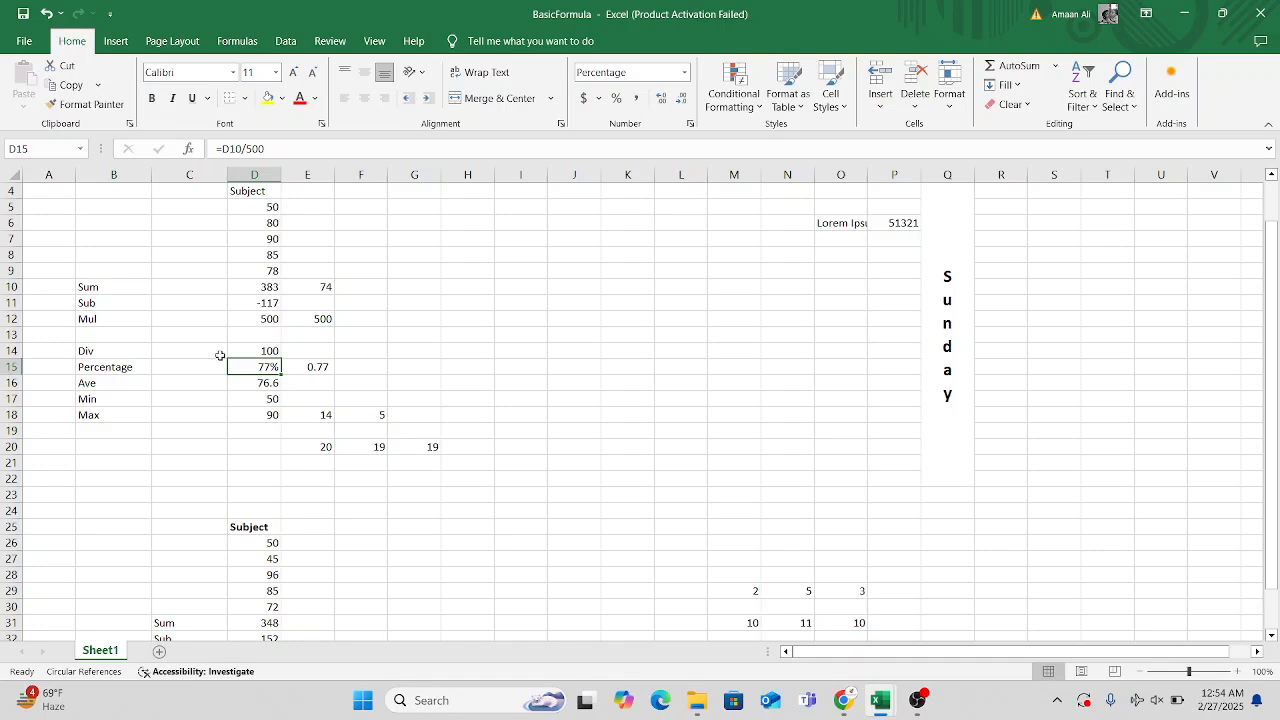
scroll(226, 397, "down", 6)
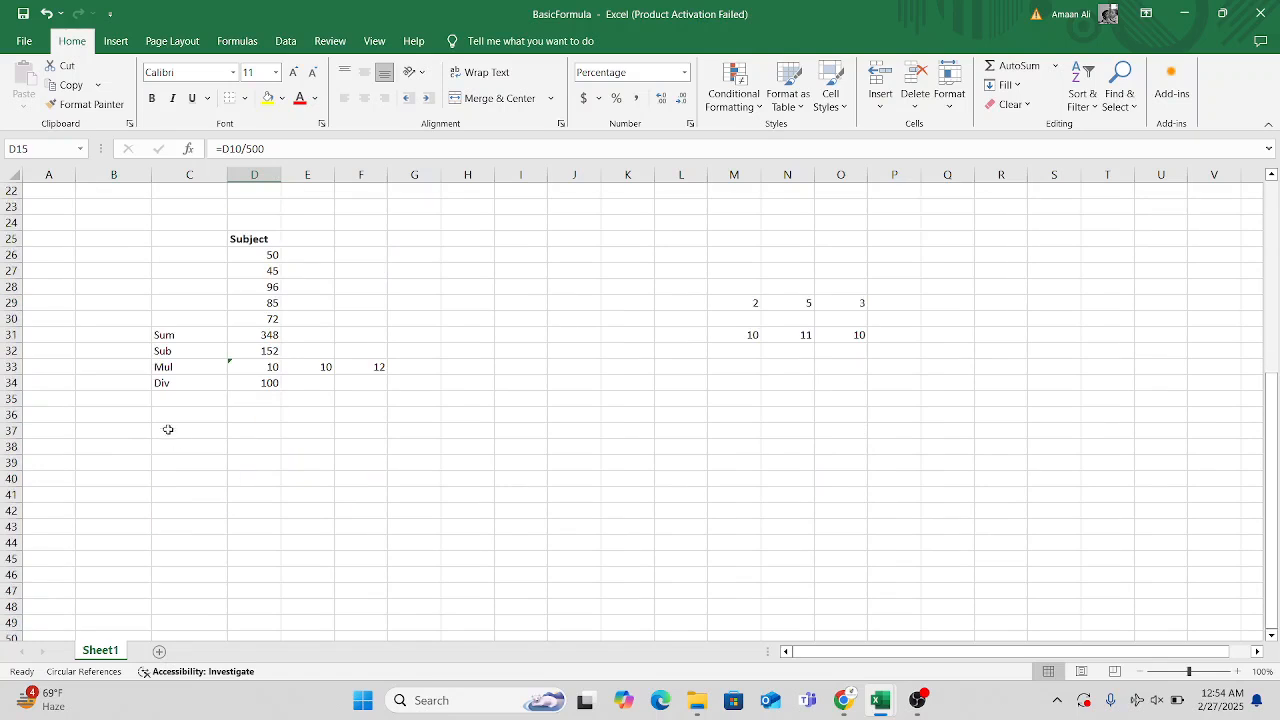
left_click(184, 400)
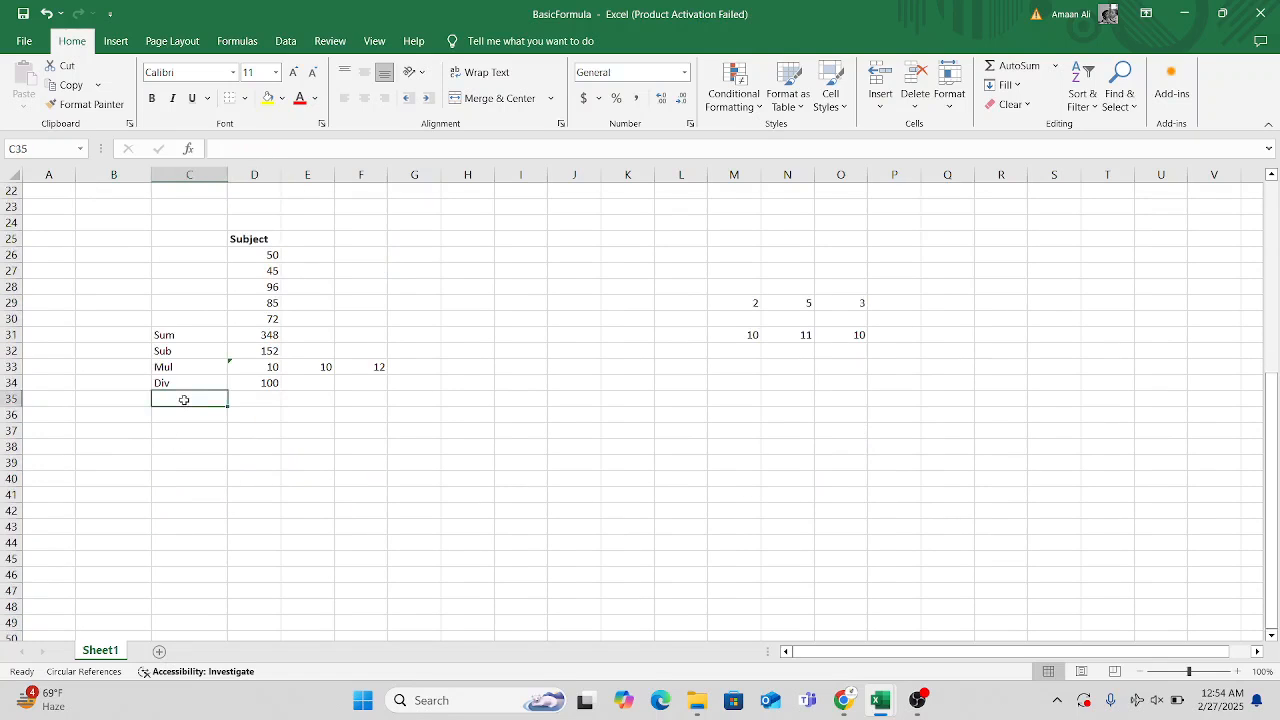
type("Per")
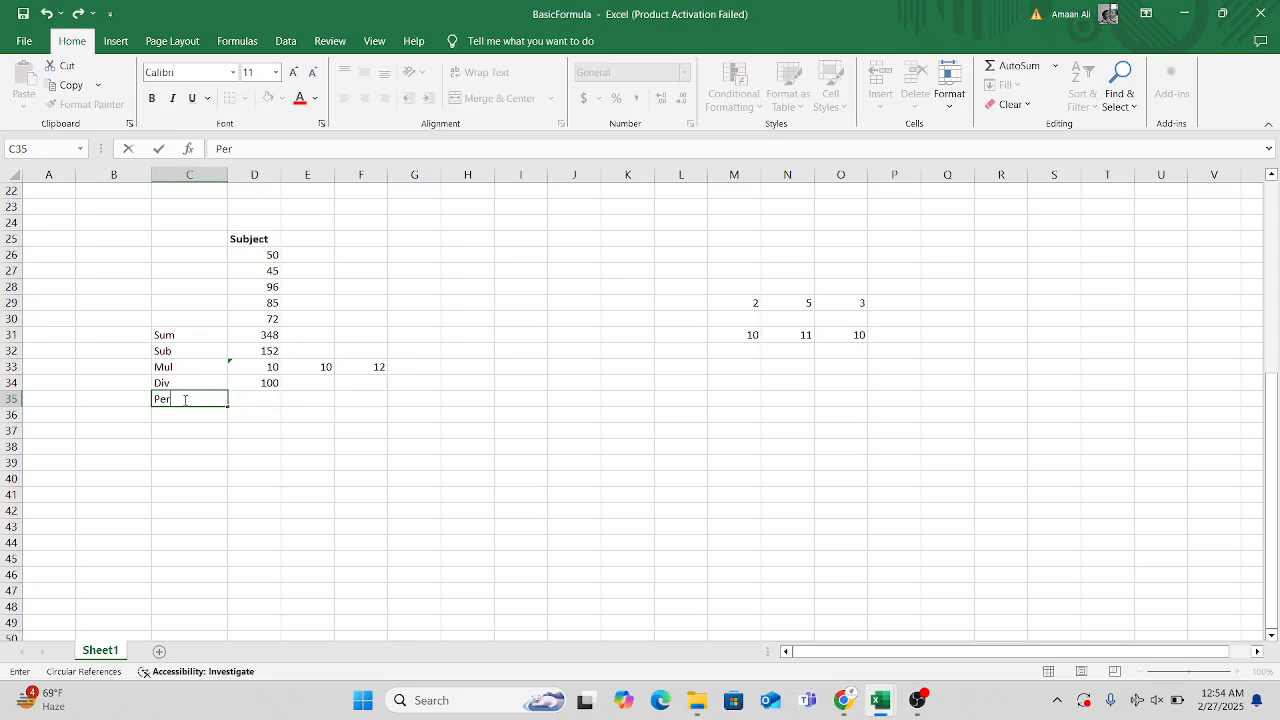
type("centage")
Calculate the percentage in cell D35 by dividing the Sum by 500 with =D31/500, and format the cell as a percentage.
left_click(256, 399)
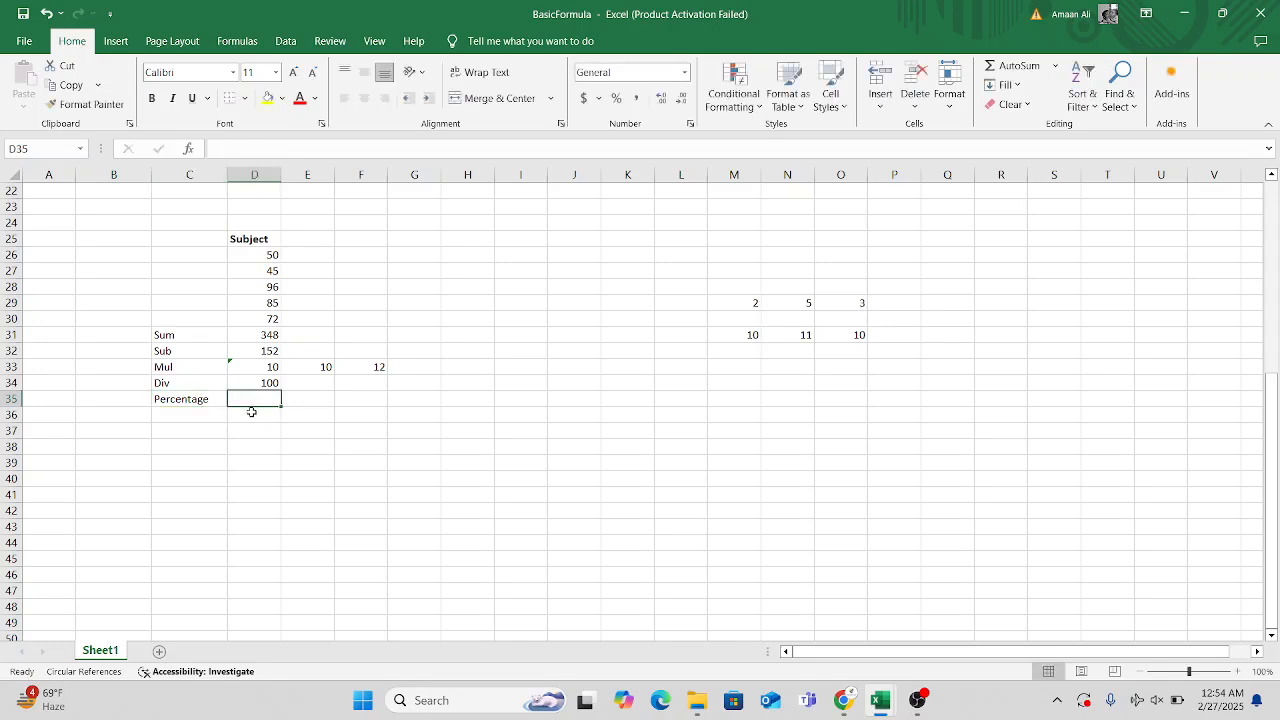
type("=")
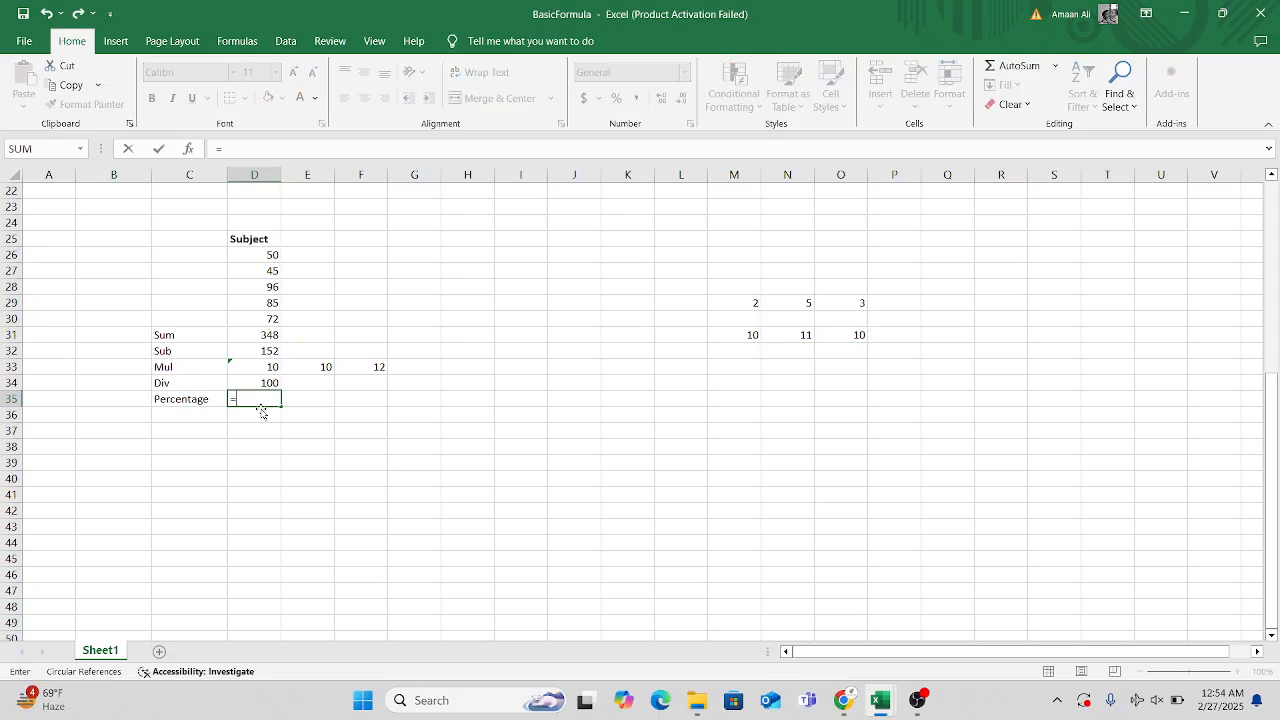
type("p")
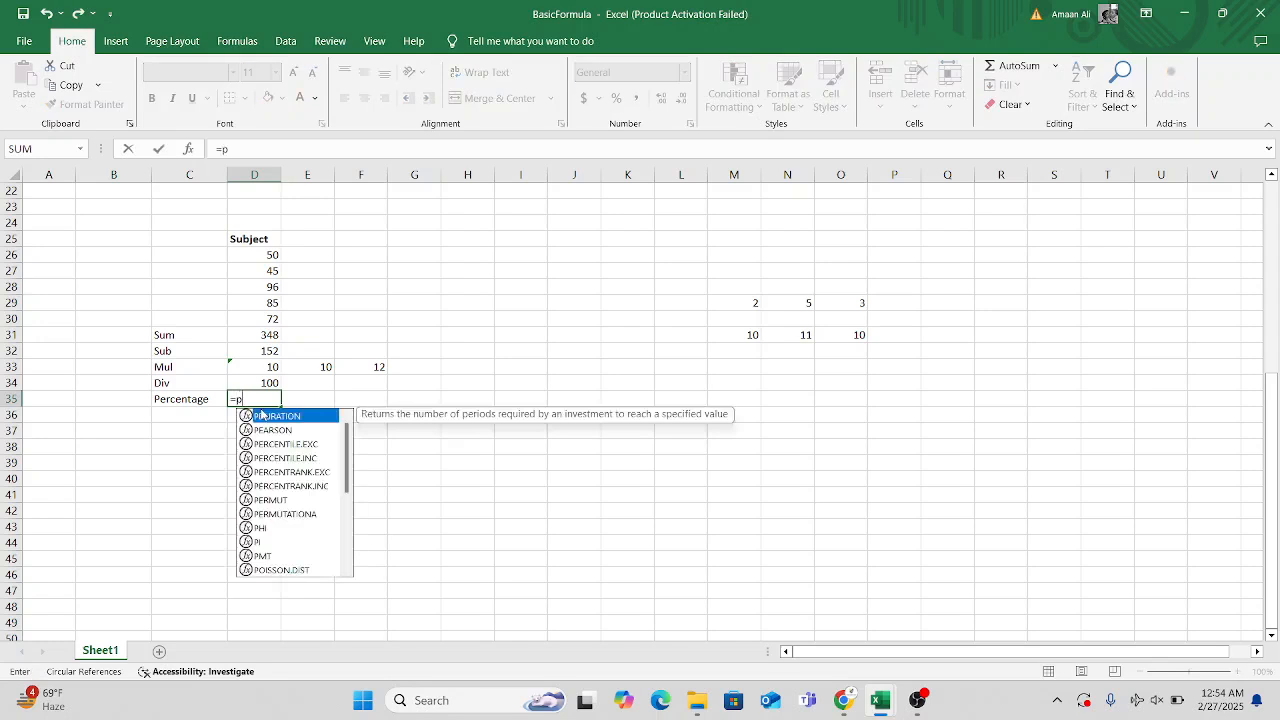
key("BackSpace")
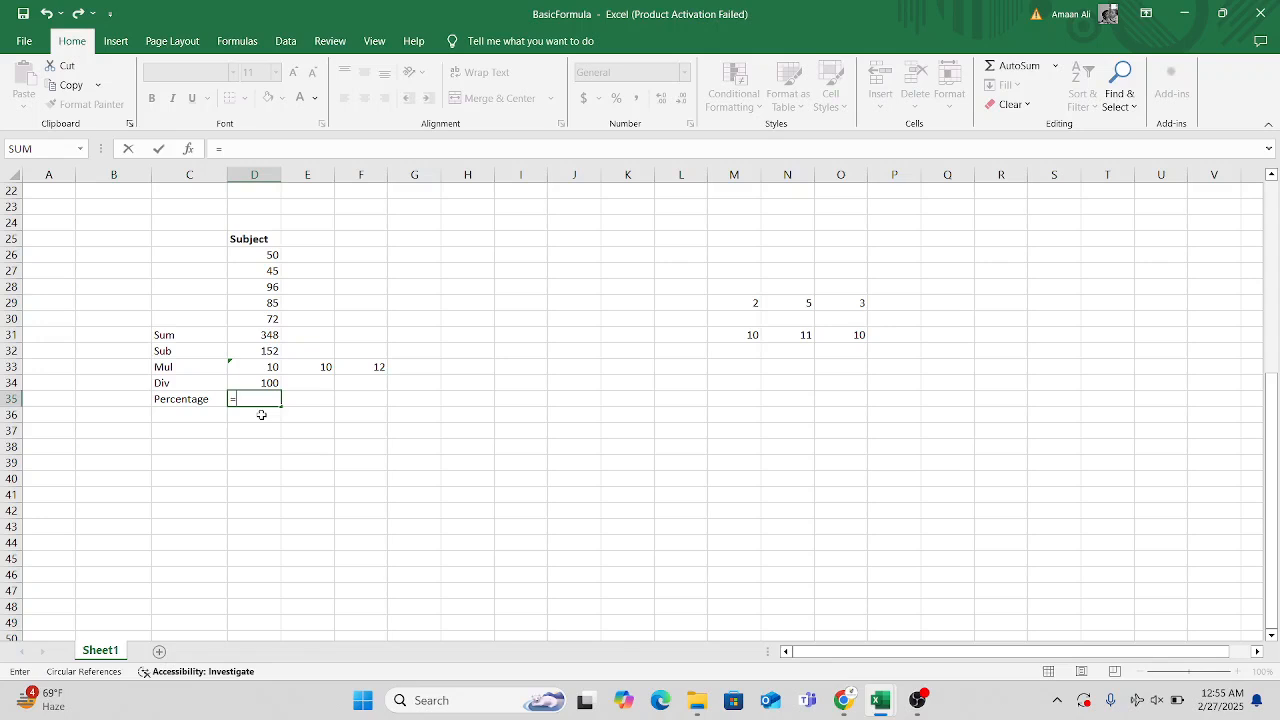
left_click(272, 336)
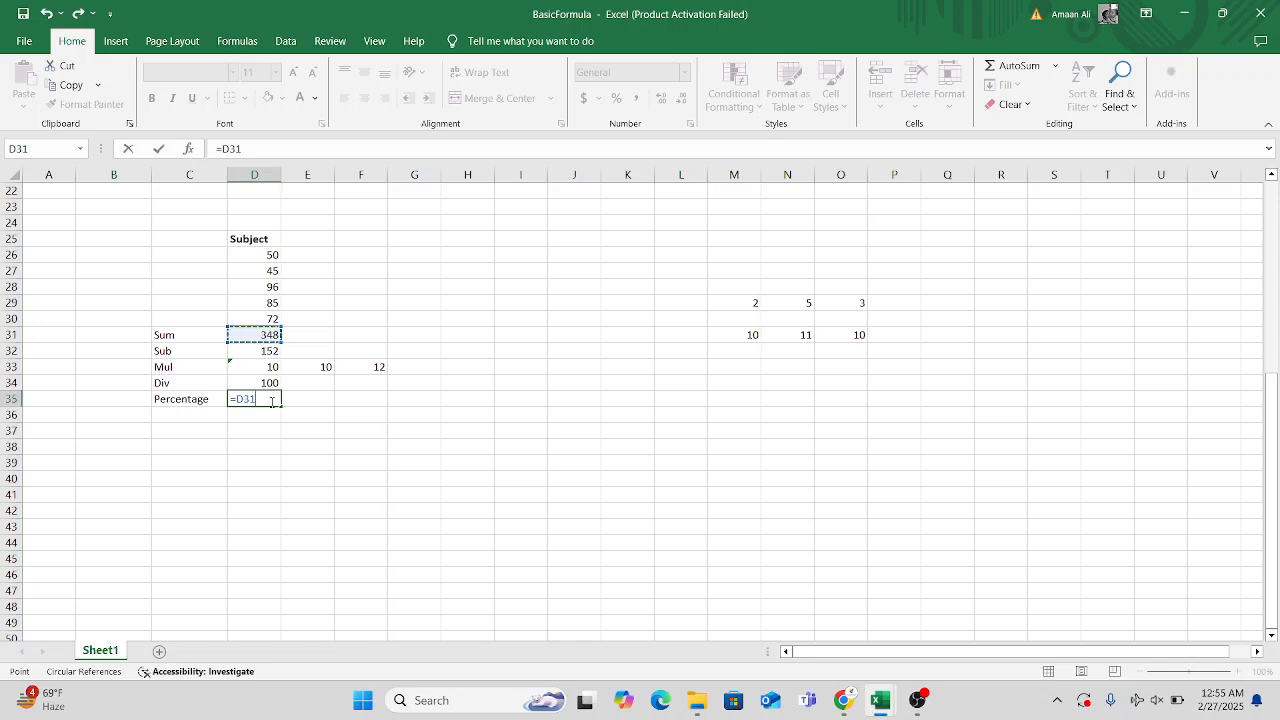
type("/500")
key("Return")
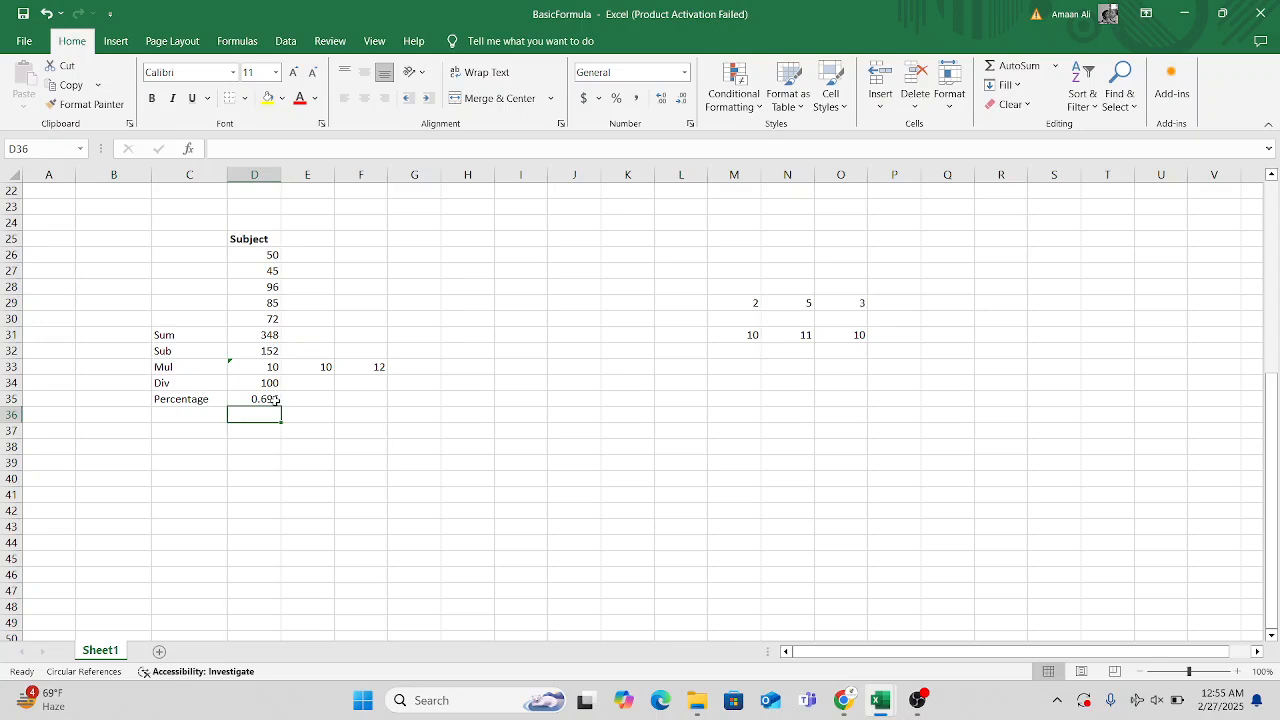
left_click(276, 400)
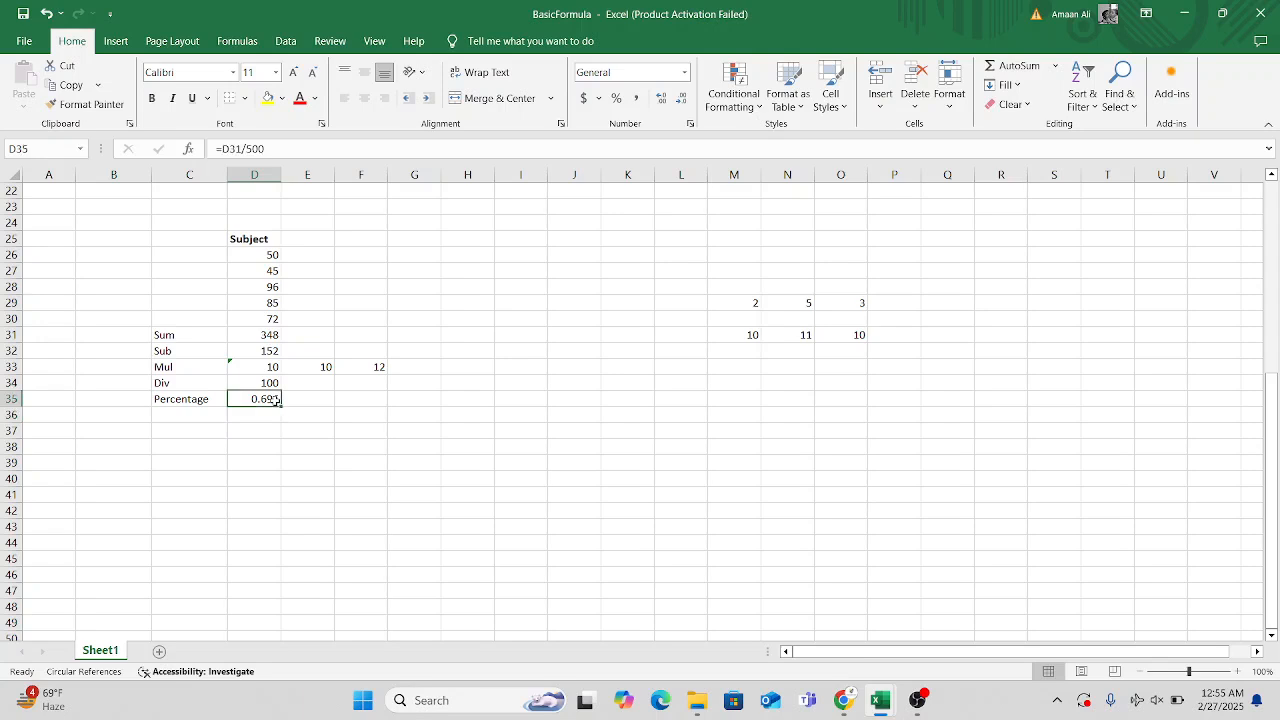
left_click(618, 99)
Check the upper example's average formula in cell D16 and add the label Ave in cell C36 below Percentage.
left_click(210, 415)
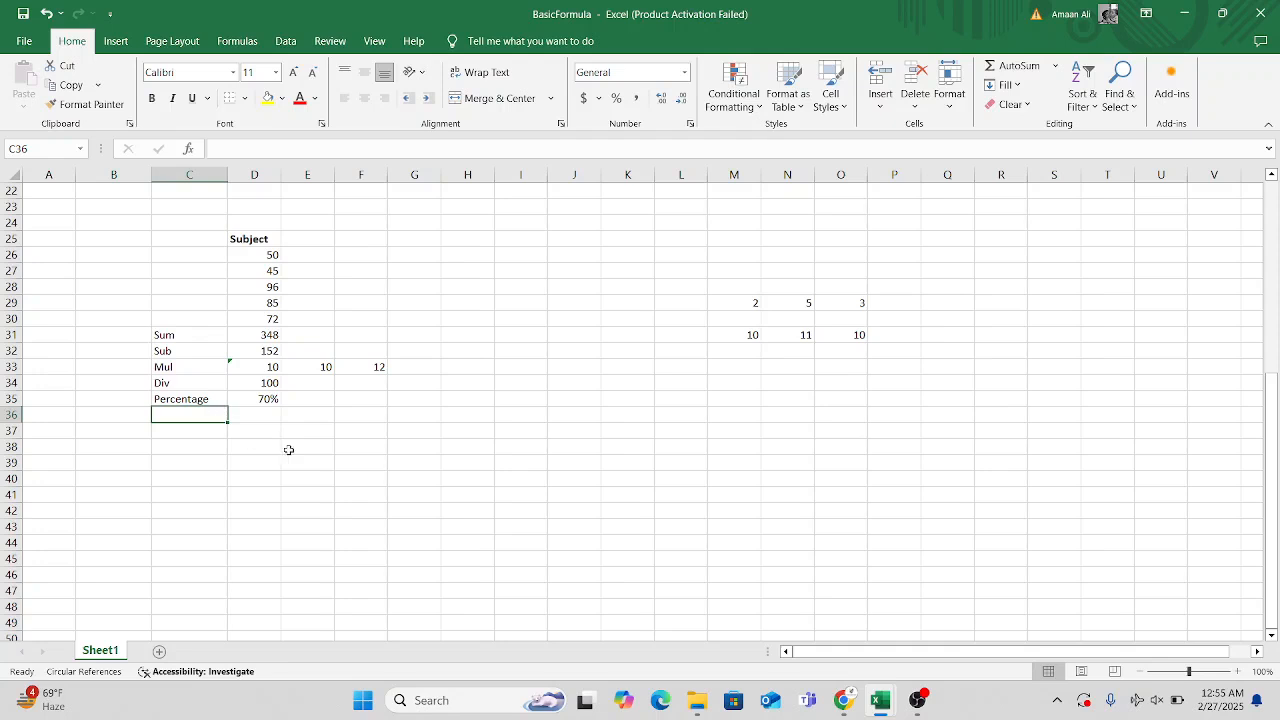
scroll(288, 450, "up", 4)
scroll(288, 450, "down", 1)
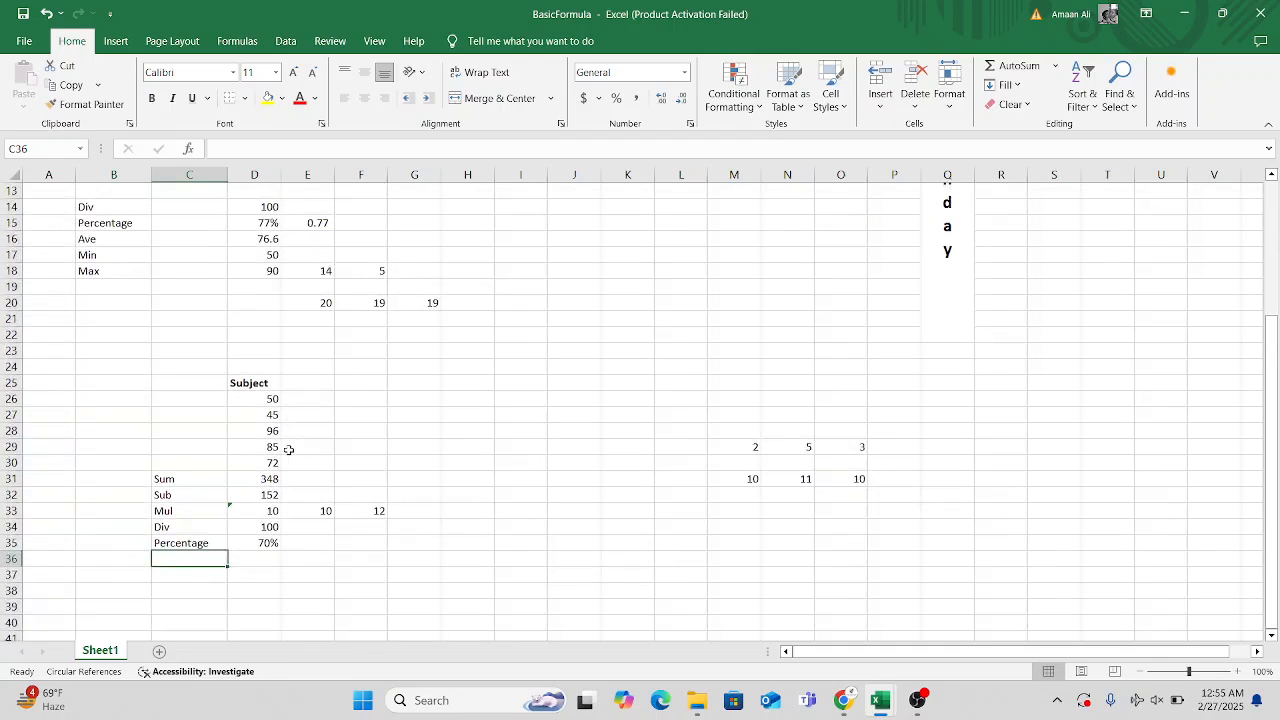
scroll(288, 450, "down", 2)
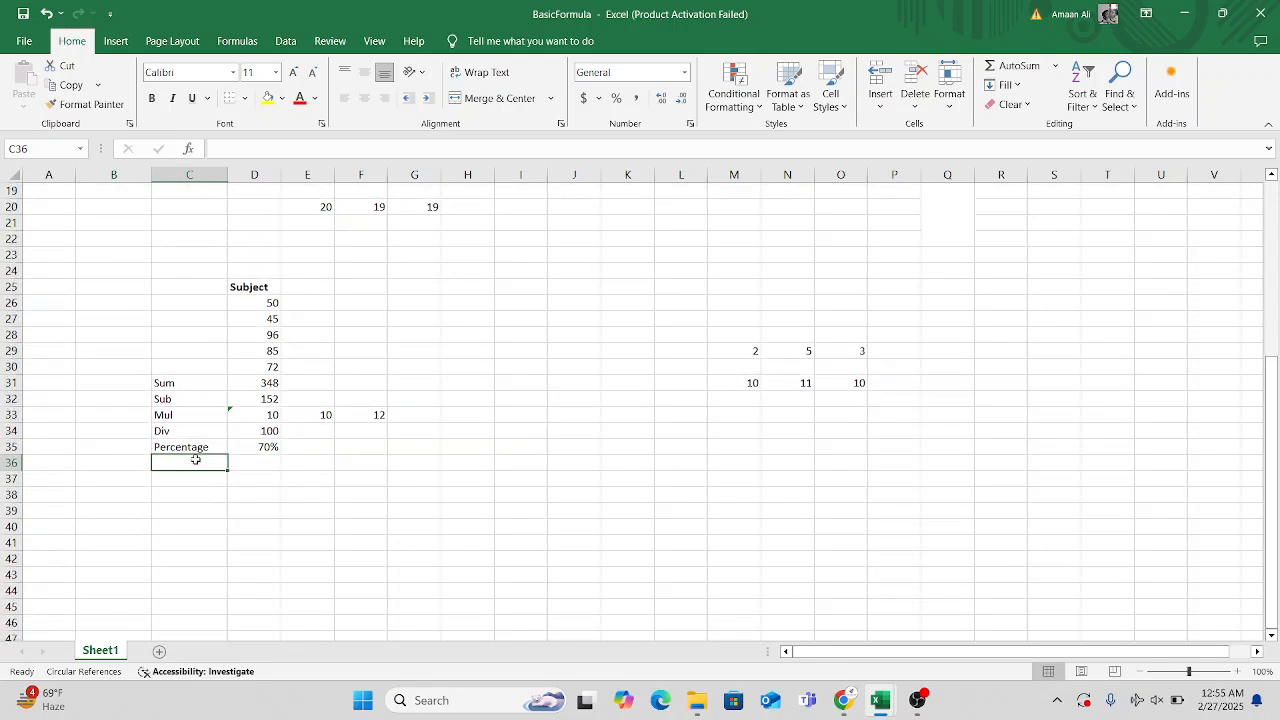
scroll(426, 546, "up", 5)
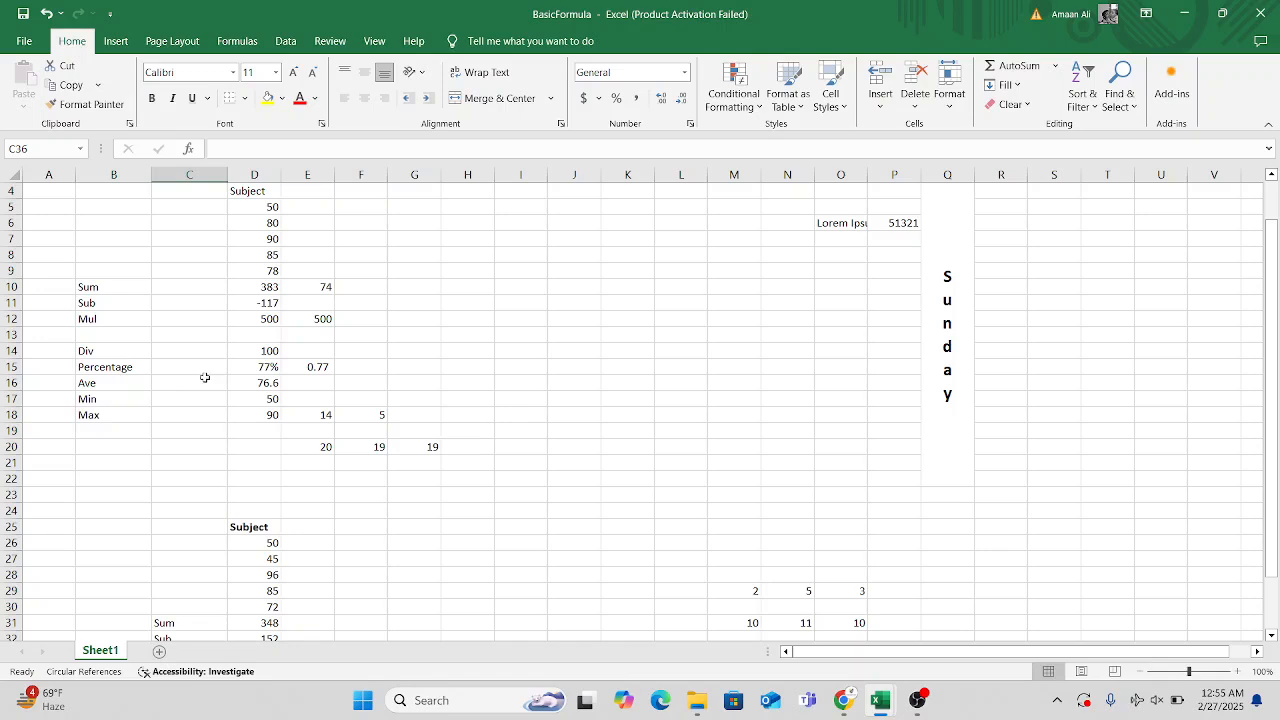
left_click(243, 382)
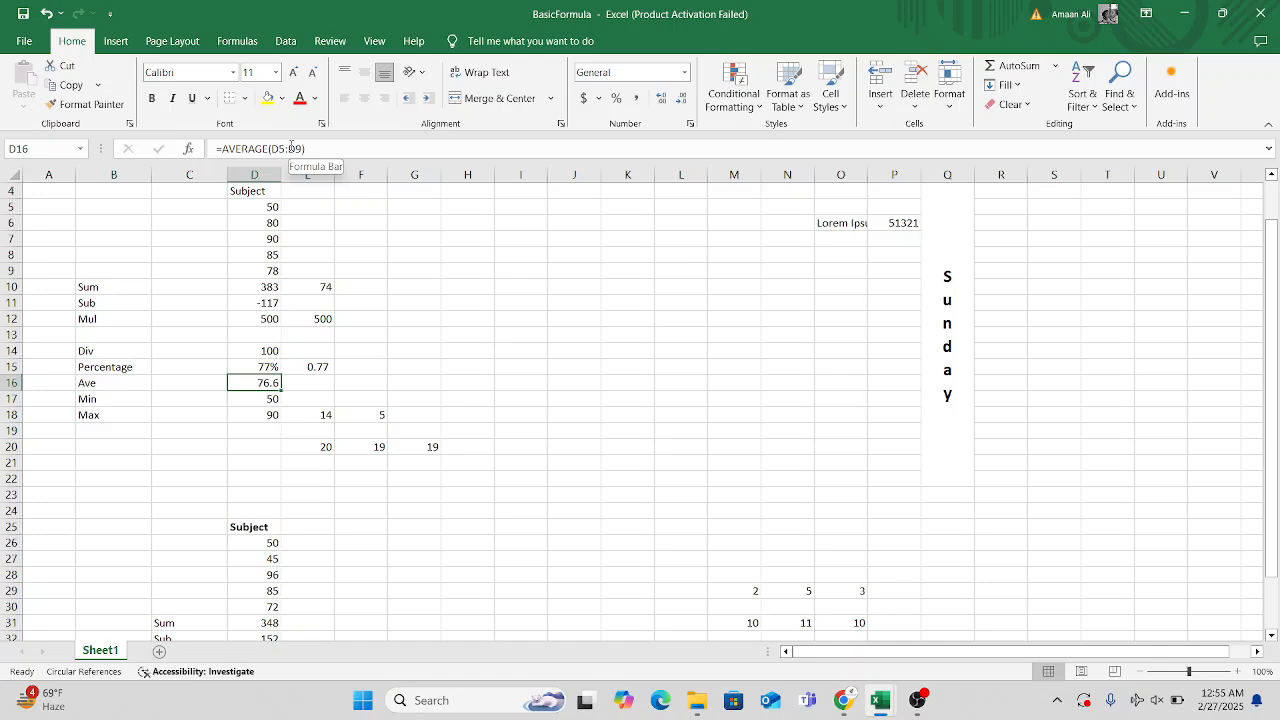
scroll(286, 423, "down", 6)
left_click(192, 412)
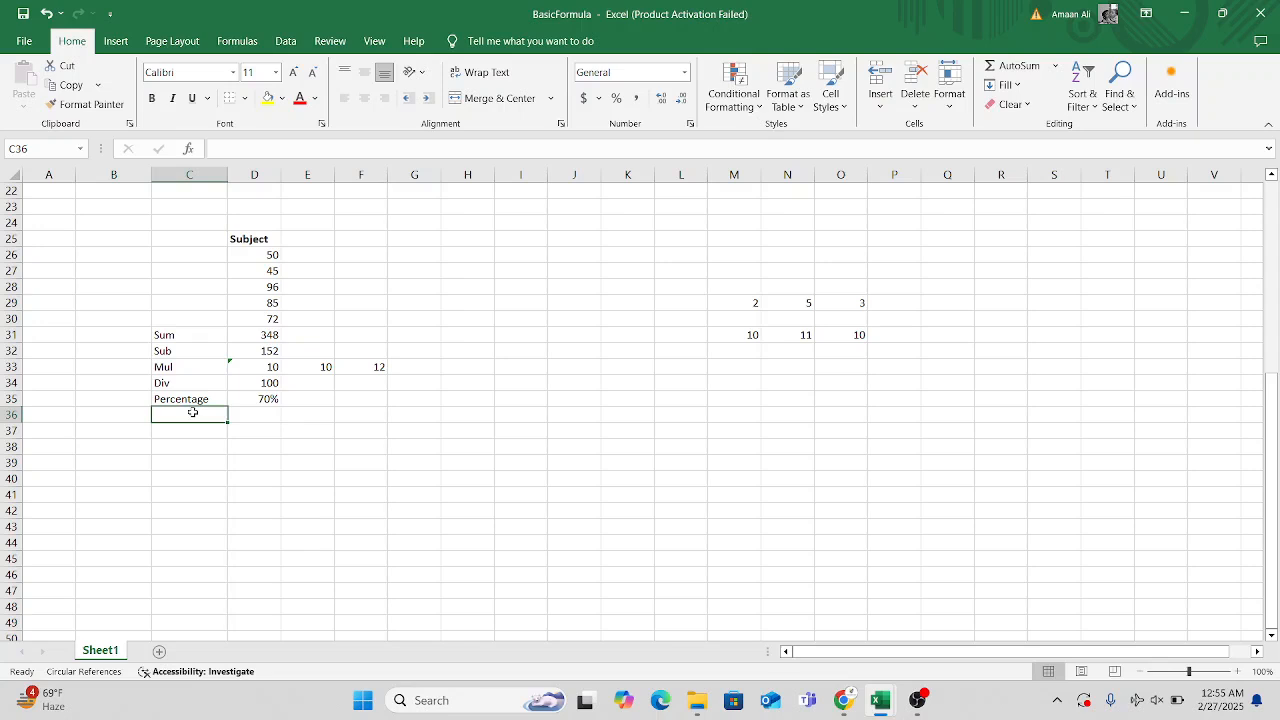
type("Ave")
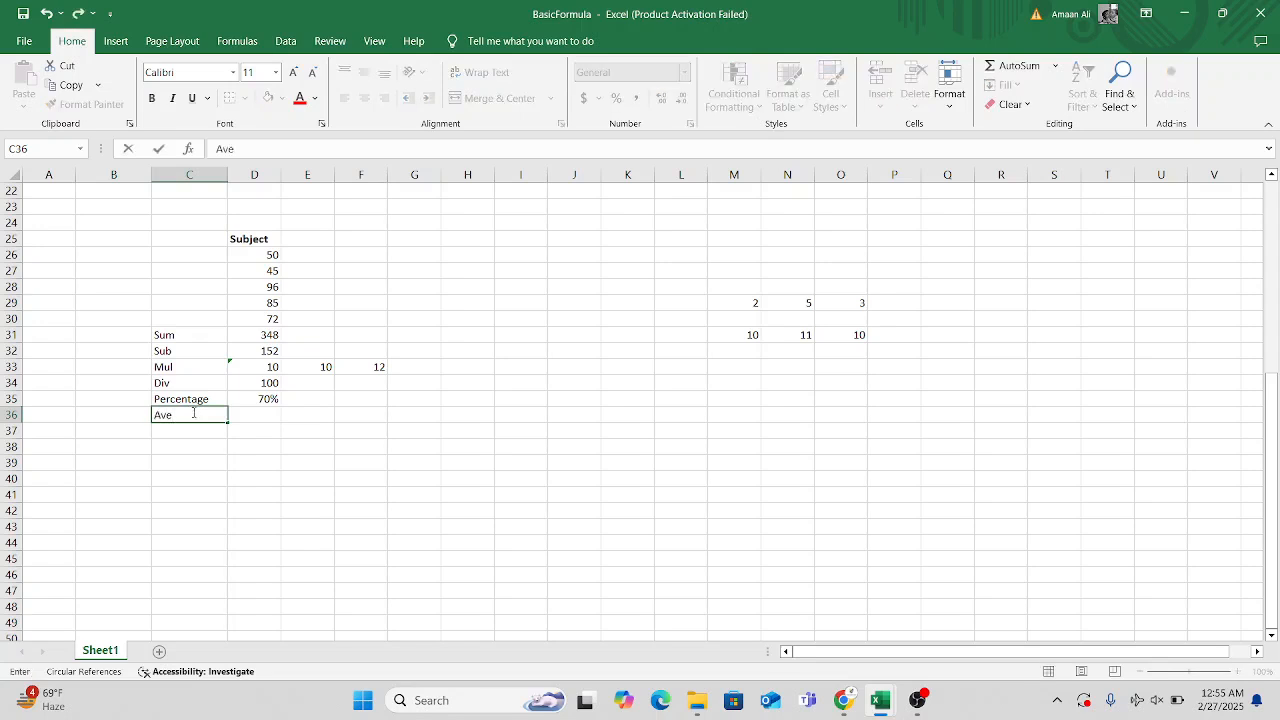
Calculate the average of the five Subject marks in cell D36 with the formula =AVERAGE(D26:D30).
left_click(267, 414)
type("=av")
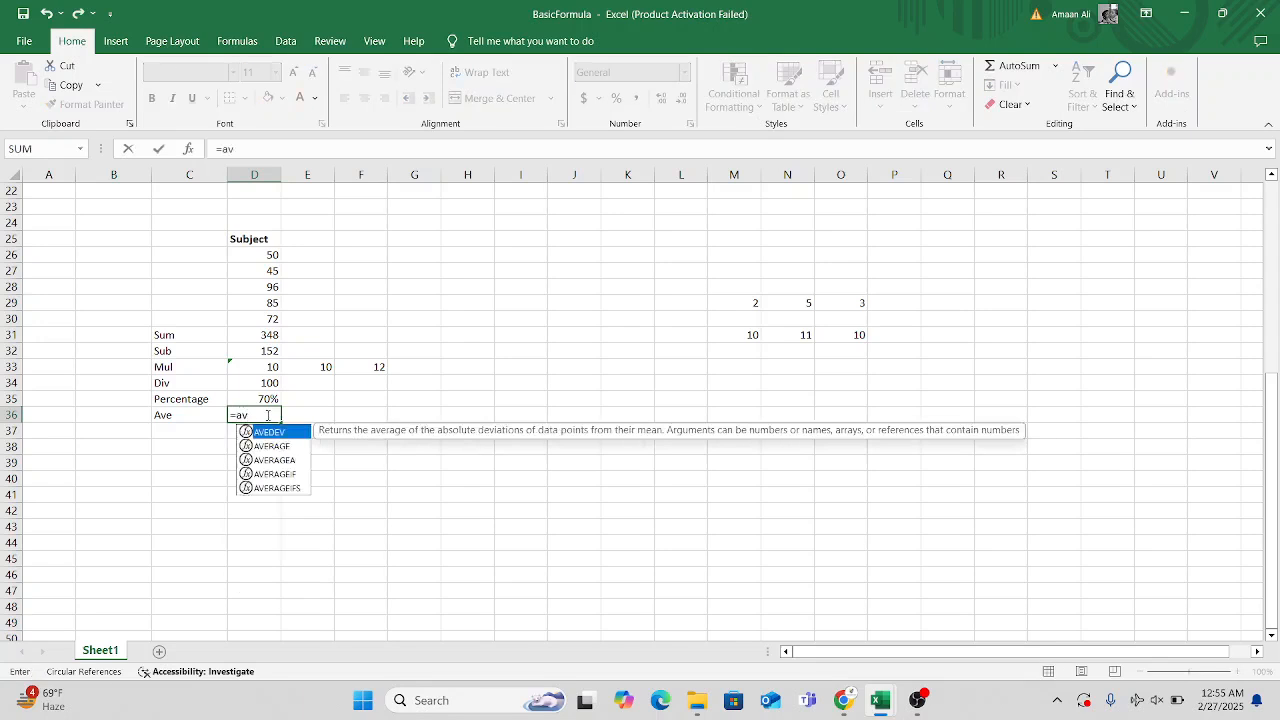
key("Down")
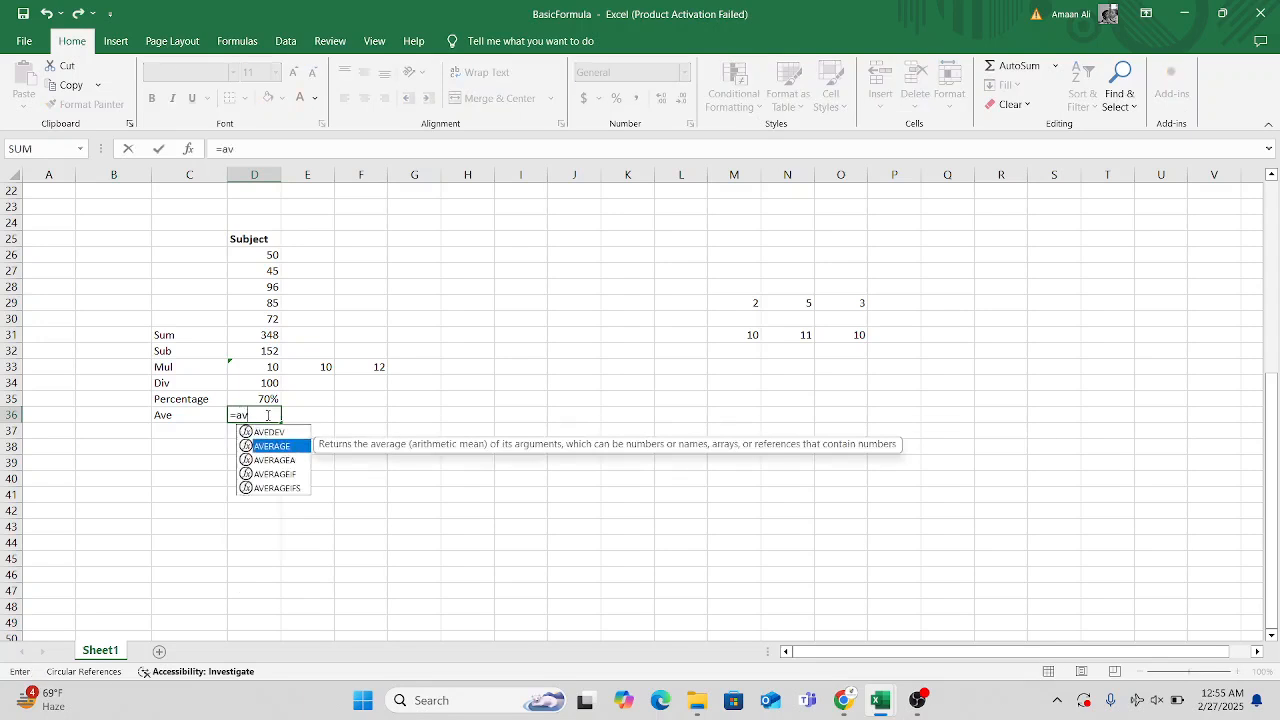
key("Tab")
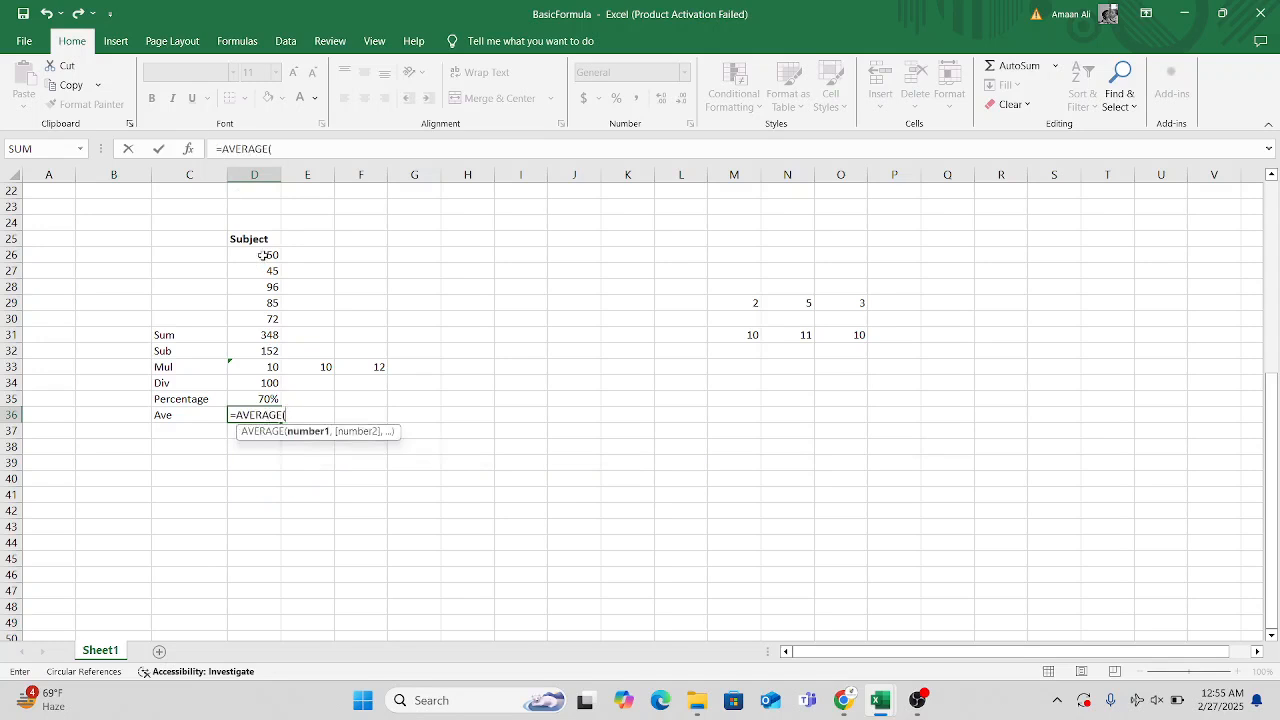
left_click_drag(263, 254, 265, 320)
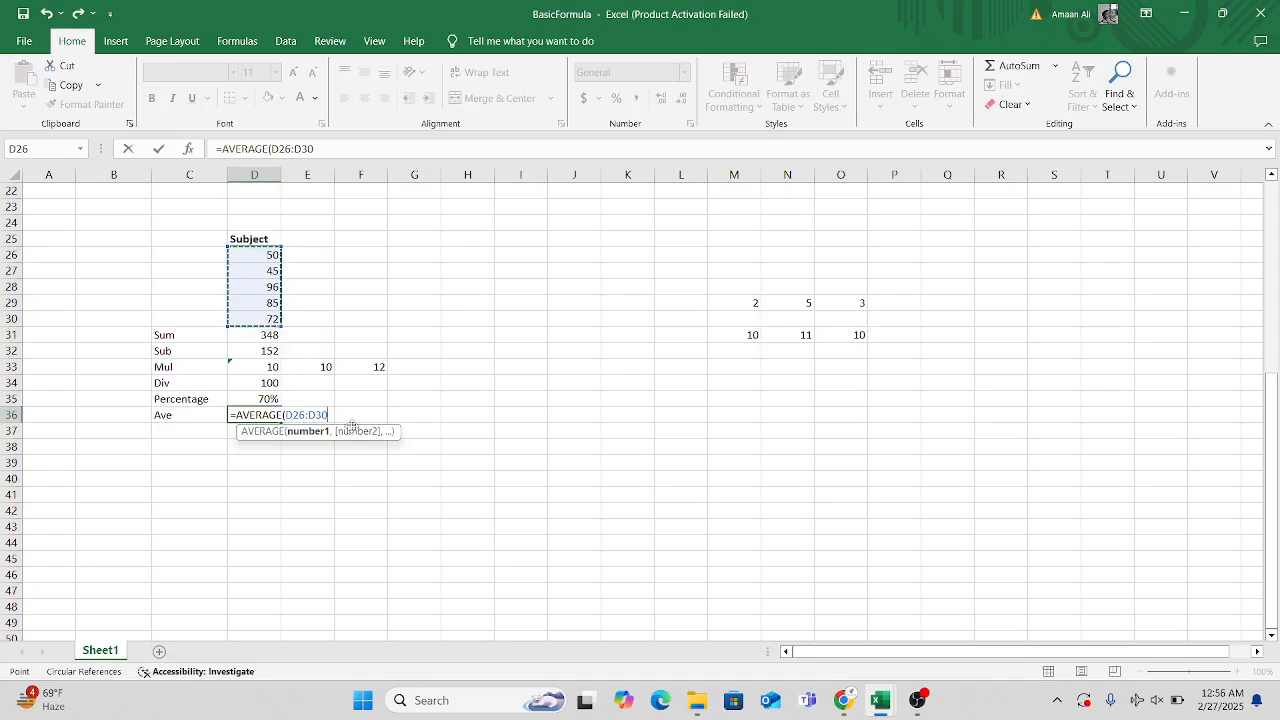
key("Return")
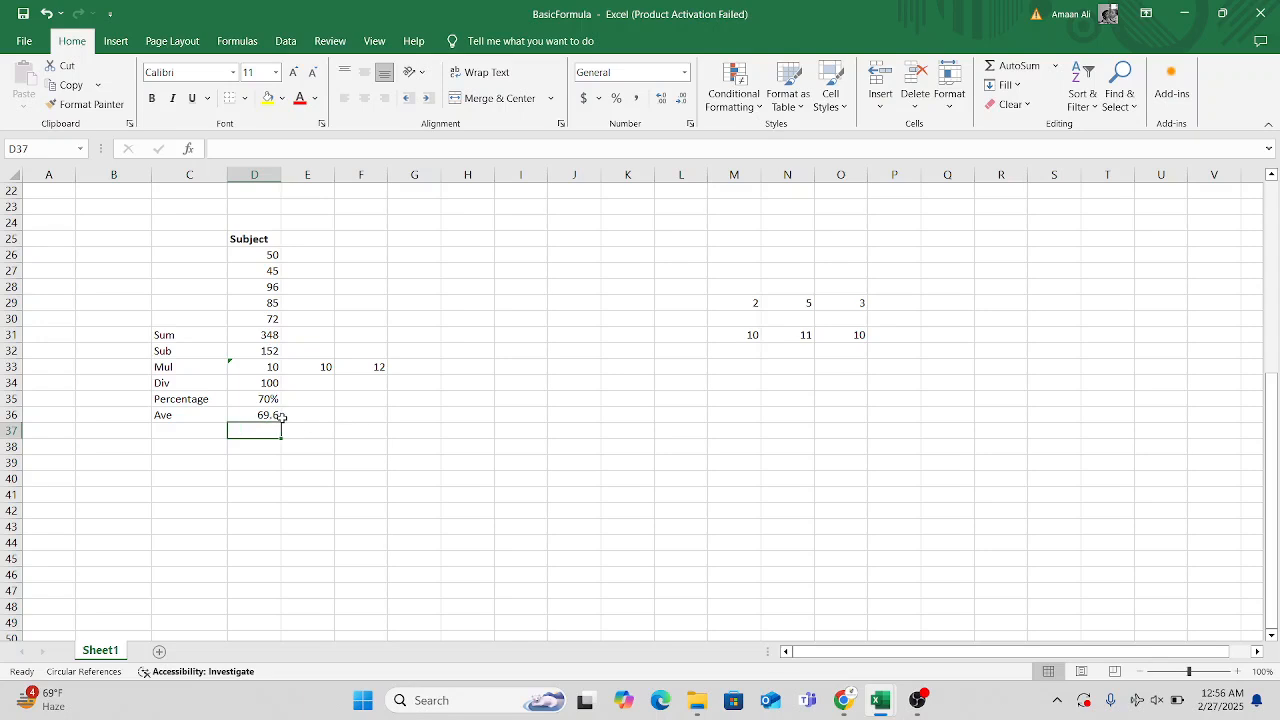
left_click(276, 414)
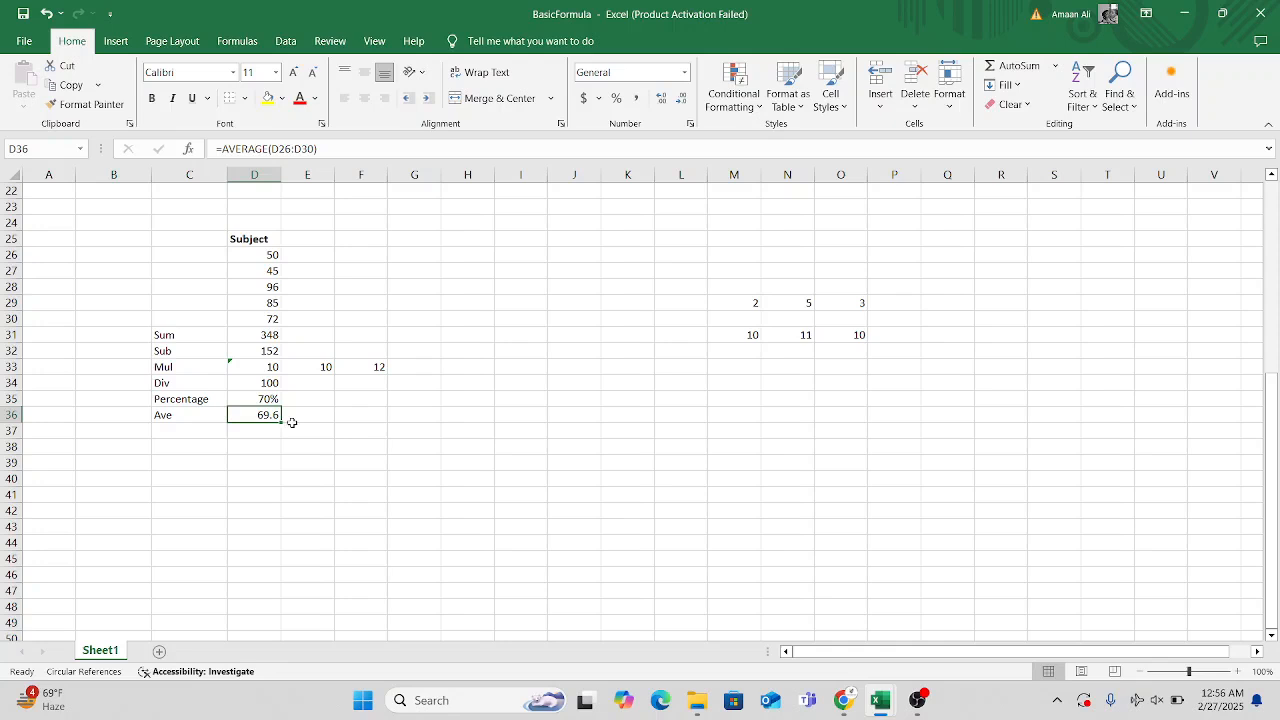
Check the upper example's list for the entry that follows Ave, and select cell C37 for its label.
scroll(306, 463, "up", 4)
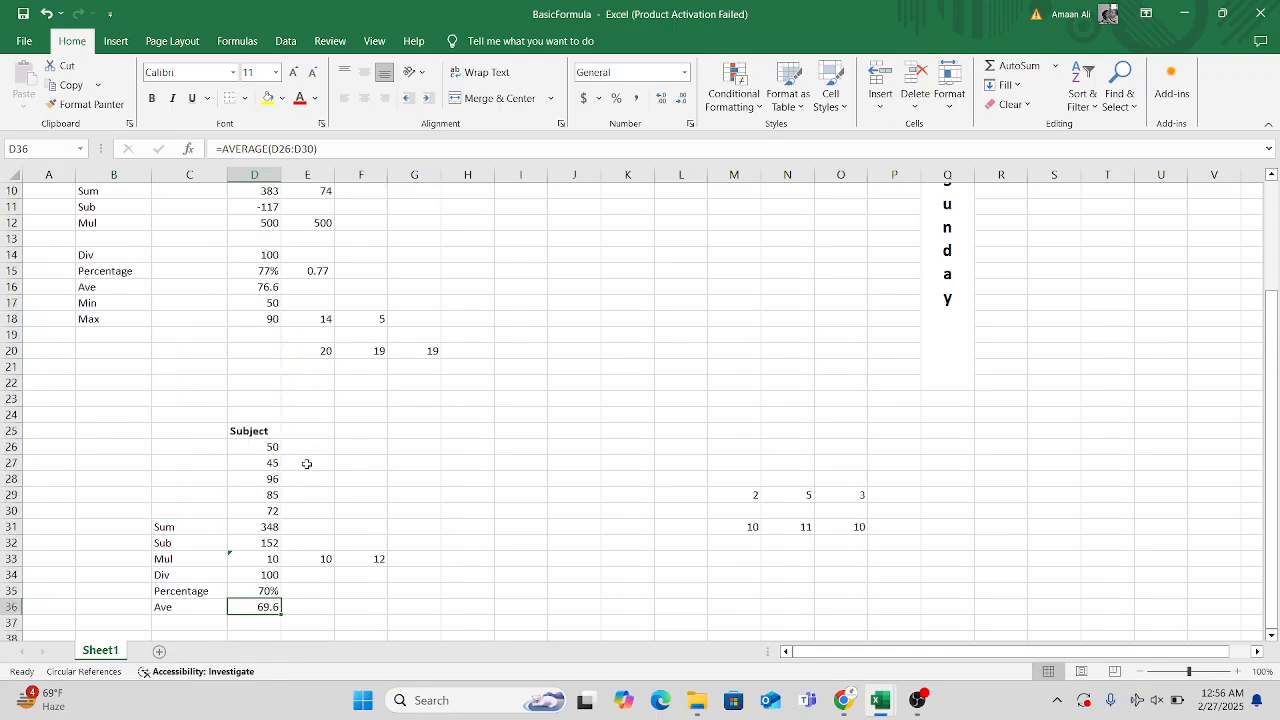
scroll(307, 464, "down", 1)
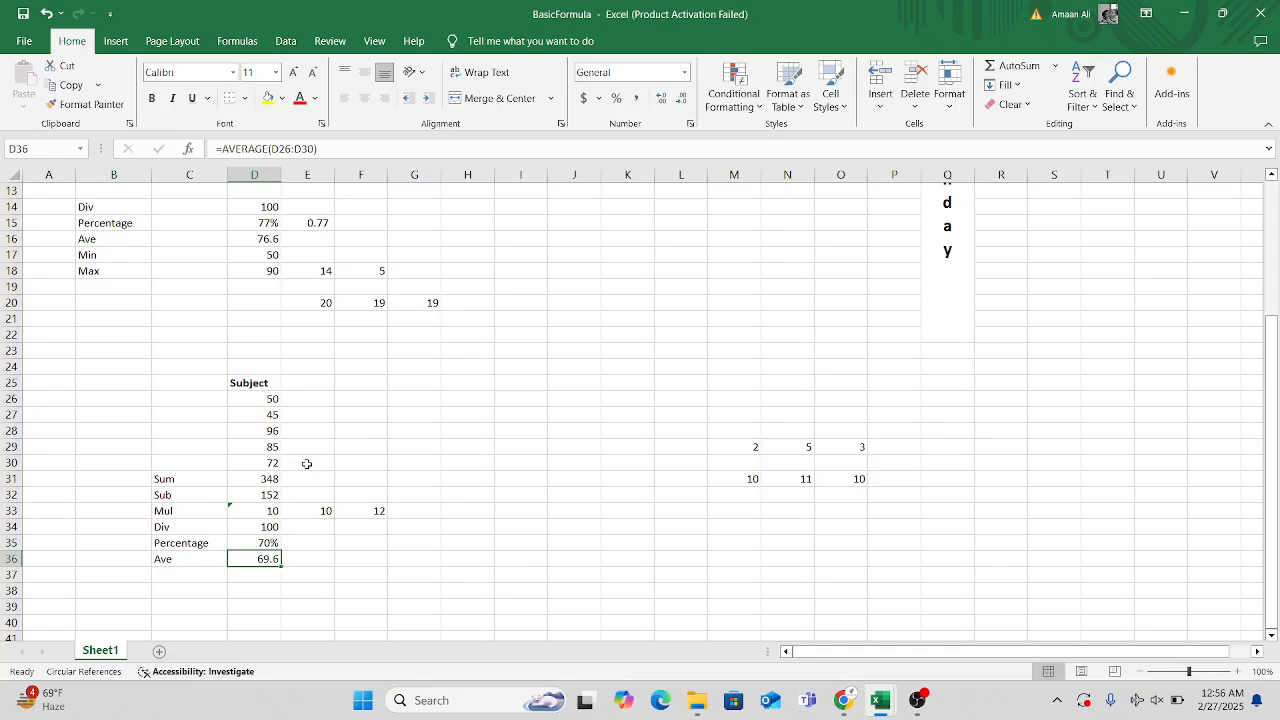
scroll(214, 449, "down", 2)
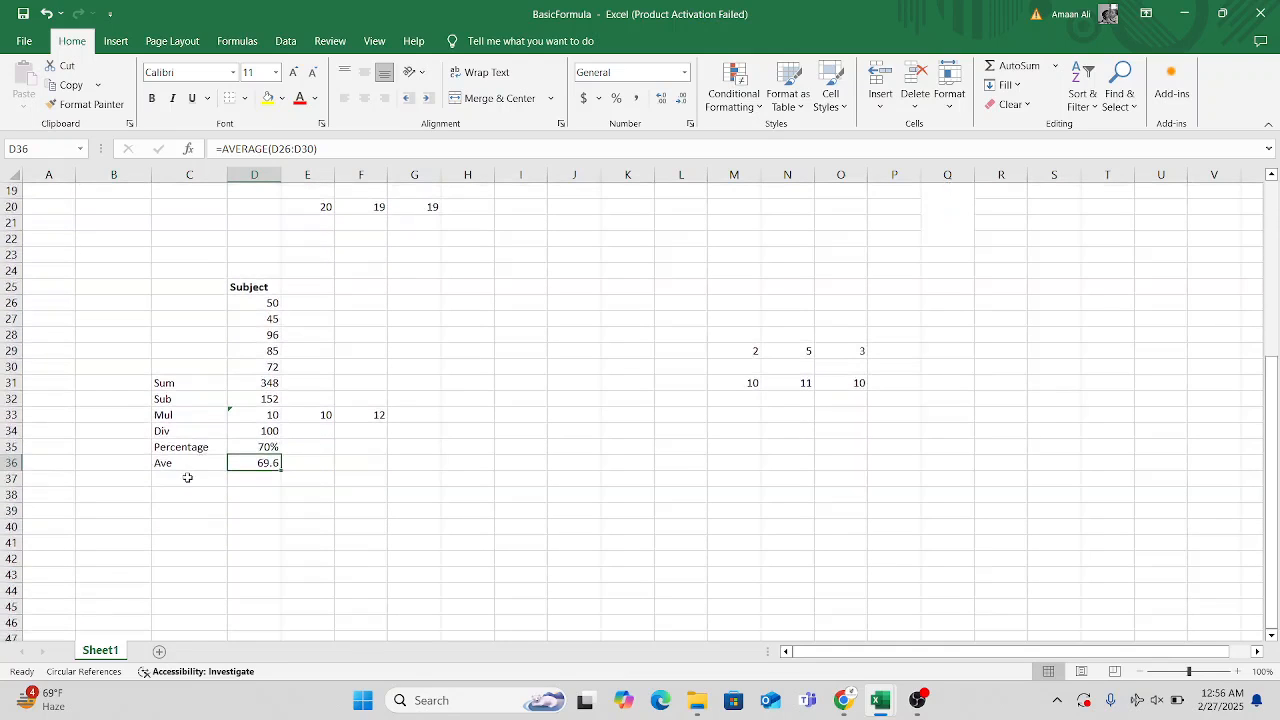
left_click(187, 478)
type("=")
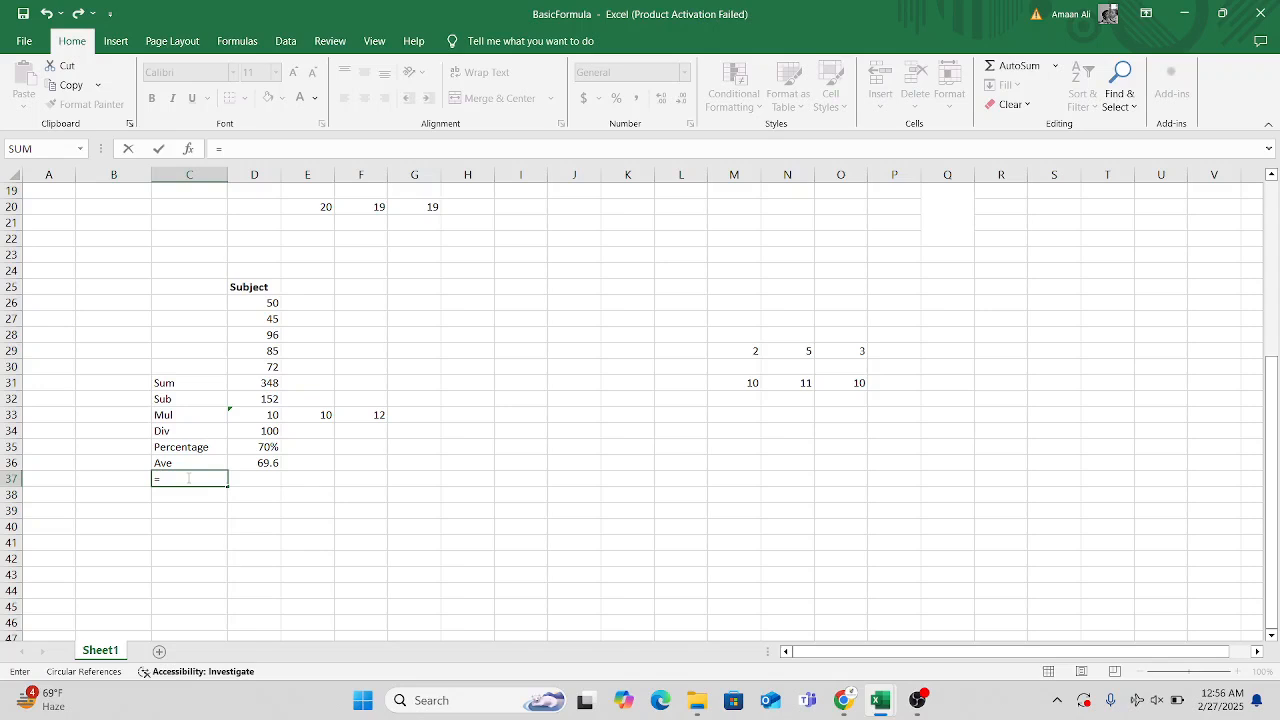
type("mi")
key("Down")
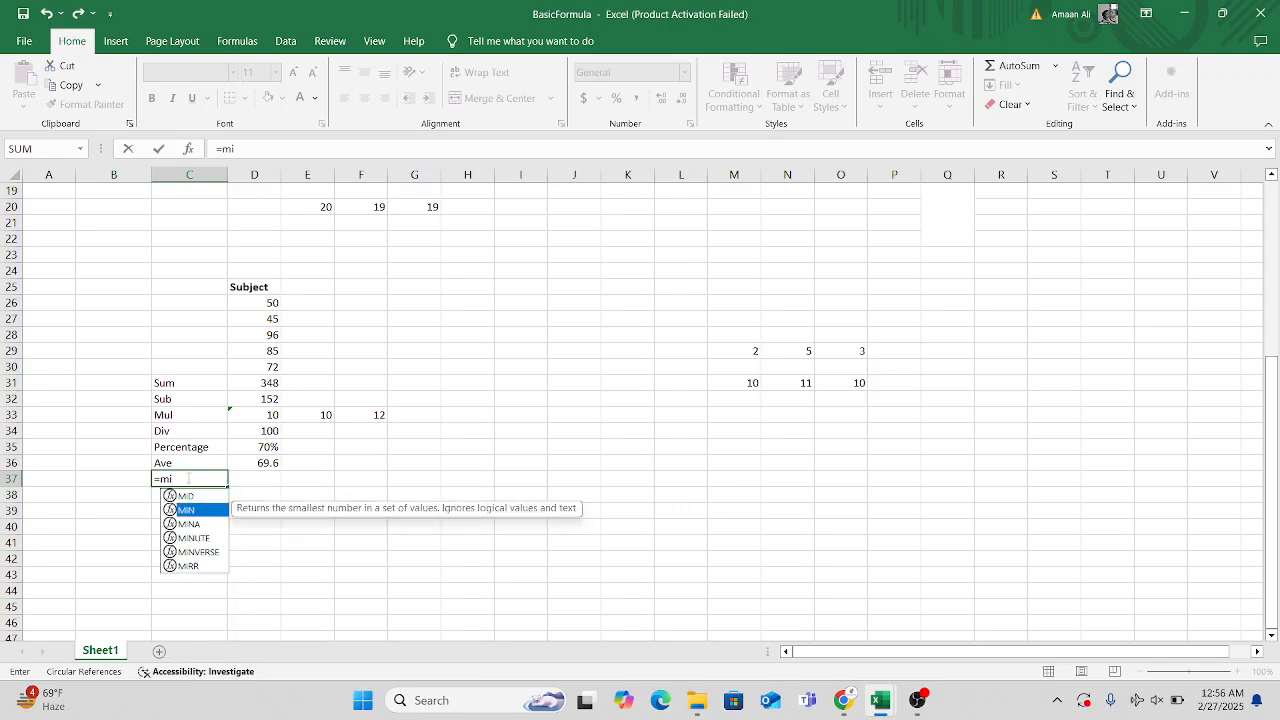
key("BackSpace")
key("BackSpace")
key("BackSpace")
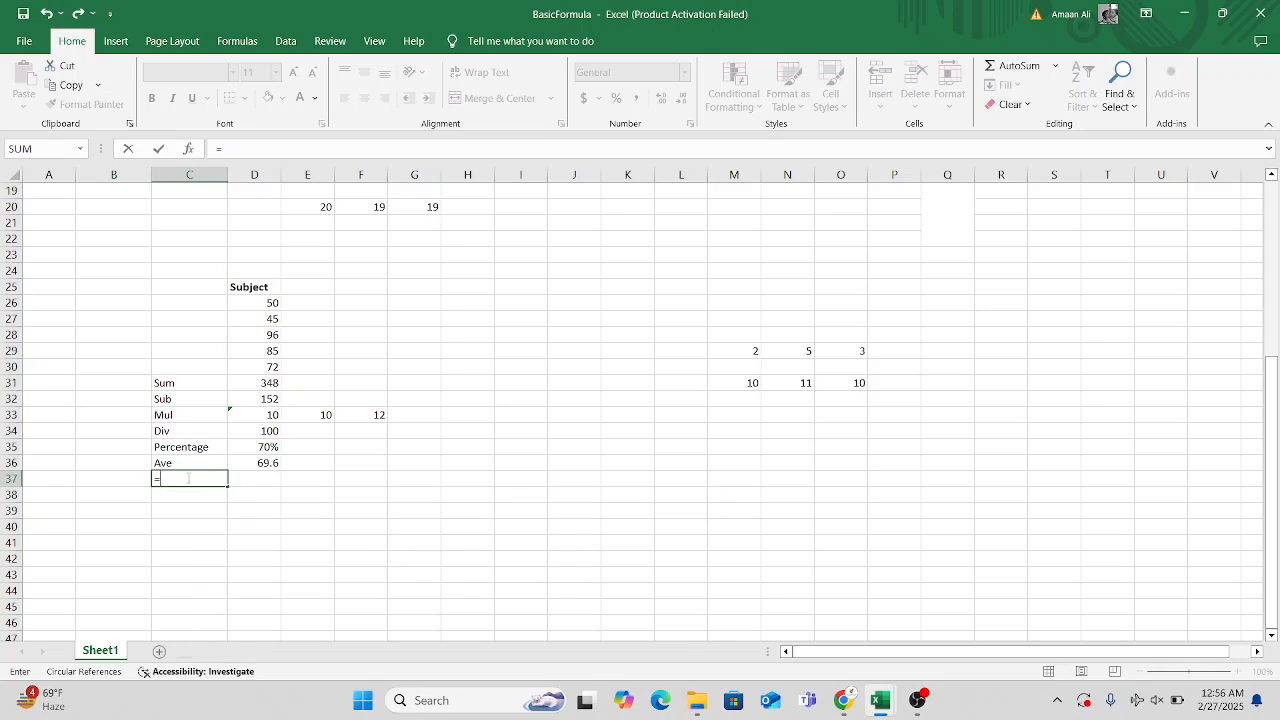
Add the label Min in cell C37 and find the lowest Subject mark in cell D37 with =MIN(D26:D30).
type("Min")
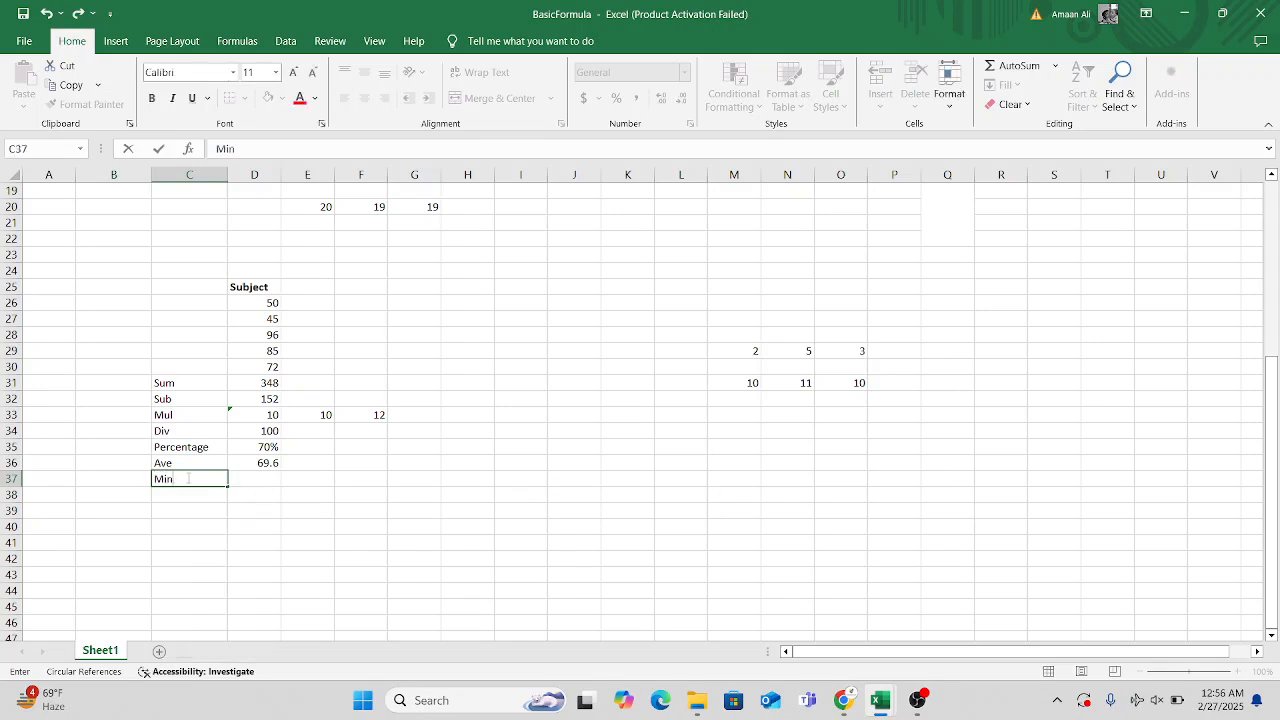
left_click(259, 474)
type("=min")
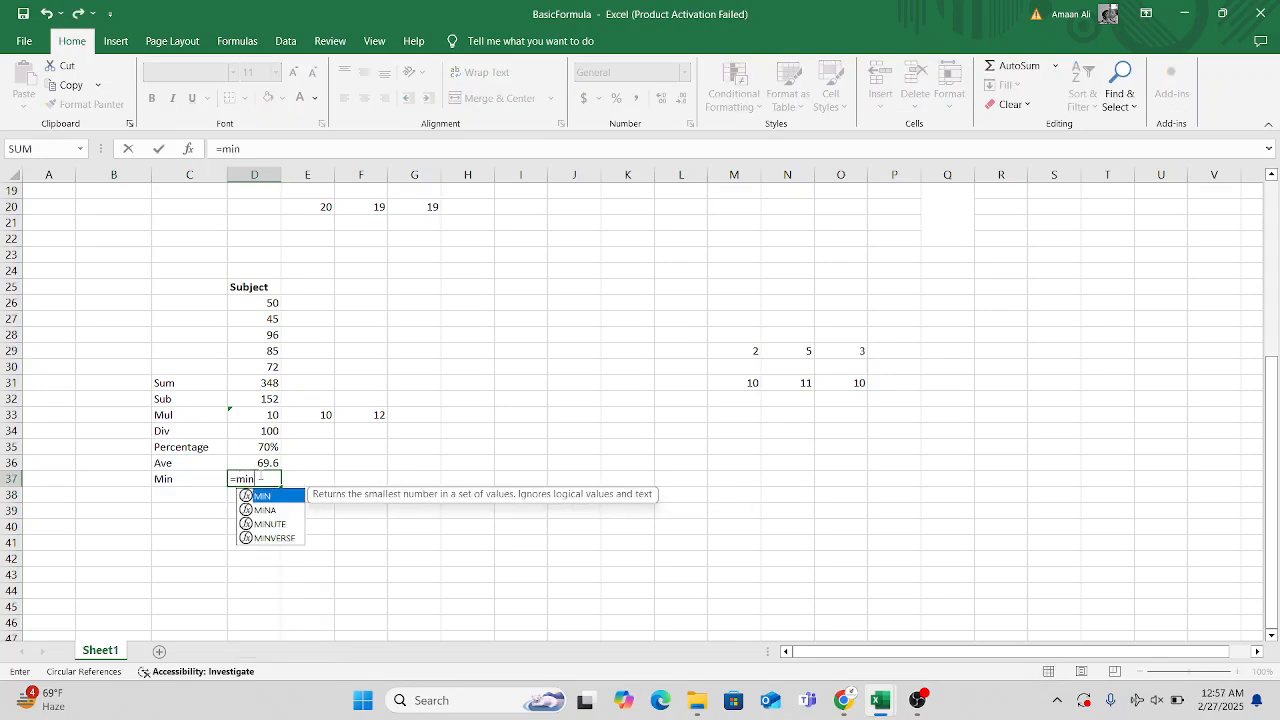
key("Tab")
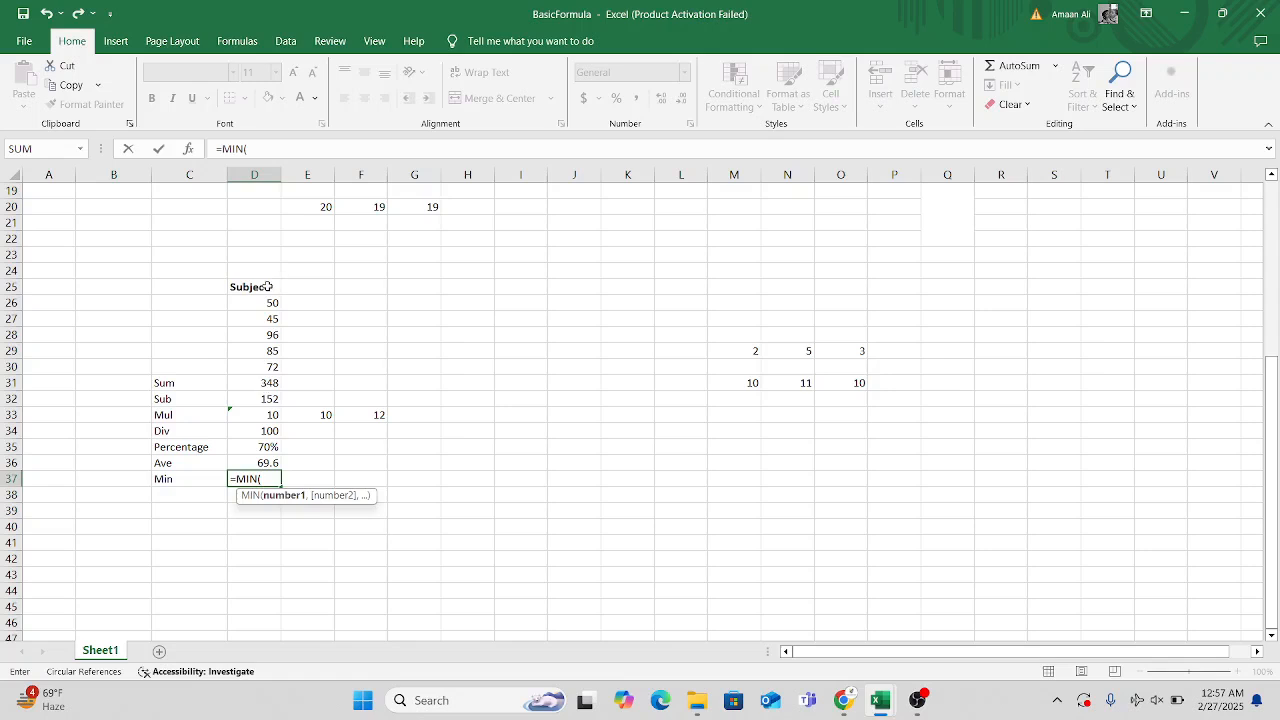
left_click_drag(261, 300, 262, 368)
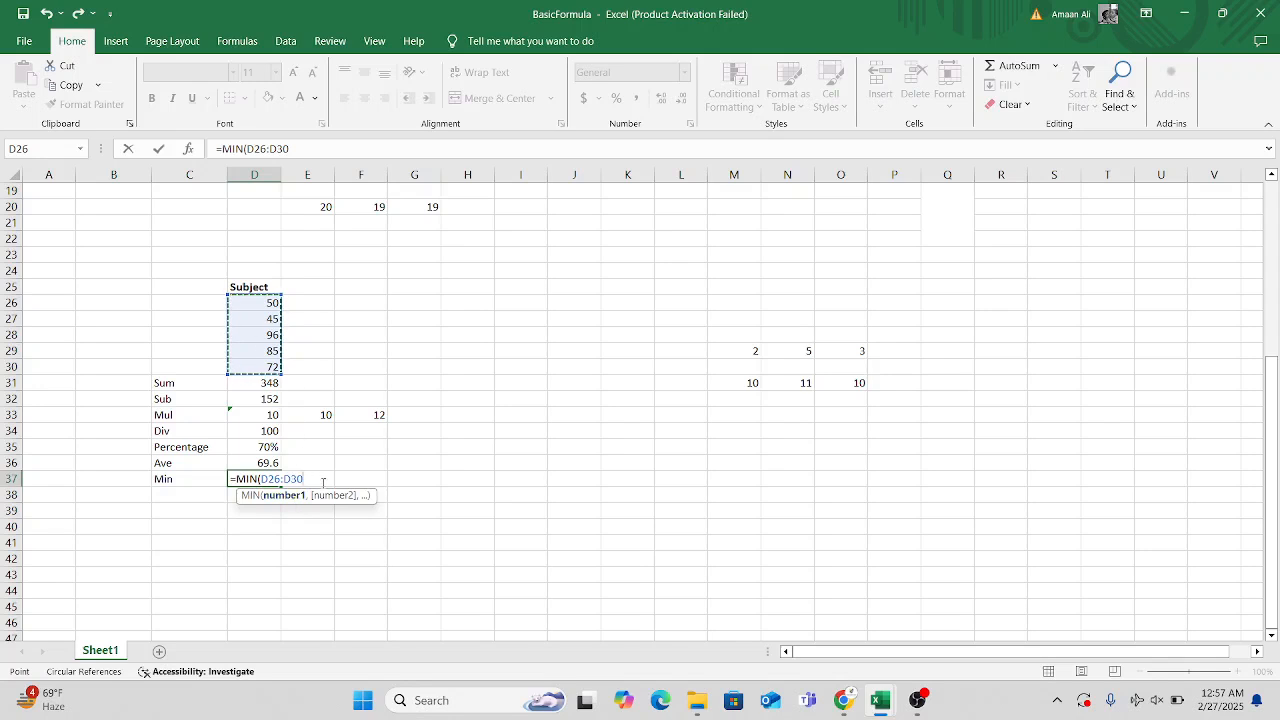
key("Return")
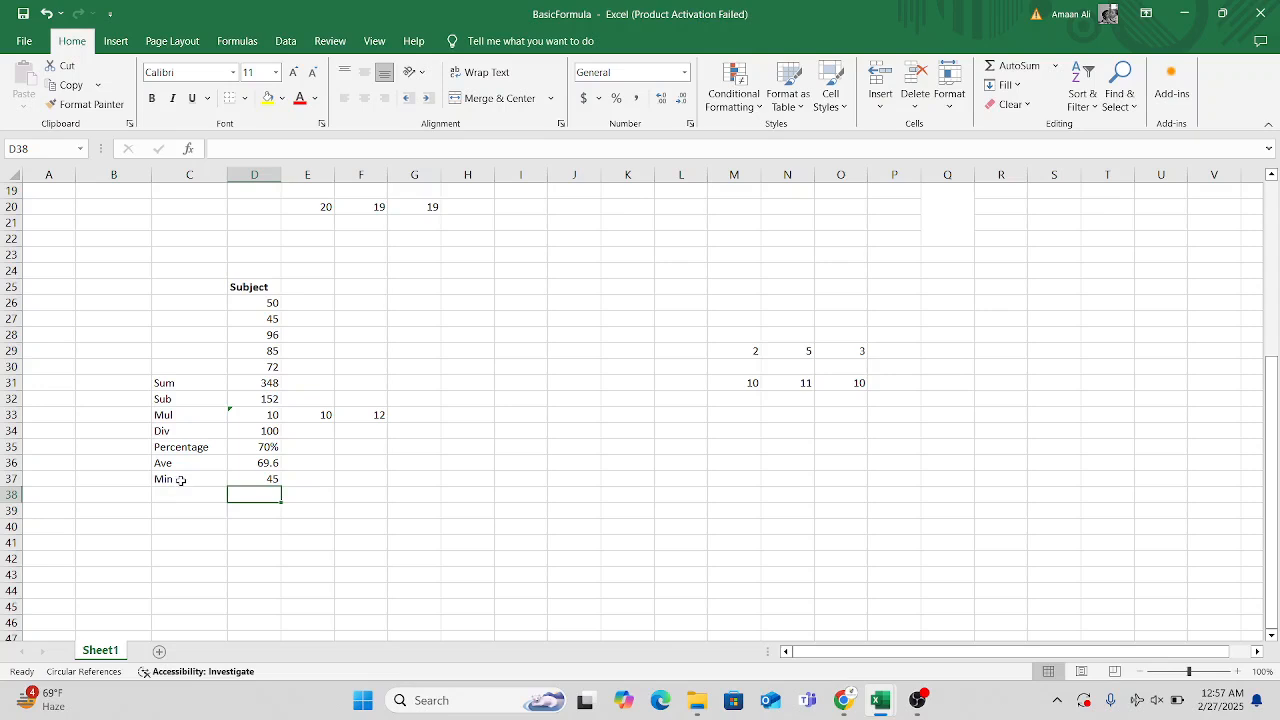
left_click(247, 481)
left_click(277, 318)
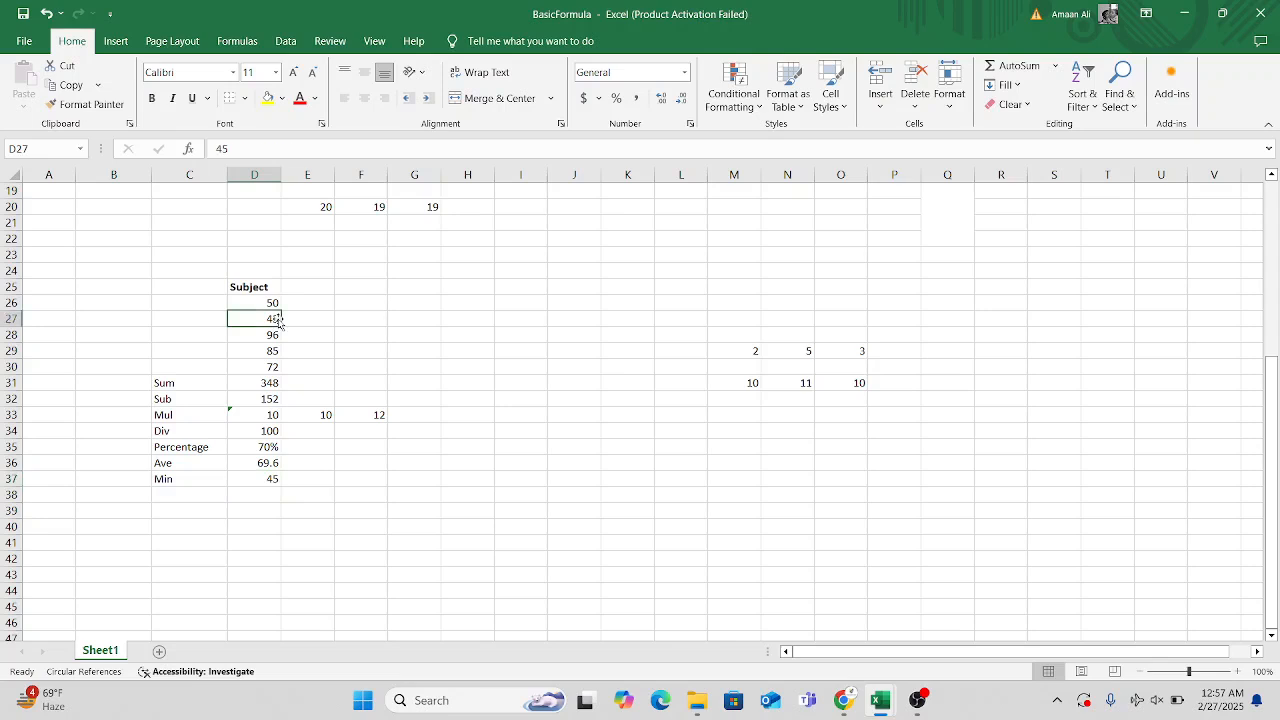
Add the label Max in cell C38 and find the highest Subject mark in cell D38 with =MAX(D26:D30).
left_click(188, 497)
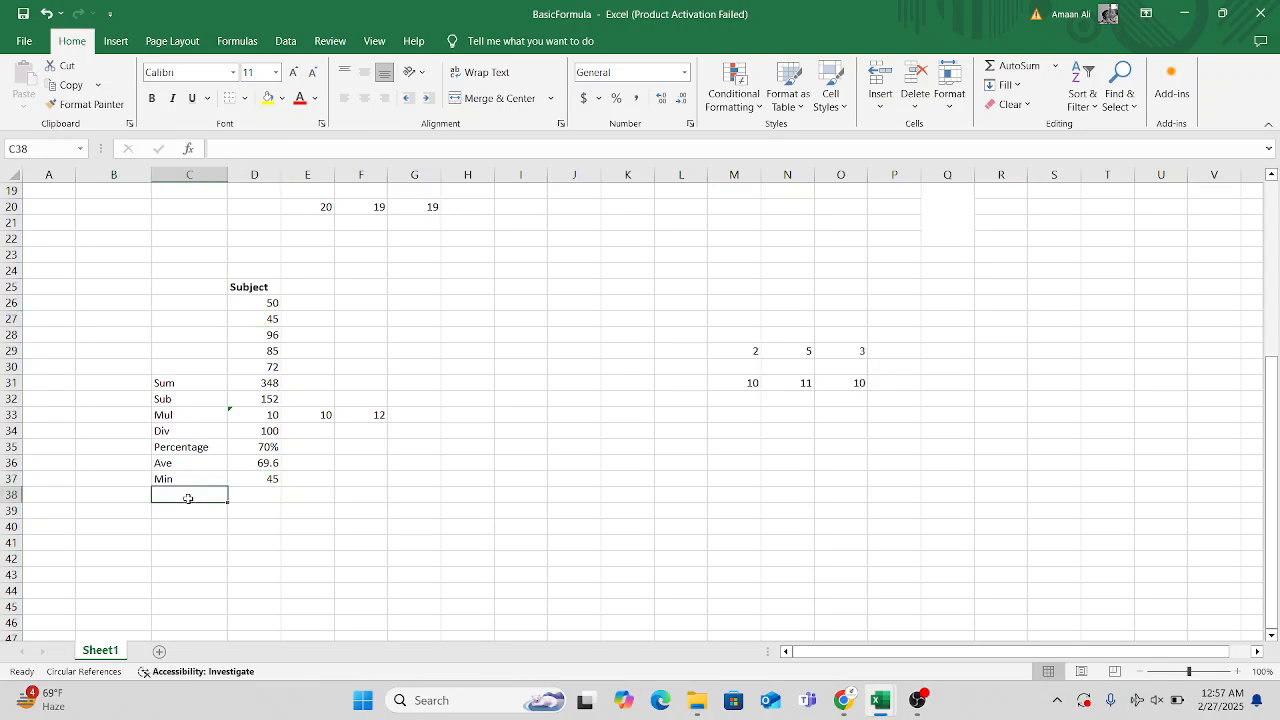
type("Max")
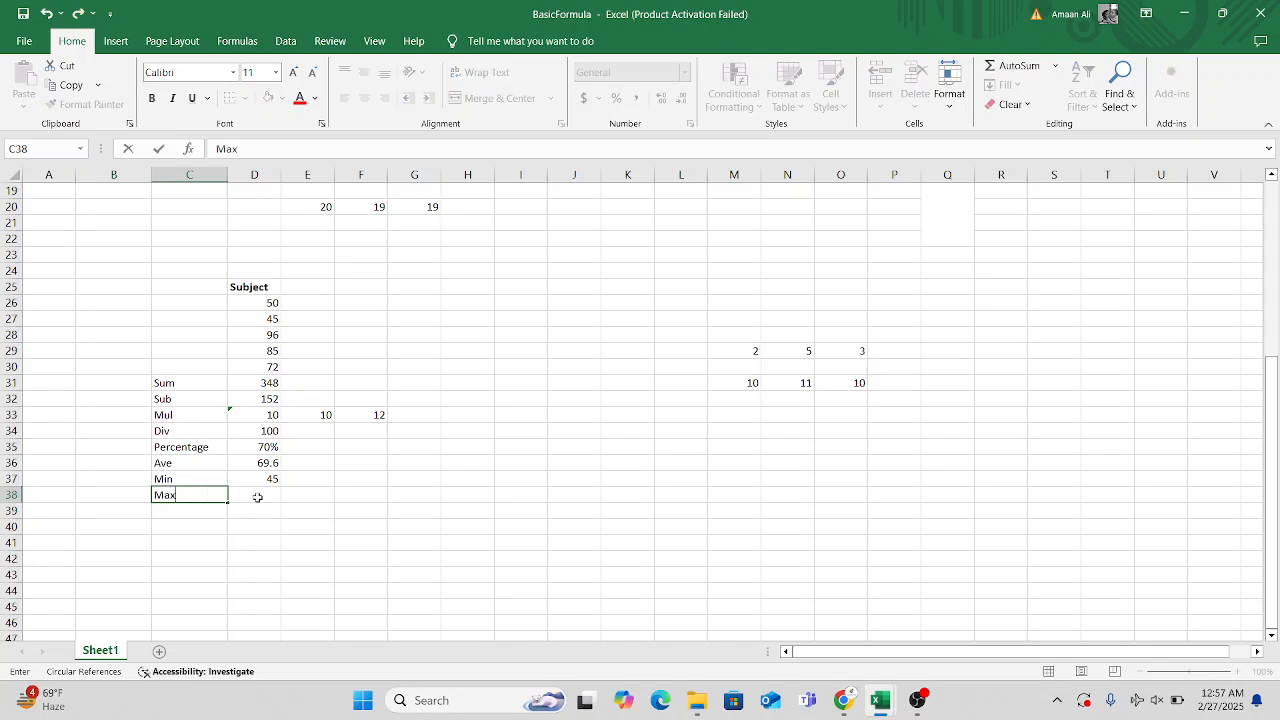
left_click(257, 497)
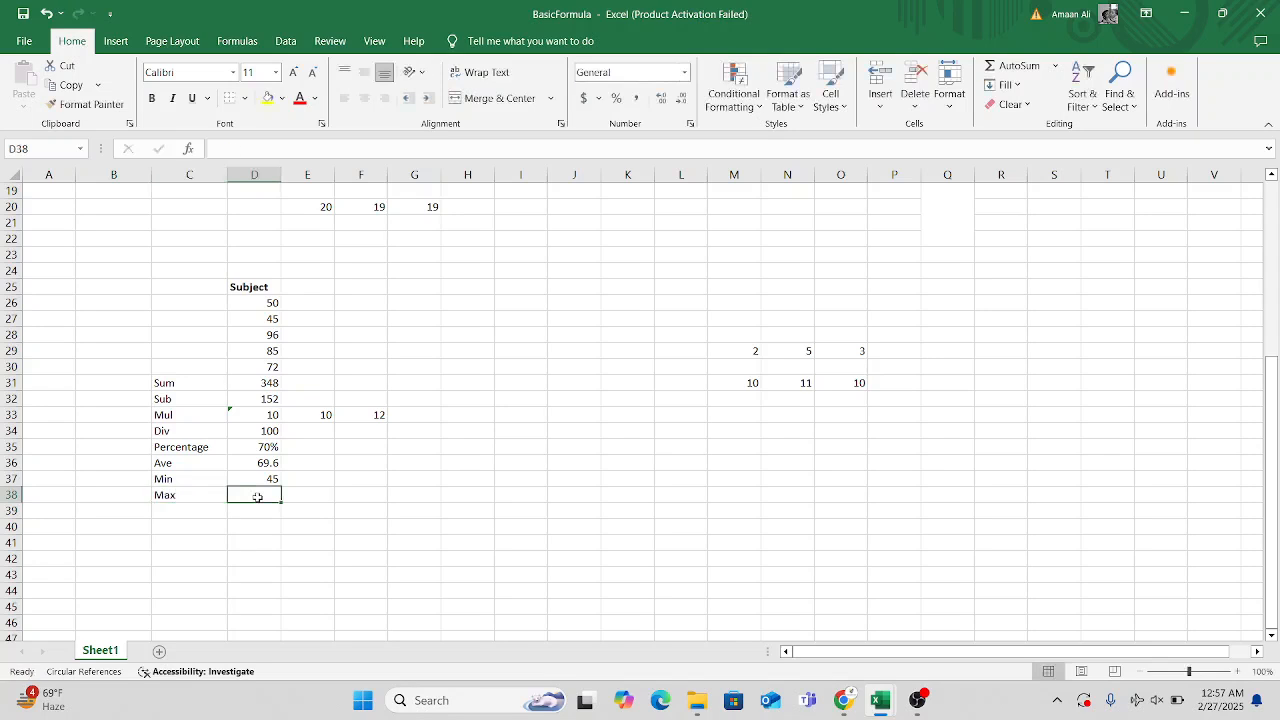
type("=max")
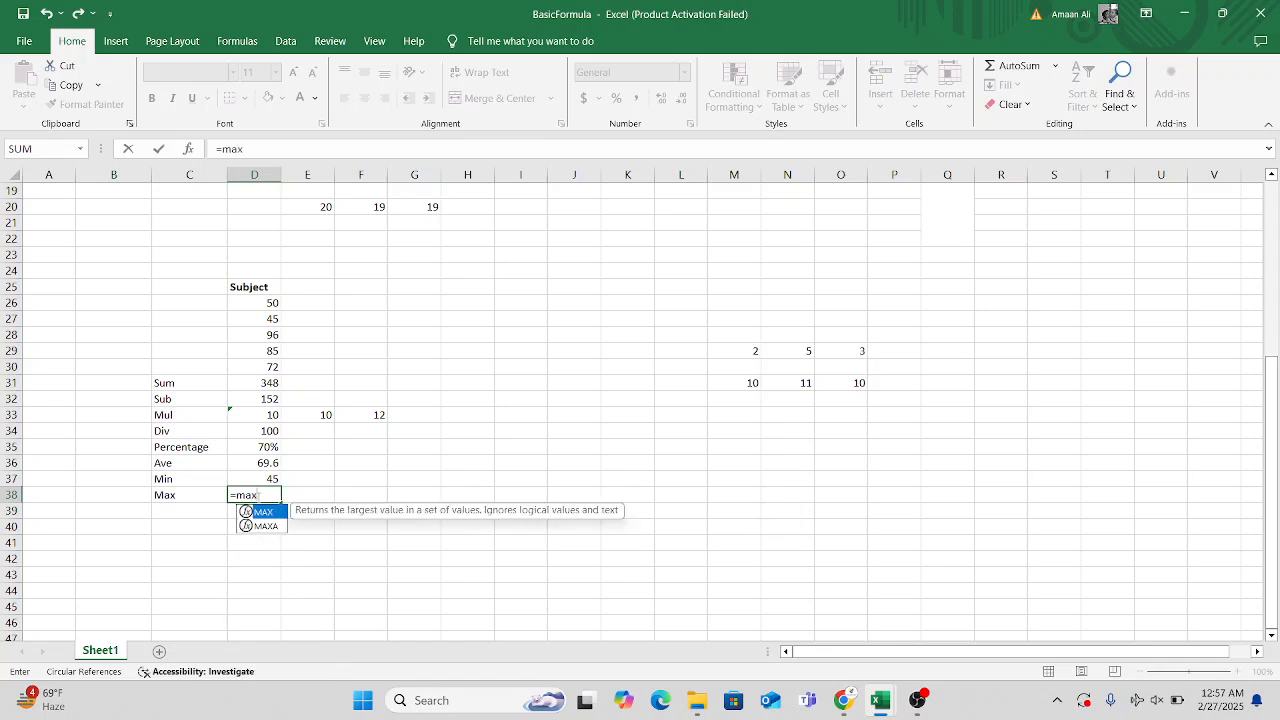
key("Tab")
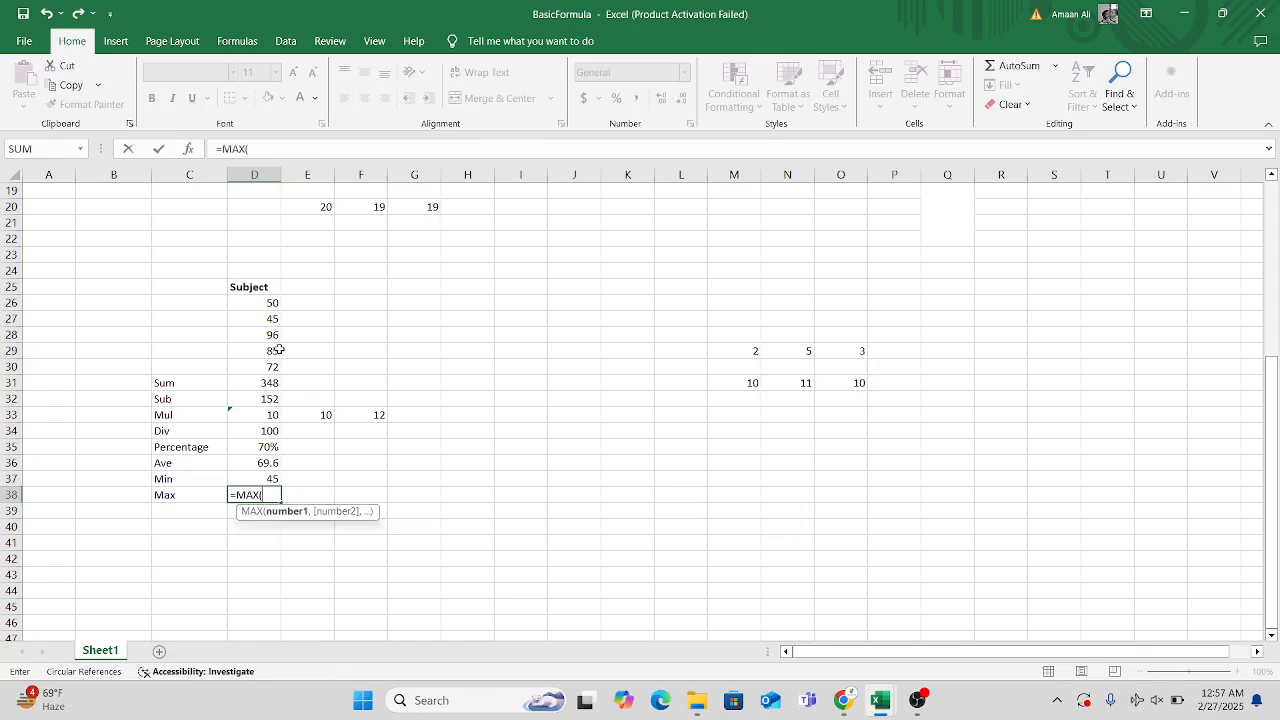
left_click_drag(268, 303, 268, 368)
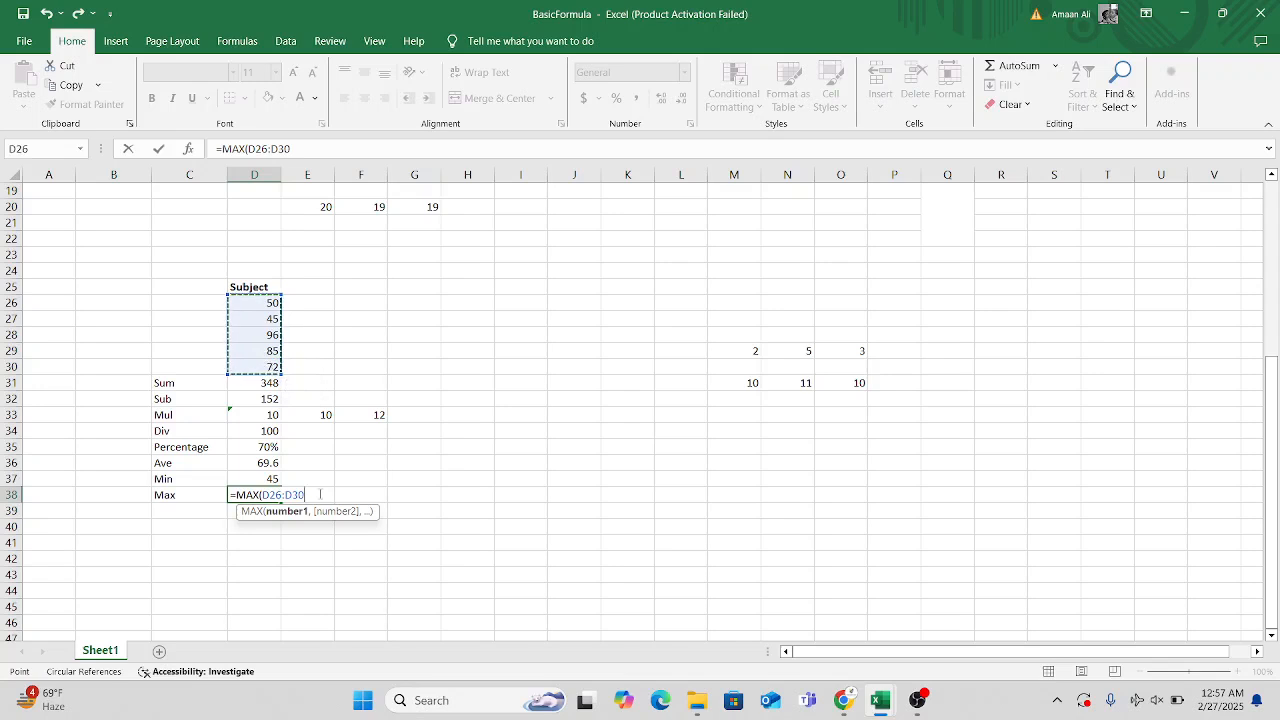
key("Return")
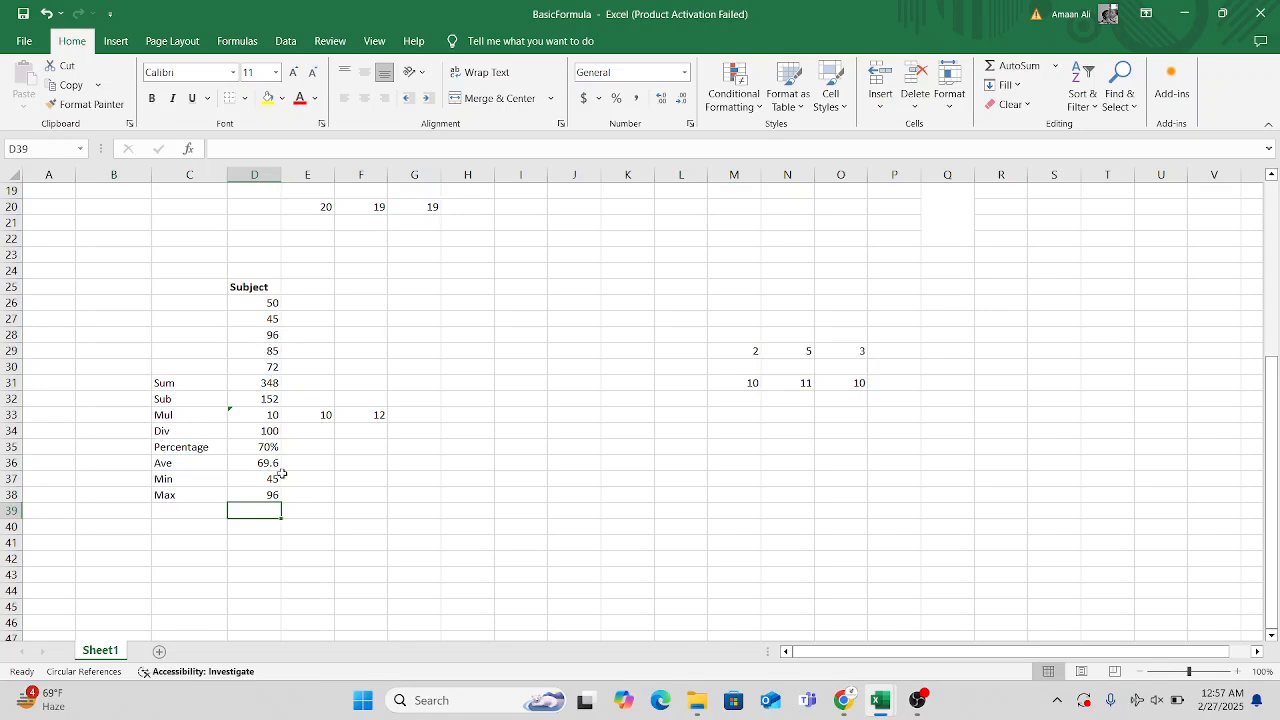
left_click(257, 497)
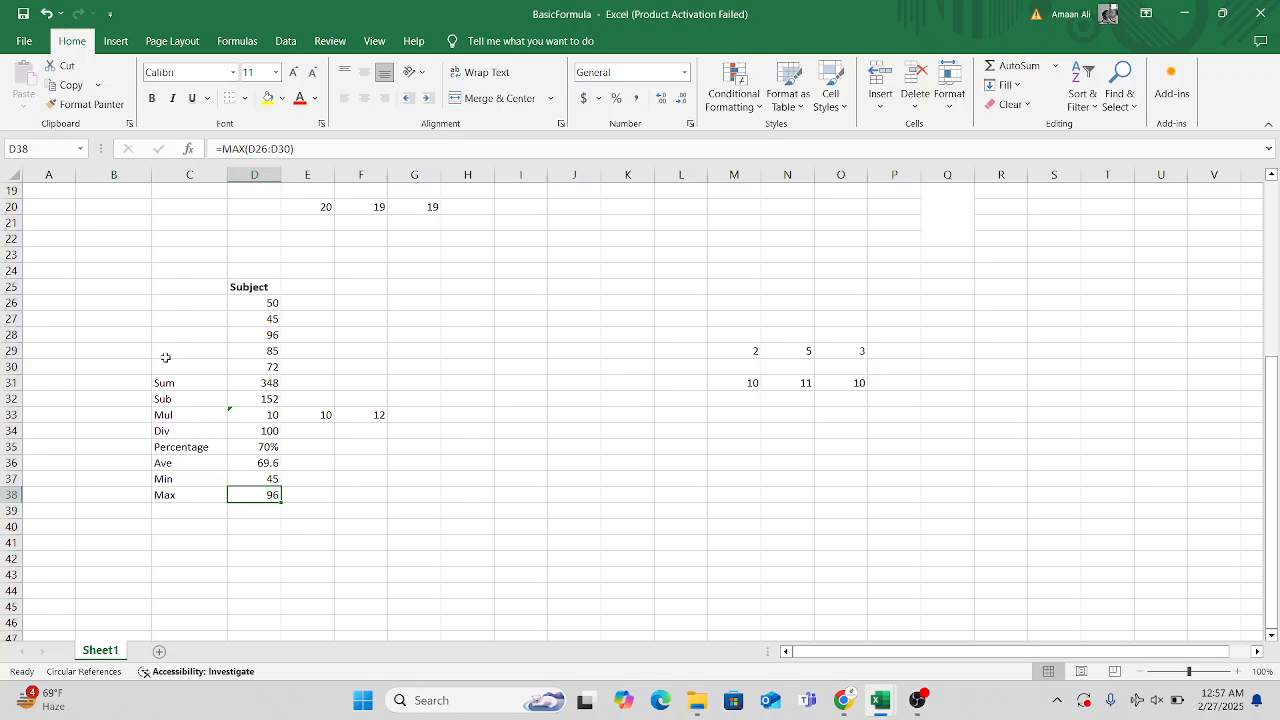
left_click_drag(170, 287, 428, 490)
left_click(601, 508)
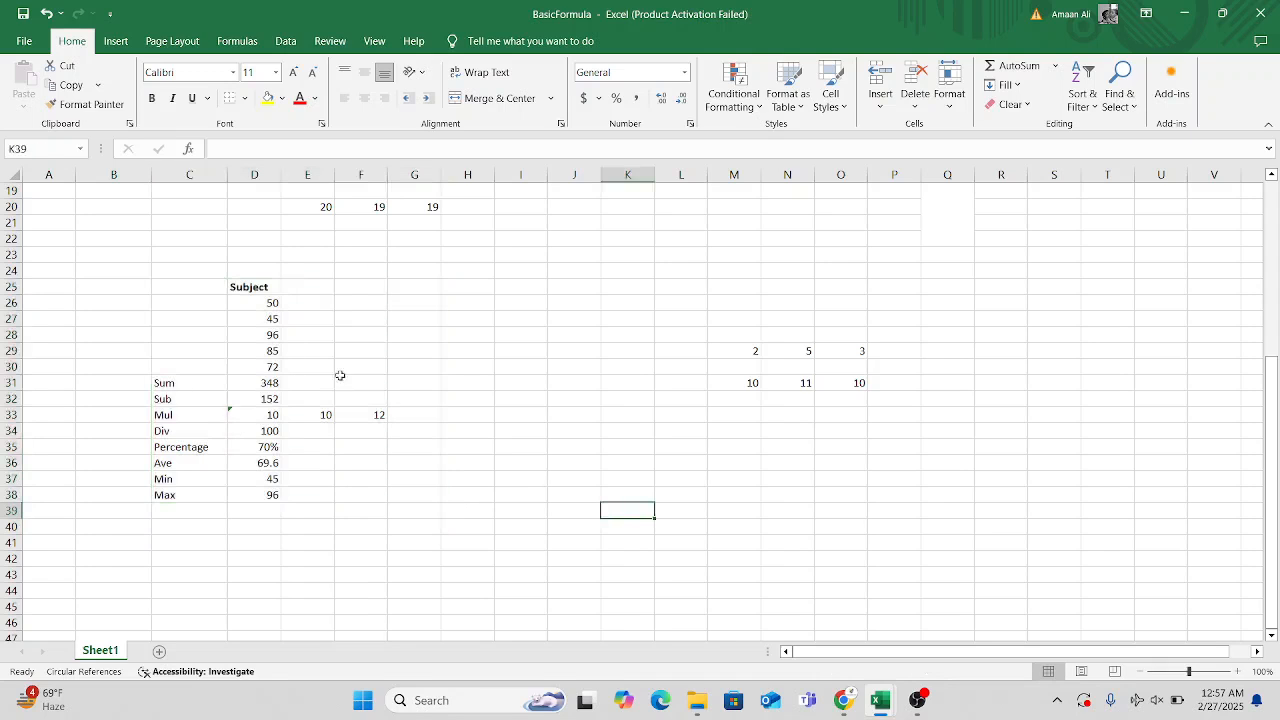
scroll(599, 460, "up", 2)
scroll(597, 461, "up", 4)
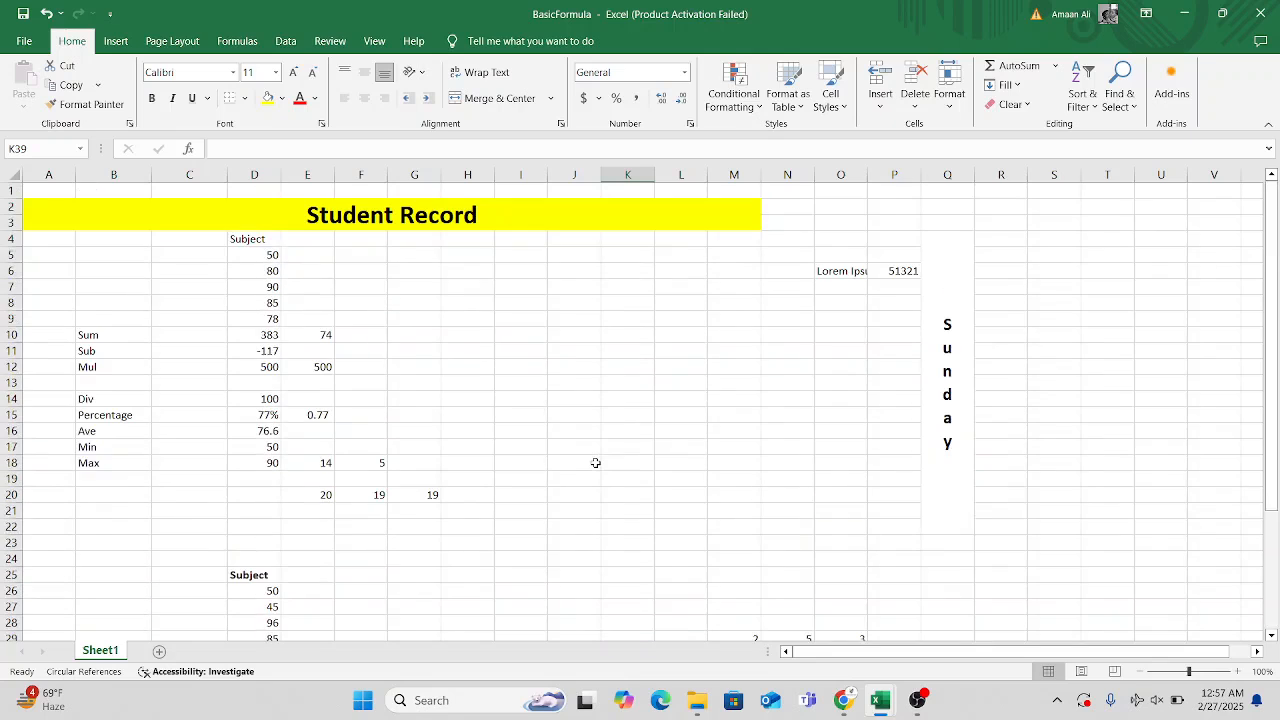
scroll(595, 463, "down", 10)
scroll(595, 463, "up", 4)
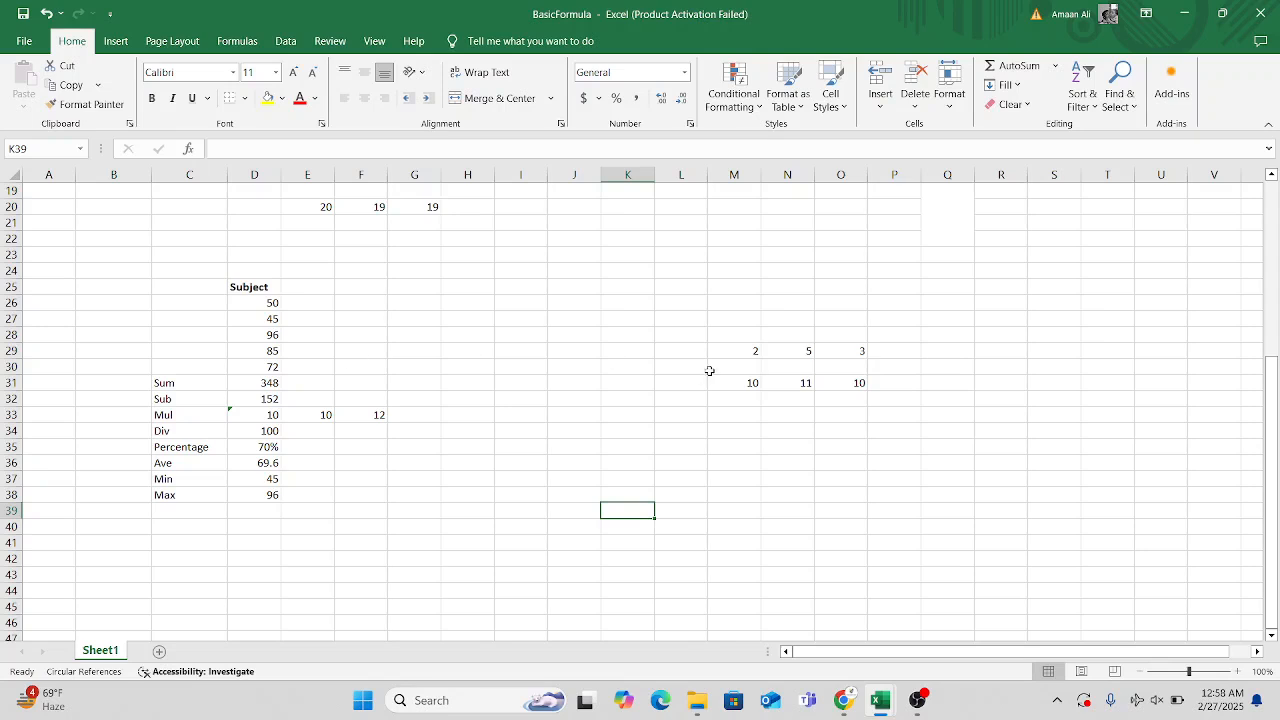
left_click(678, 357)
left_click(590, 341)
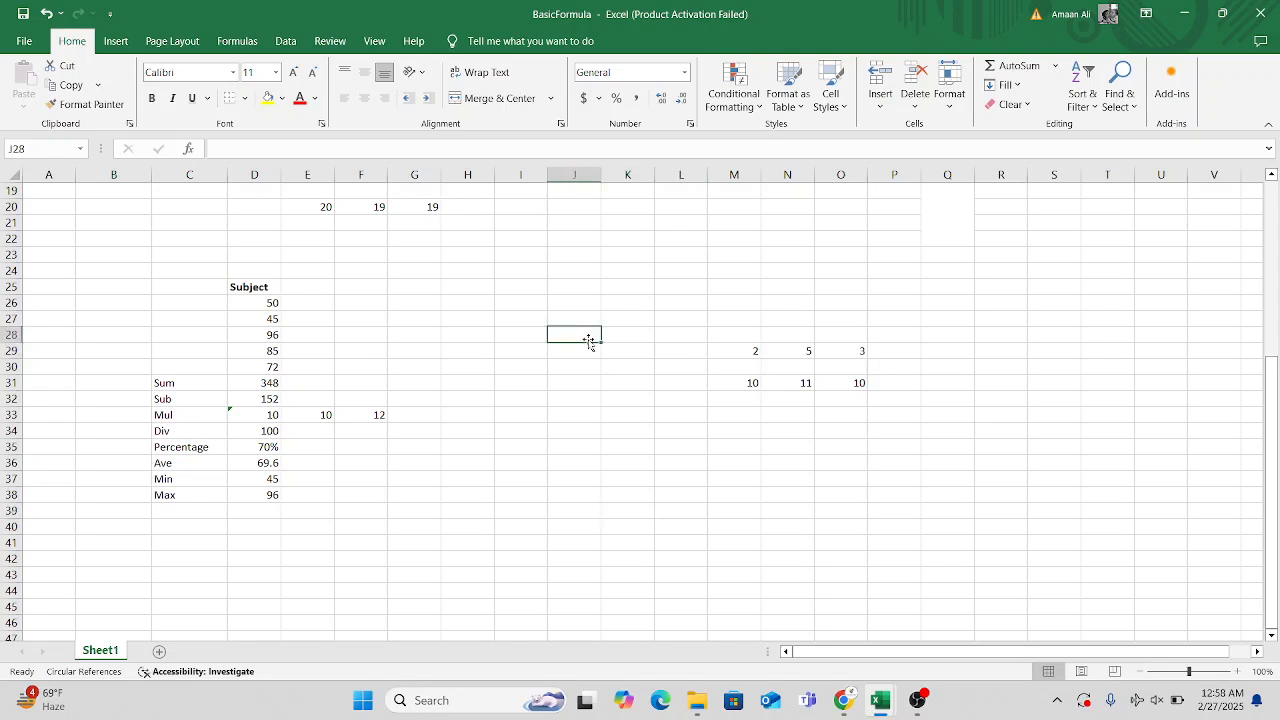
left_click_drag(693, 354, 918, 386)
Enter 2, 4 and 6 in cells K30 to K32 and extend the series by AutoFill down to K41.
left_click(633, 365)
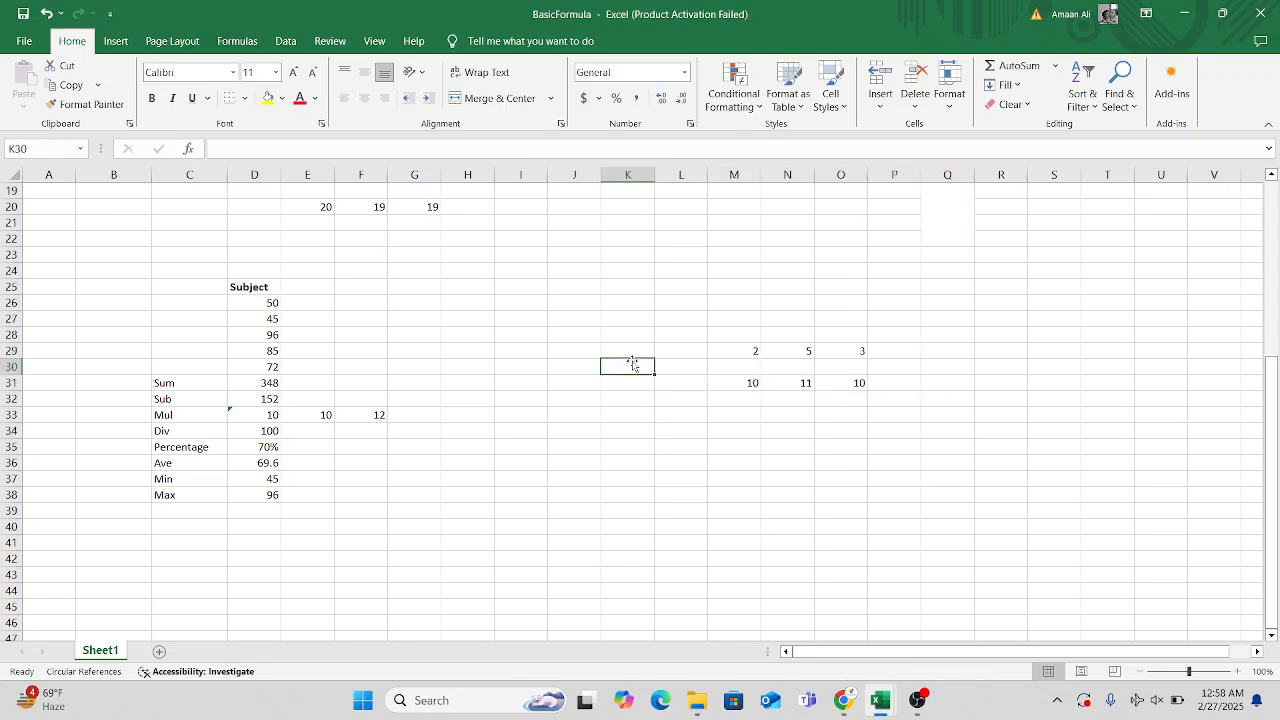
type("2")
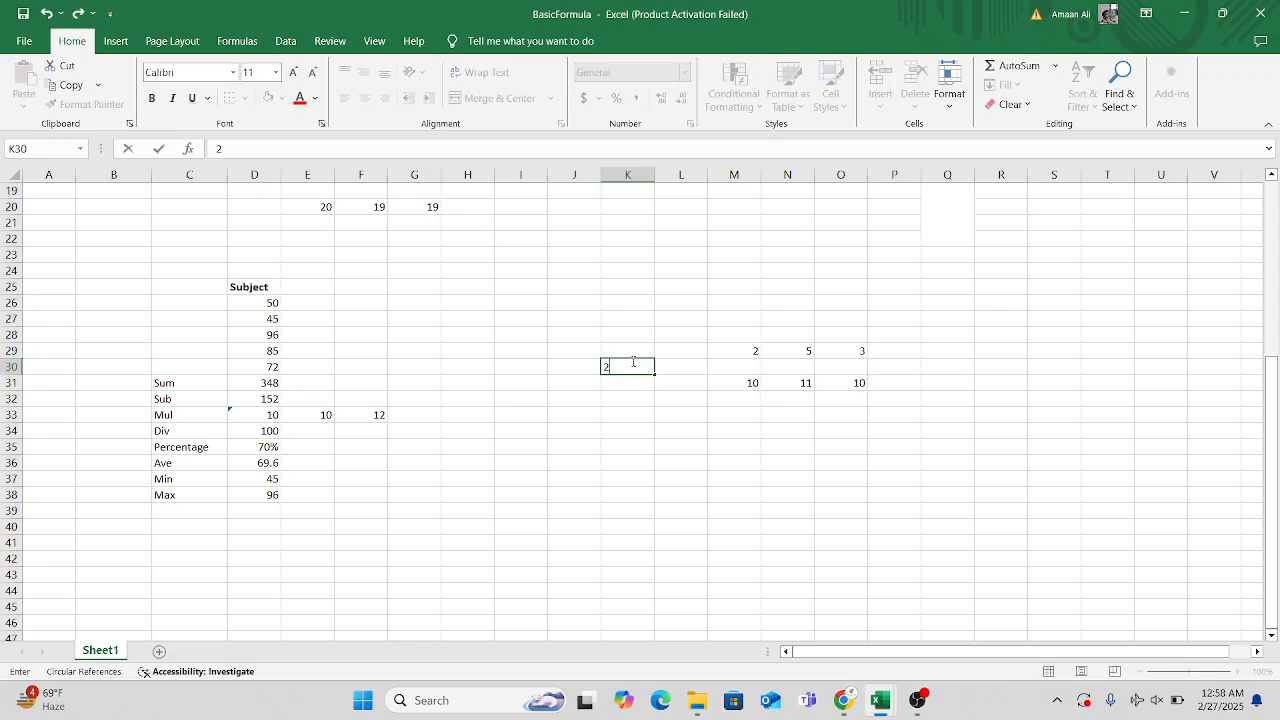
key("Return")
type("4")
key("Return")
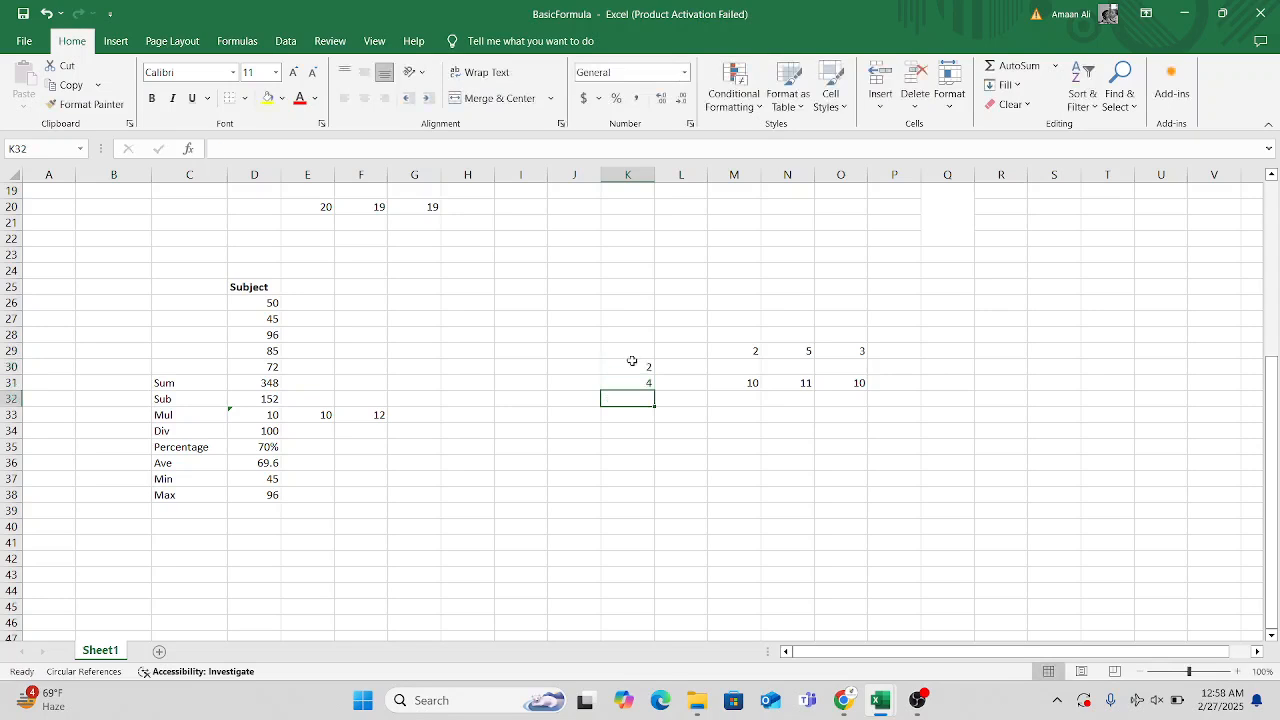
type("6")
key("Return")
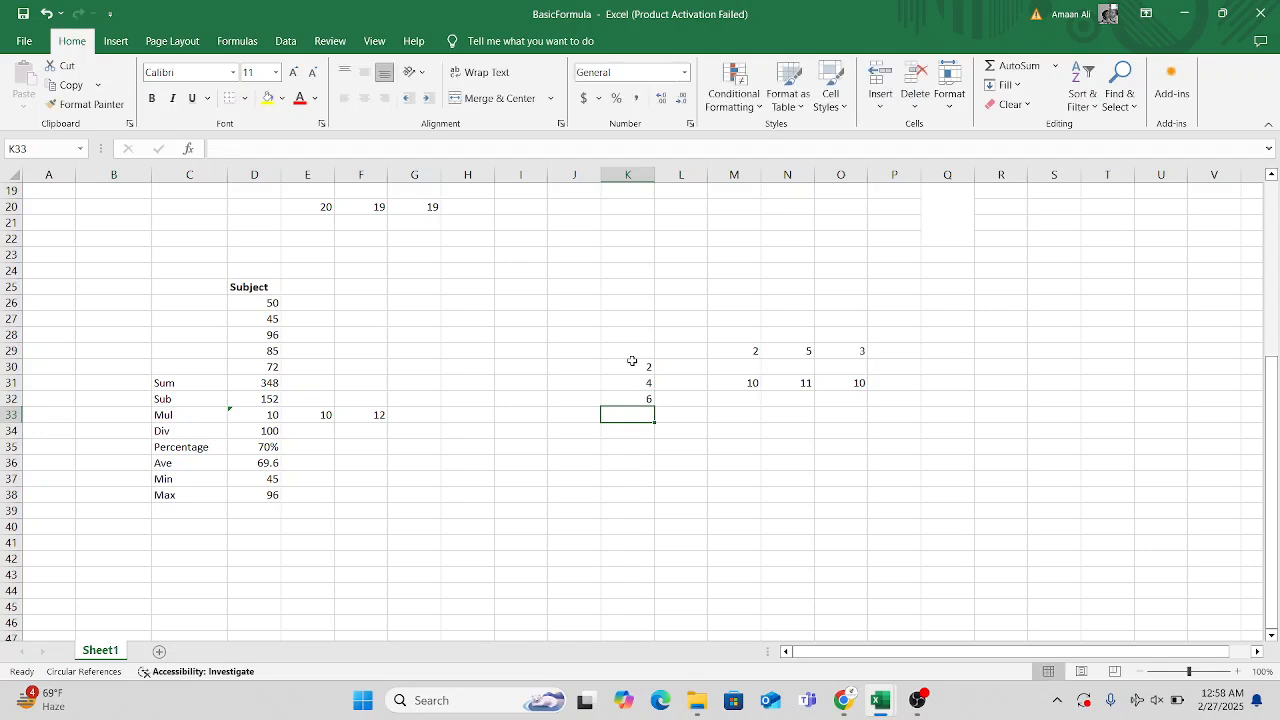
left_click_drag(630, 367, 626, 398)
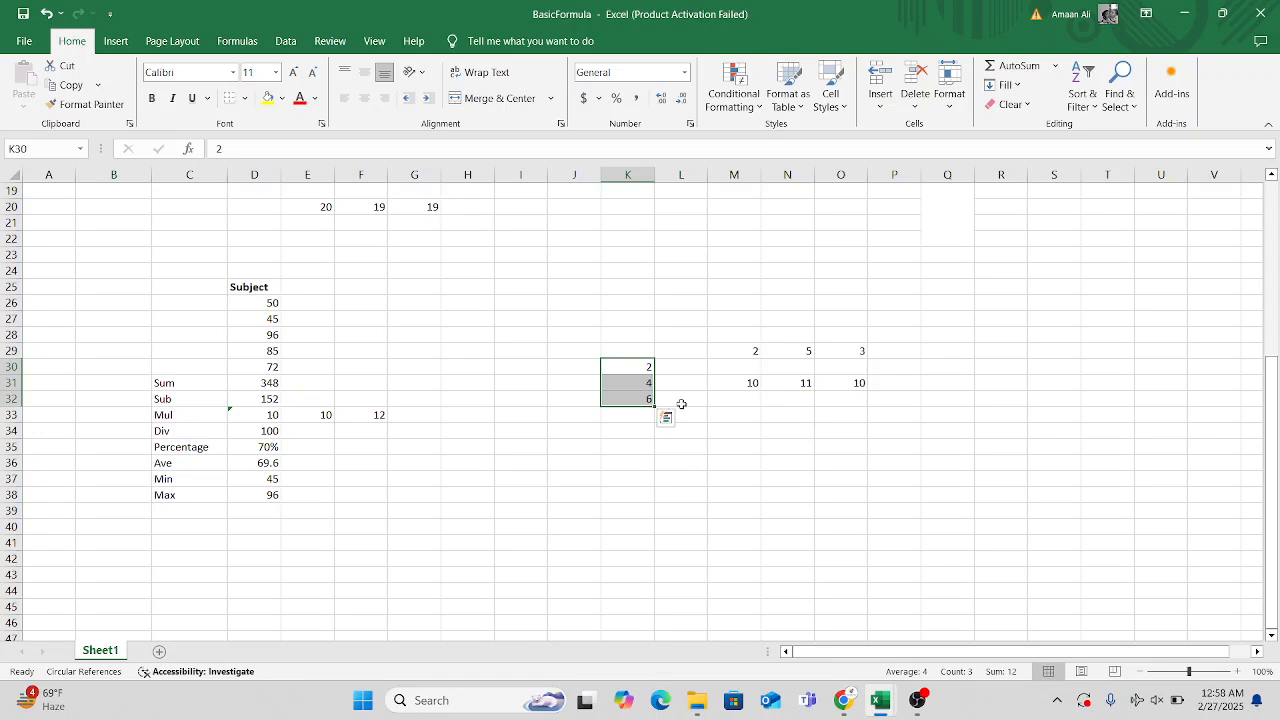
left_click_drag(655, 404, 656, 550)
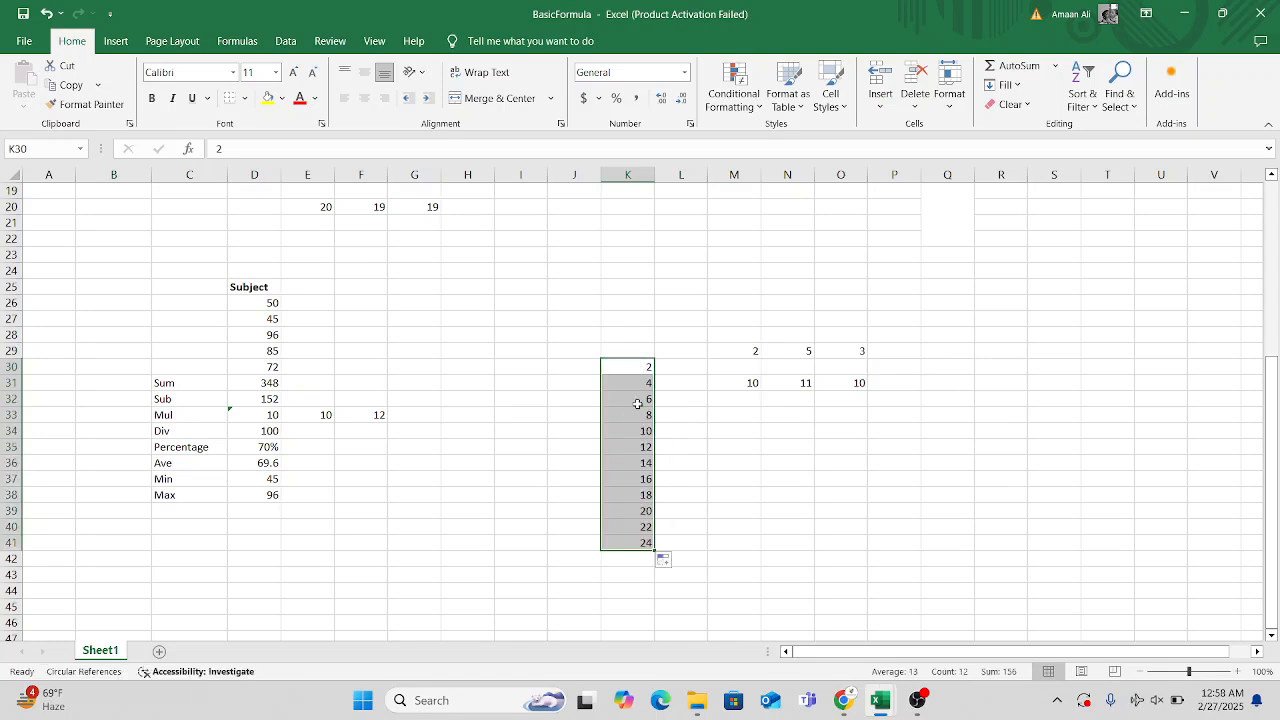
Enter 2 in each of the cells H30 to H32 and AutoFill the repeated value down to H42.
left_click(472, 370)
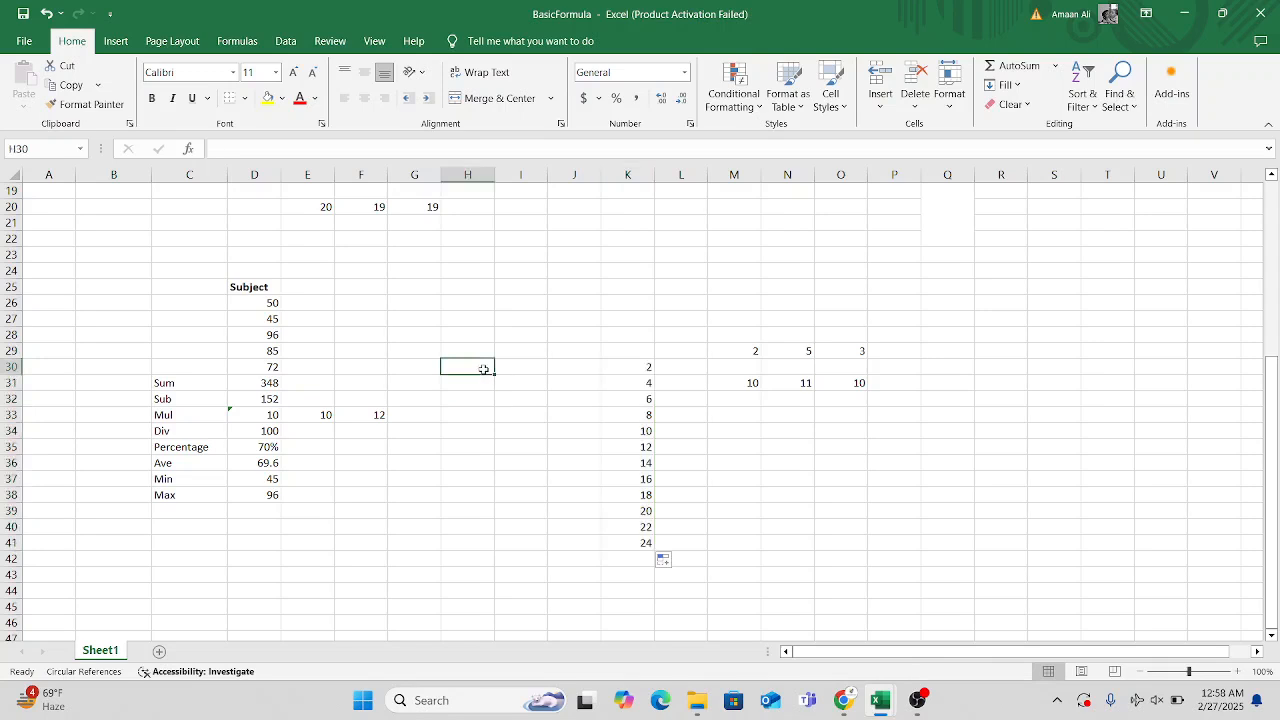
key("Down")
type("2")
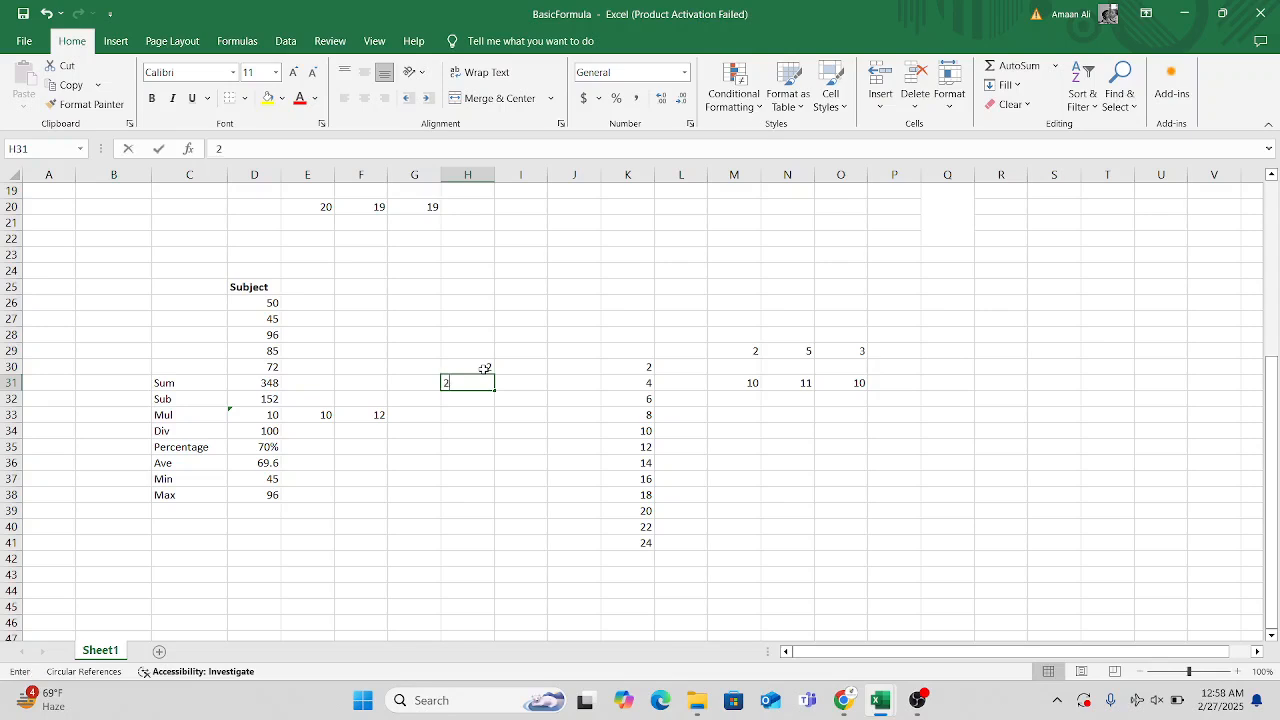
key("Return")
type("2")
key("Return")
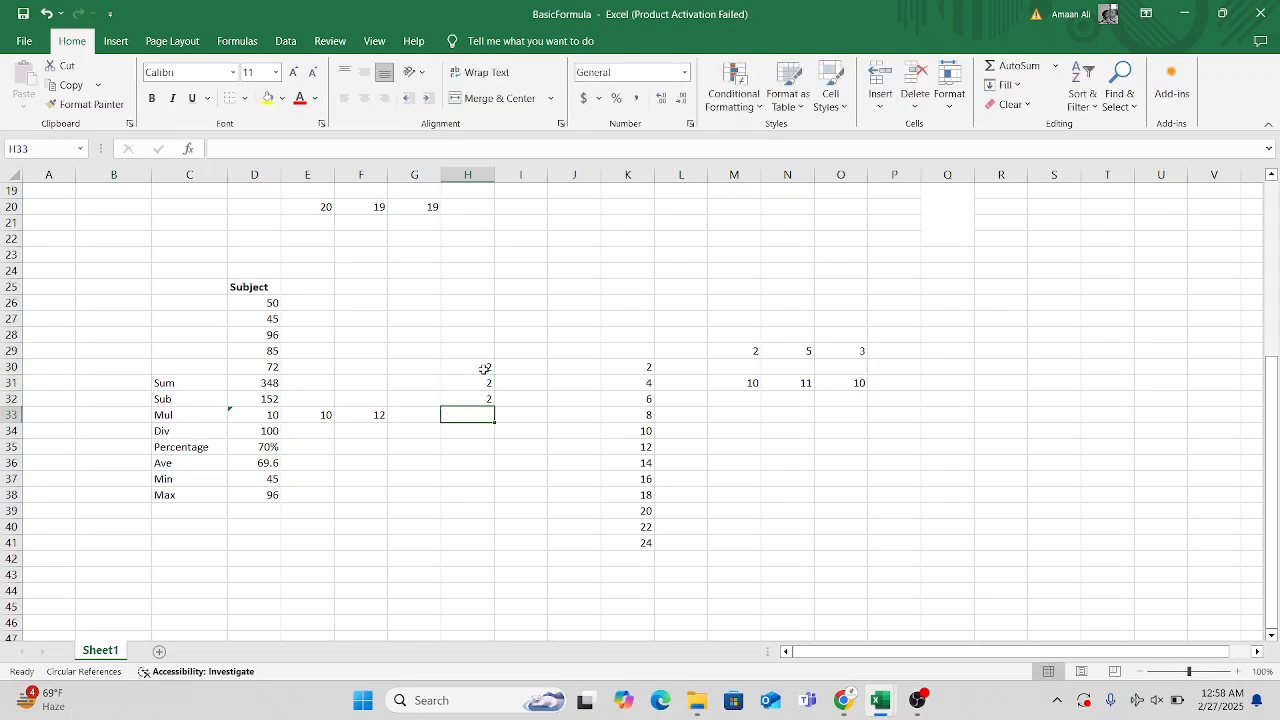
left_click_drag(484, 369, 495, 558)
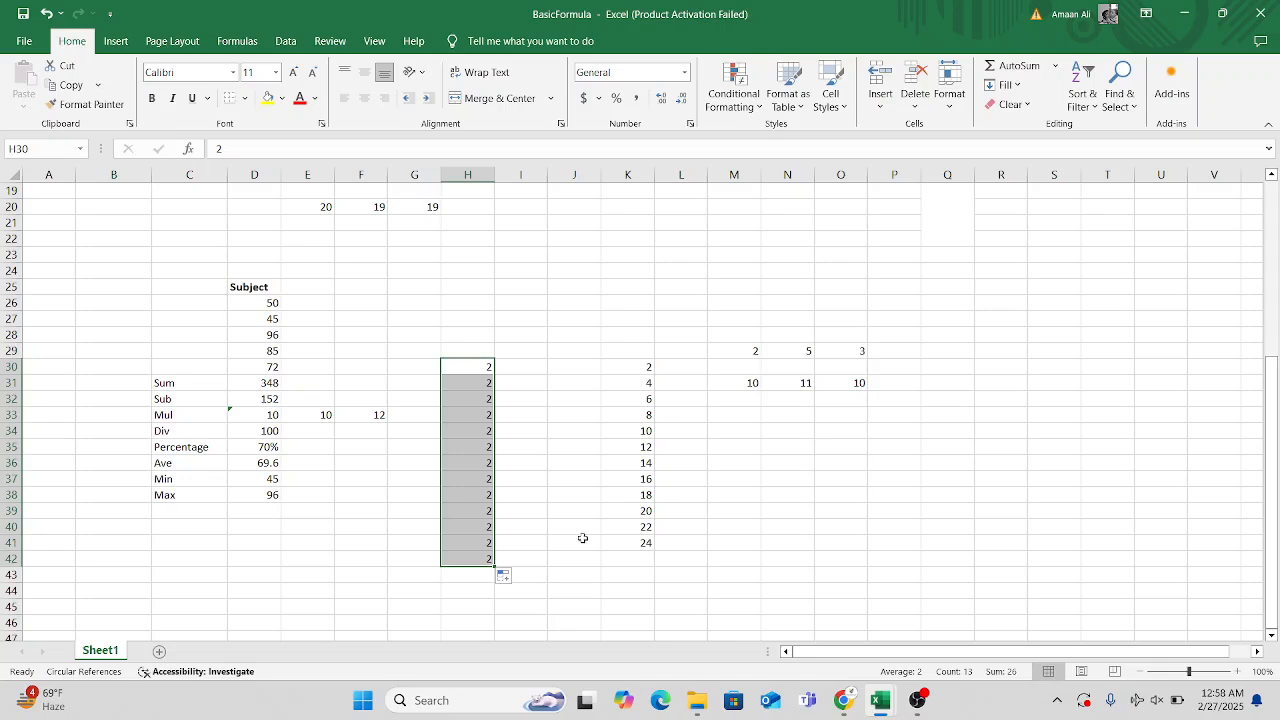
Enter 1, 2 and 3 in cells J30 to J32 and extend the series by AutoFill down to J41.
left_click(582, 367)
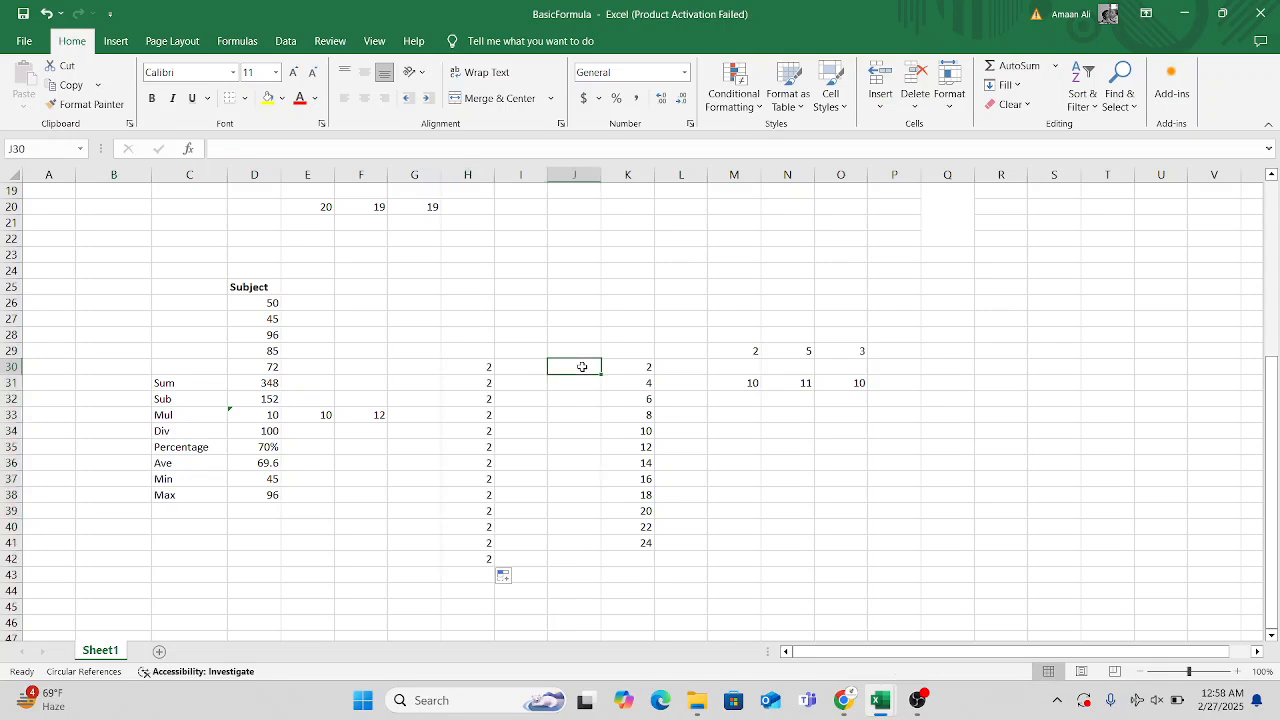
type("1")
key("Return")
type("2")
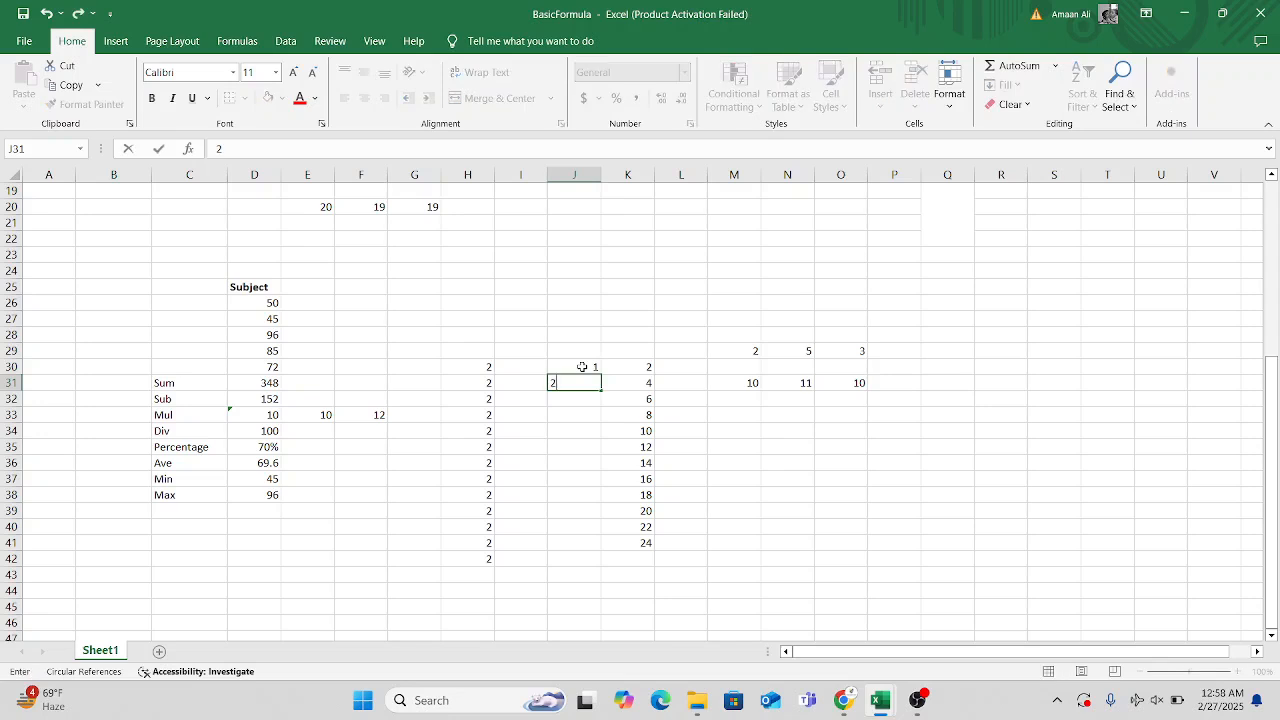
key("Return")
type("3")
left_click(590, 366)
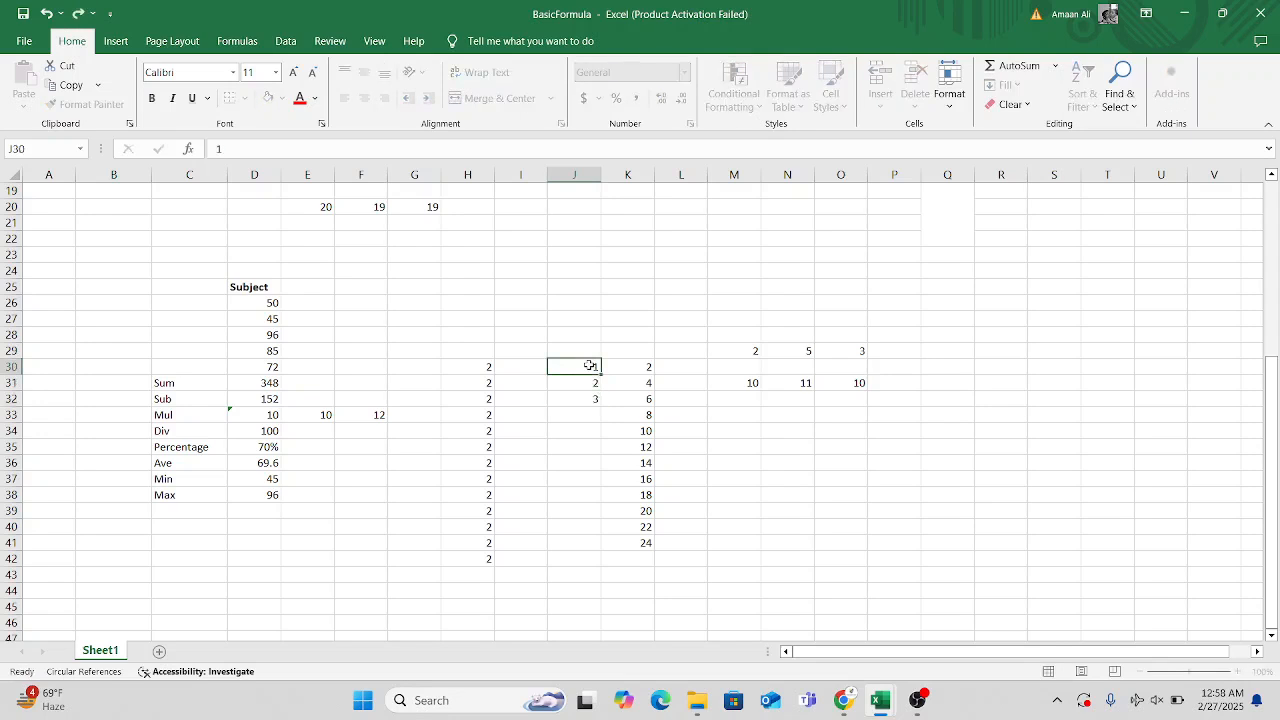
left_click_drag(588, 366, 588, 553)
left_click(894, 588)
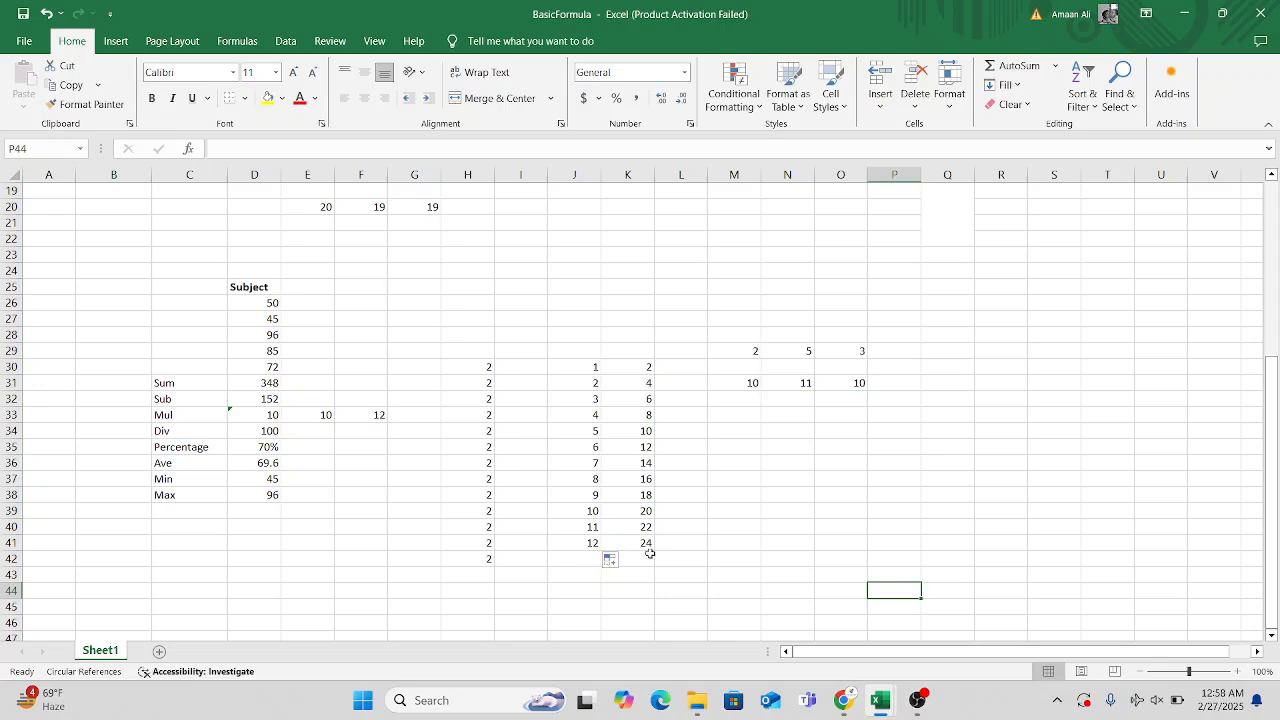
Review the filled number columns H, J and K together with both Subject formula examples on the sheet.
left_click(537, 378)
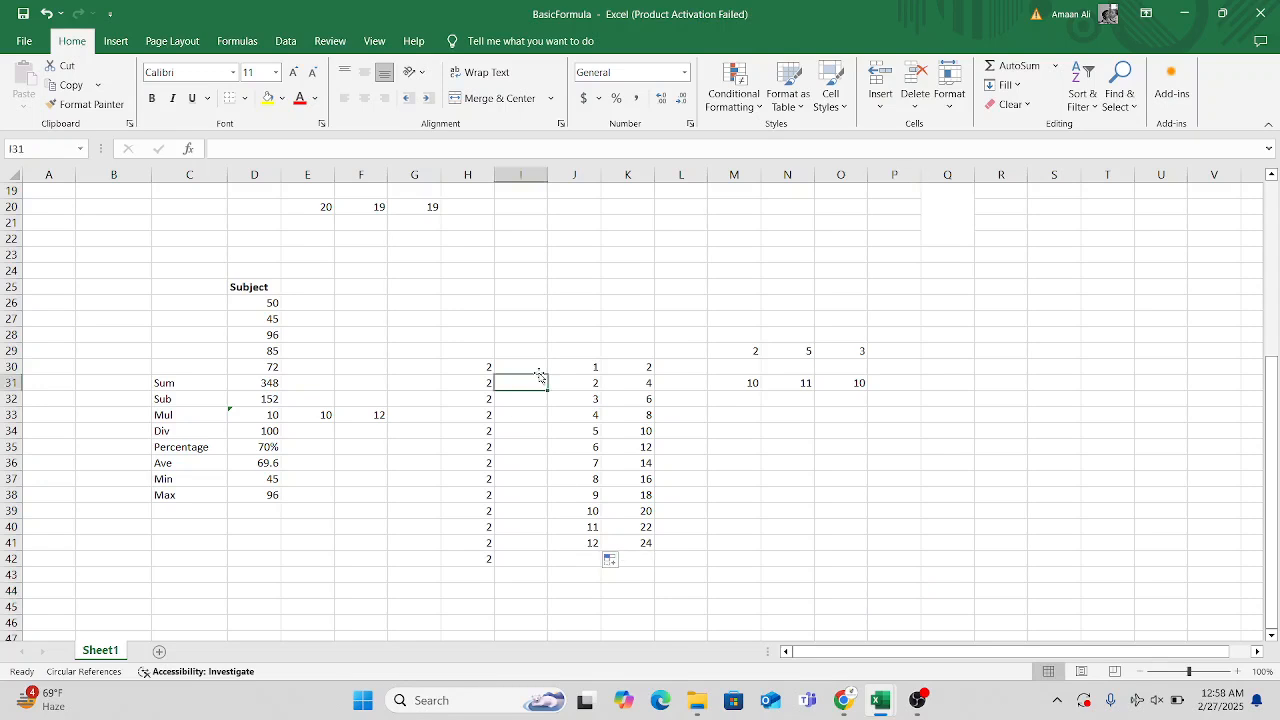
left_click(731, 412)
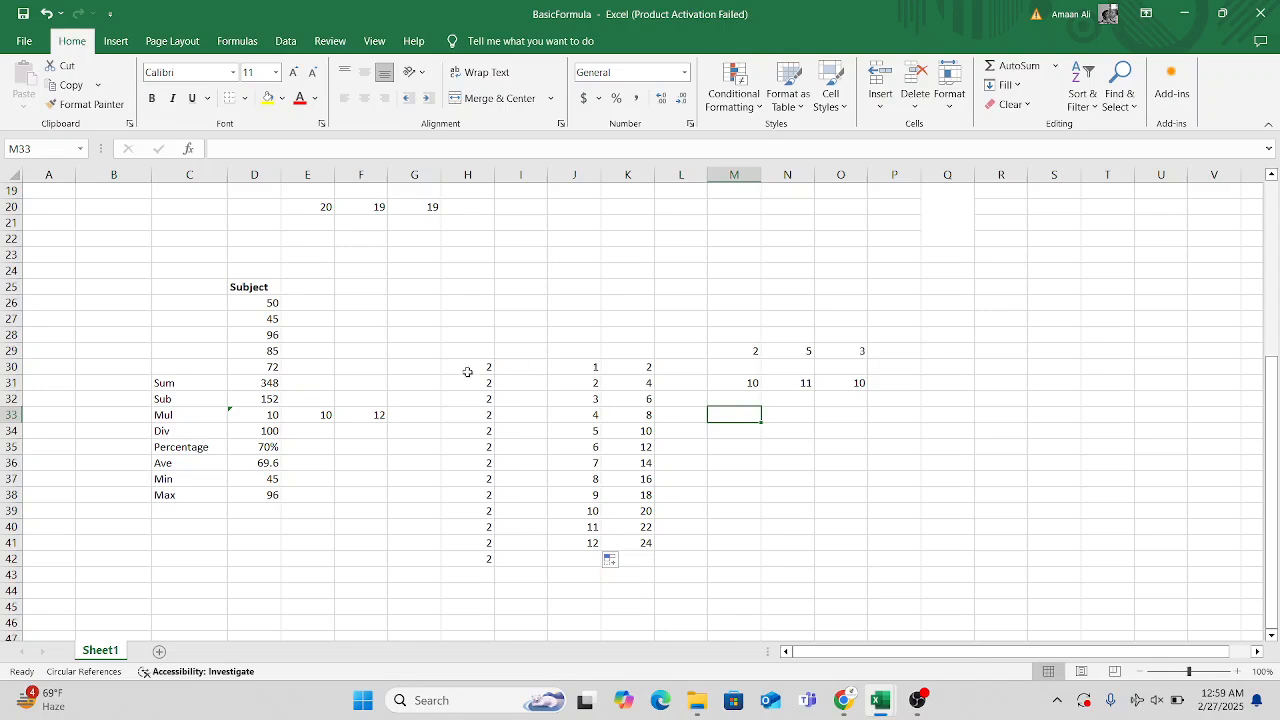
left_click_drag(467, 382, 670, 559)
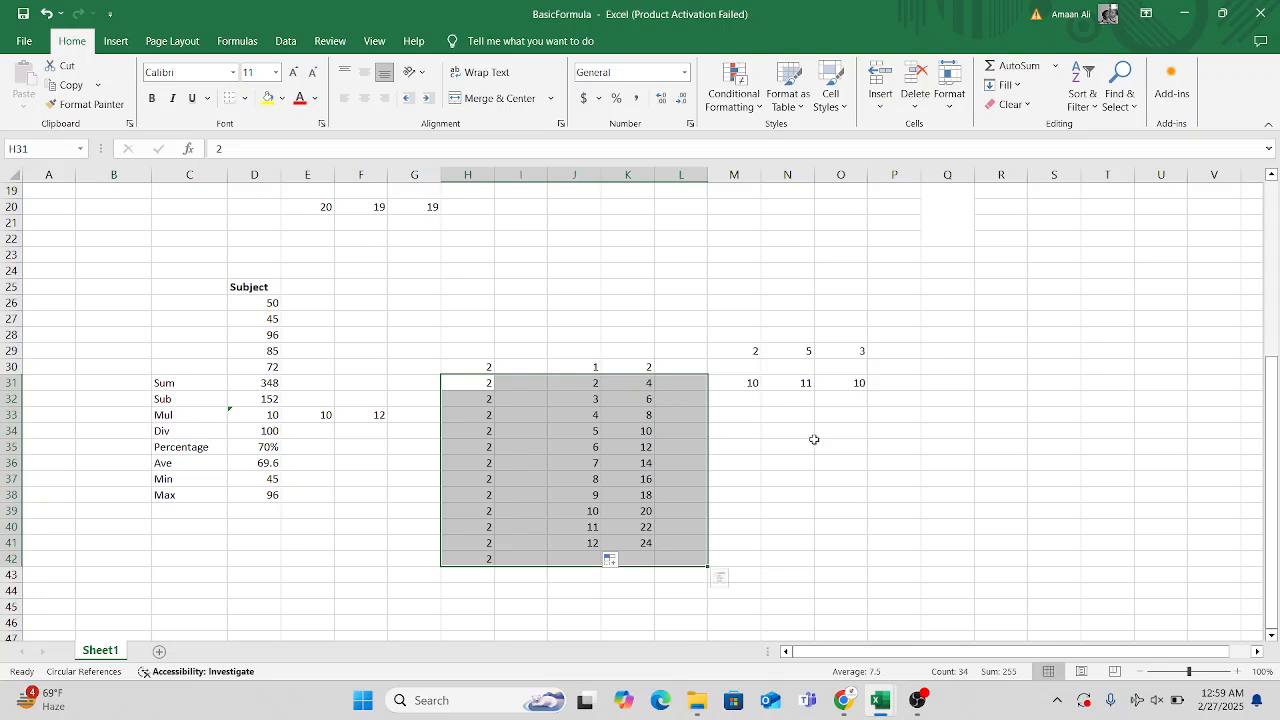
left_click(937, 398)
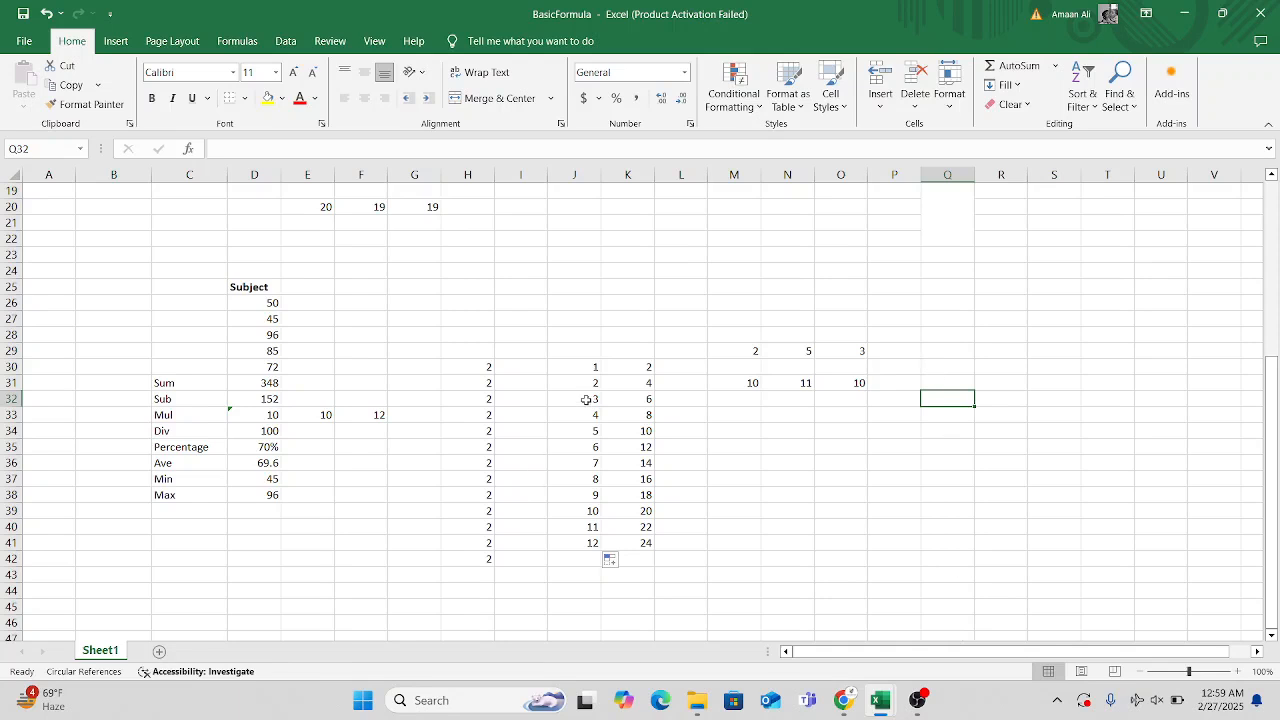
scroll(726, 511, "up", 1)
scroll(726, 511, "down", 1)
scroll(813, 408, "up", 5)
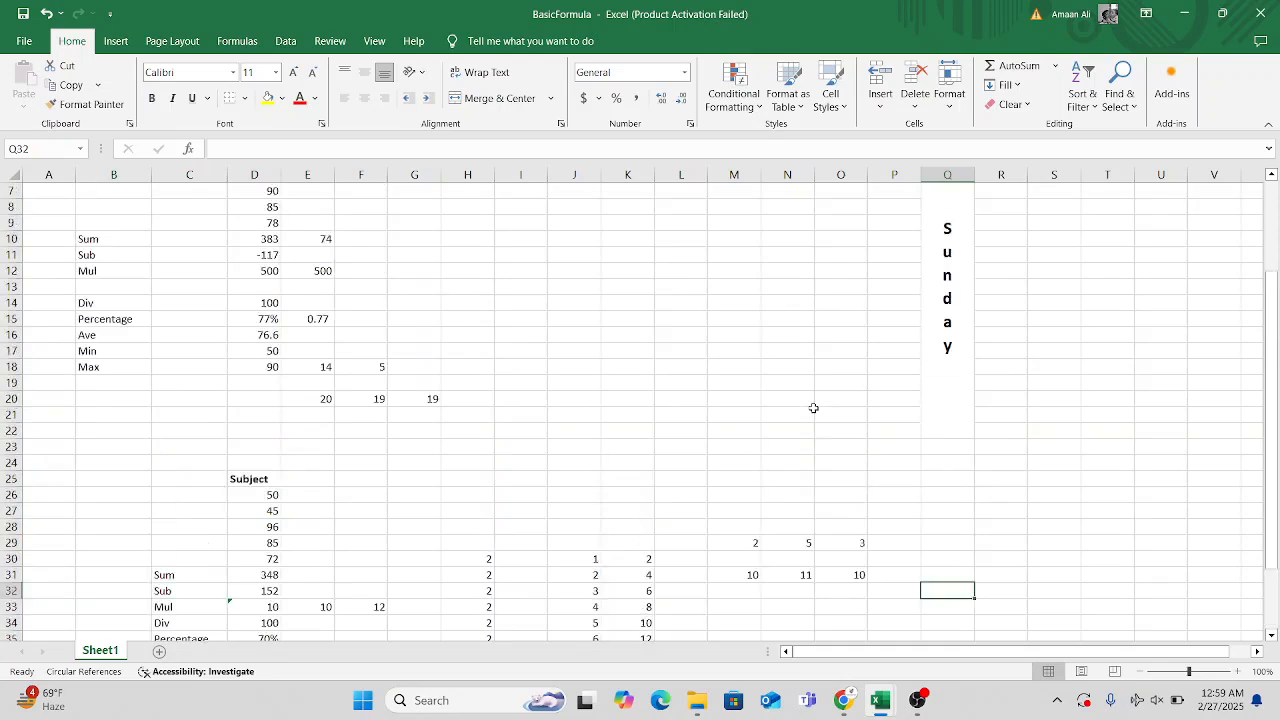
scroll(813, 408, "up", 1)
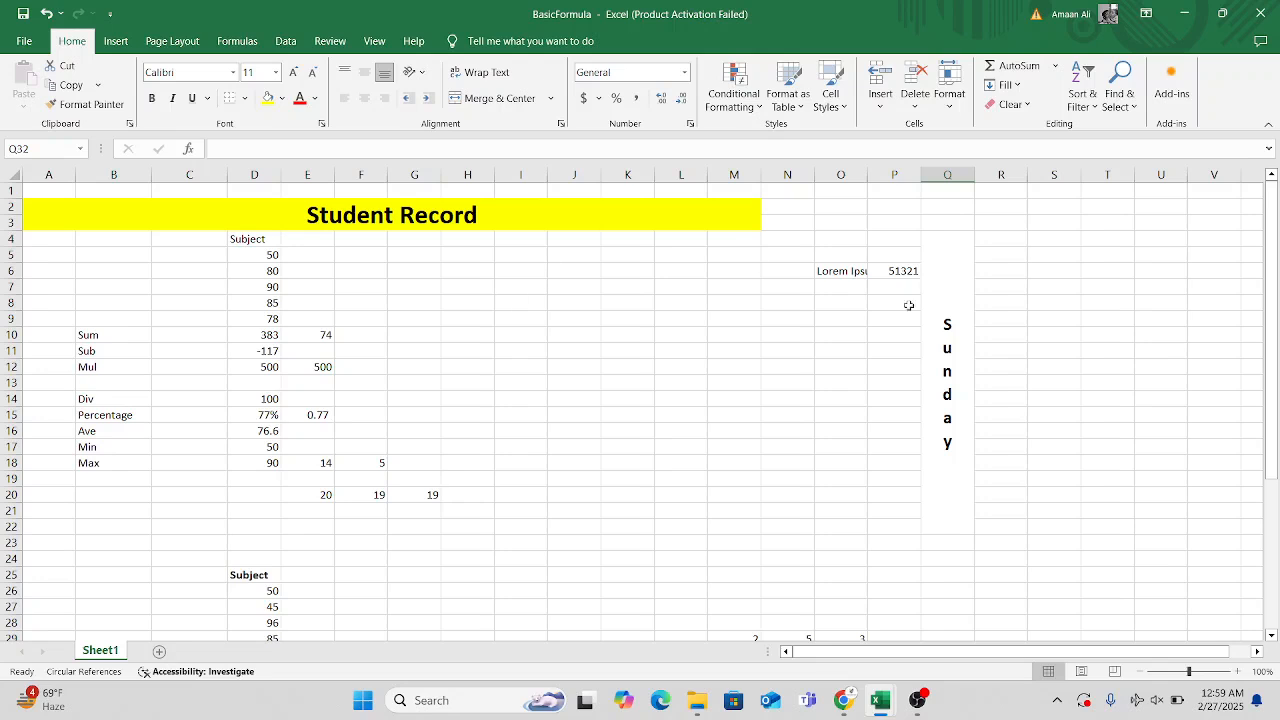
scroll(680, 470, "down", 9)
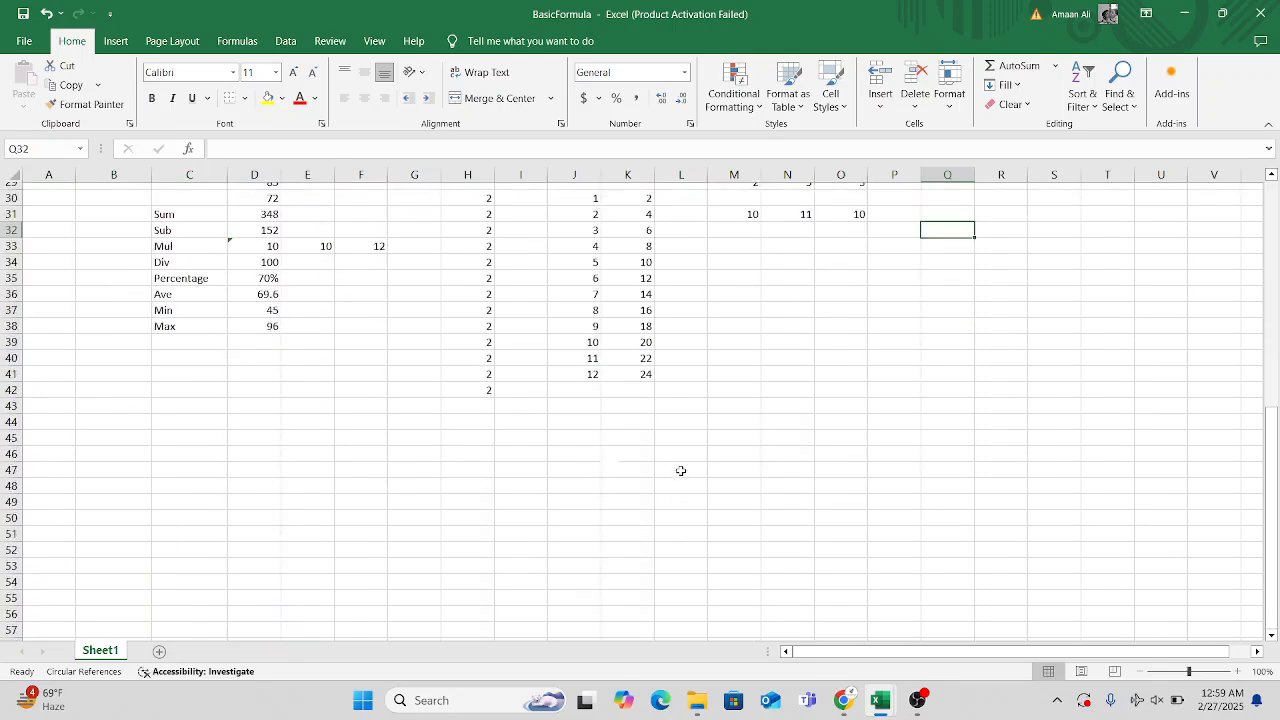
scroll(680, 470, "up", 9)
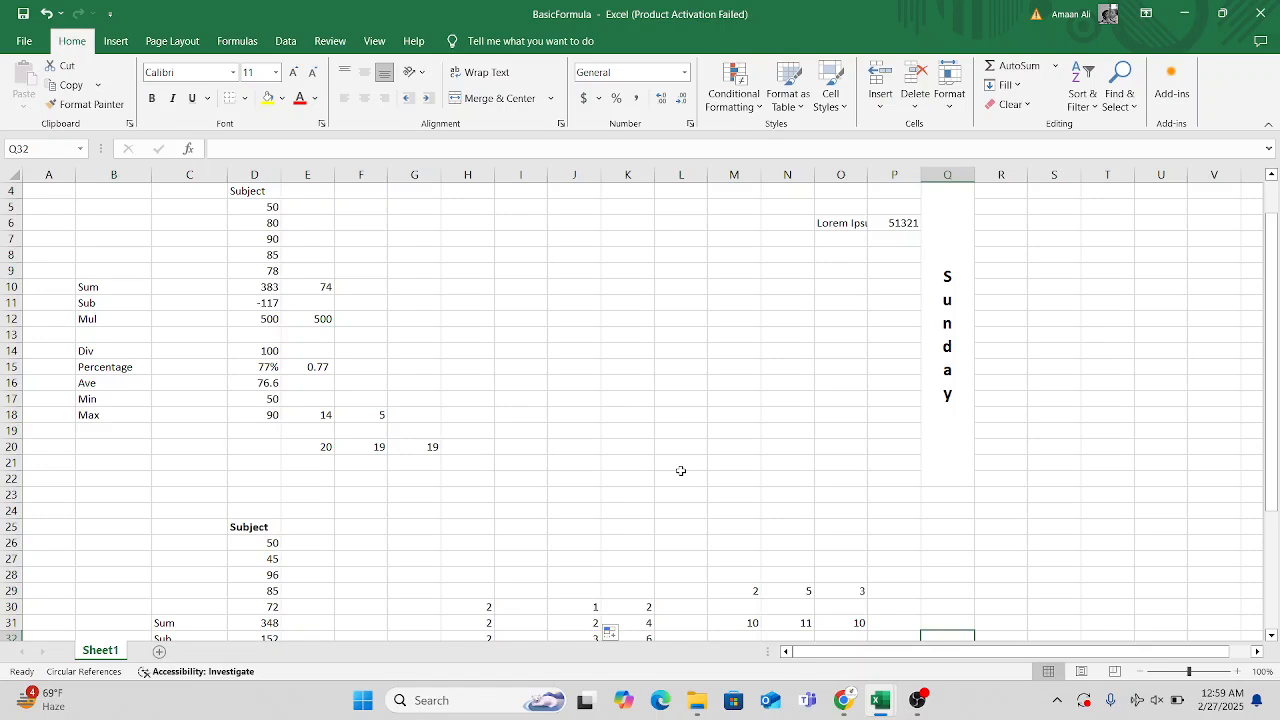
scroll(680, 470, "down", 2)
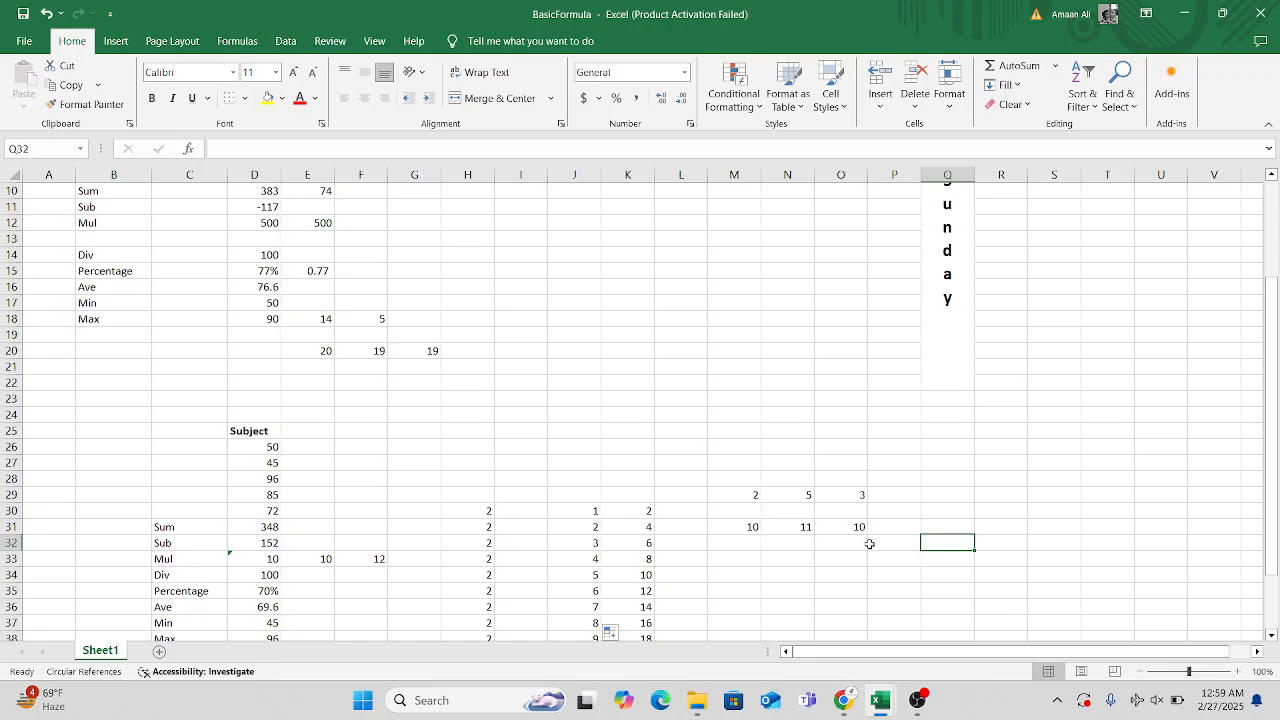
Switch to the workbook named 1 and examine the Marksheet's Obtain Marks, Total Marks, Percentage and Grade cells.
mouse_move(880, 700)
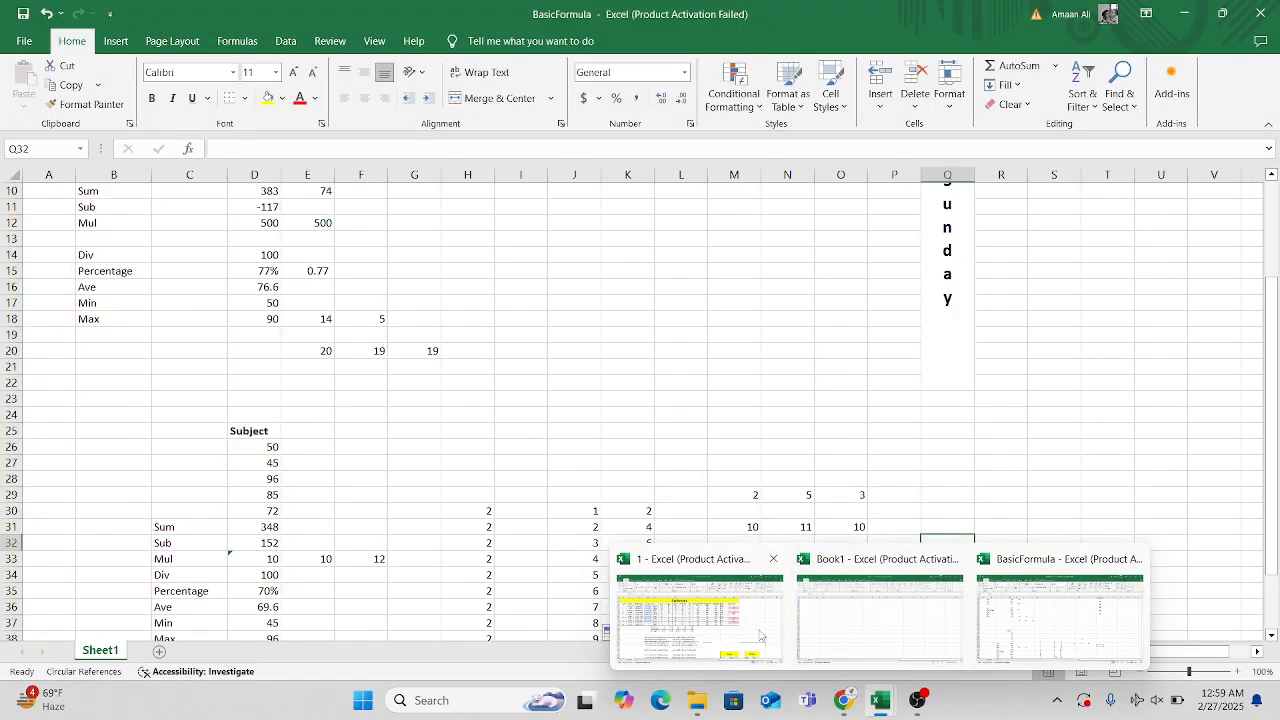
left_click(762, 636)
scroll(653, 516, "down", 3)
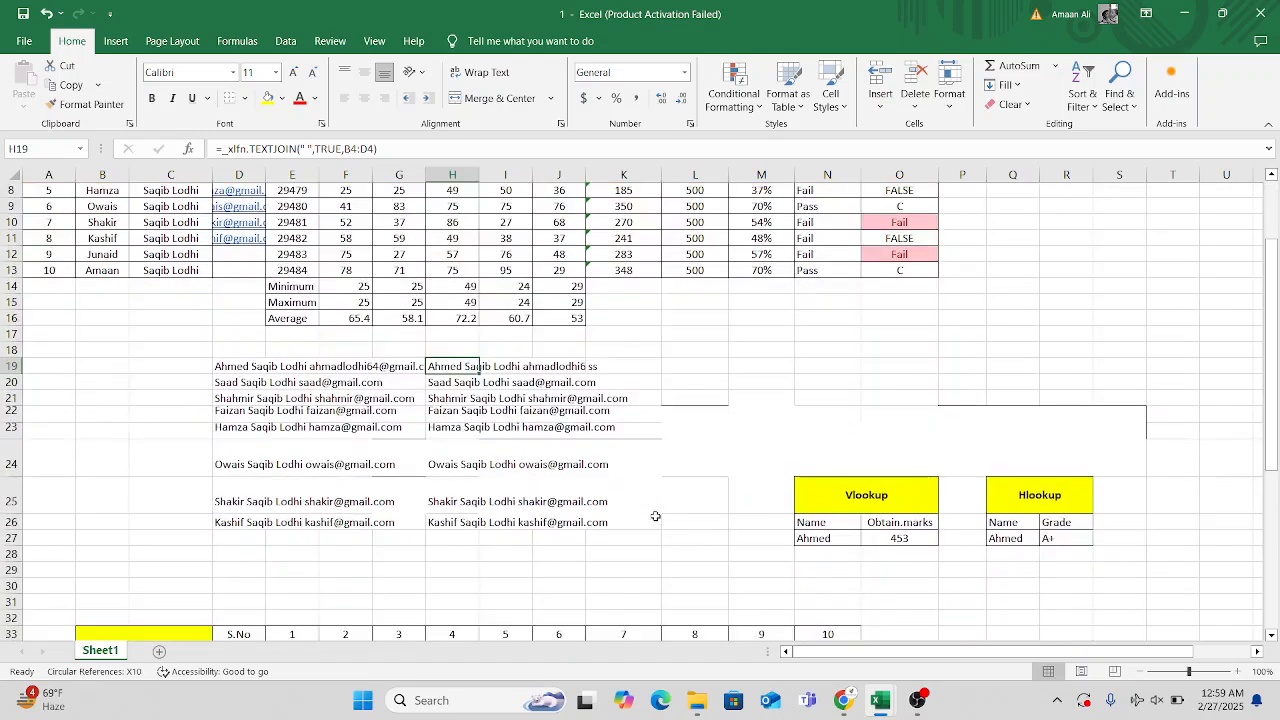
scroll(653, 516, "up", 3)
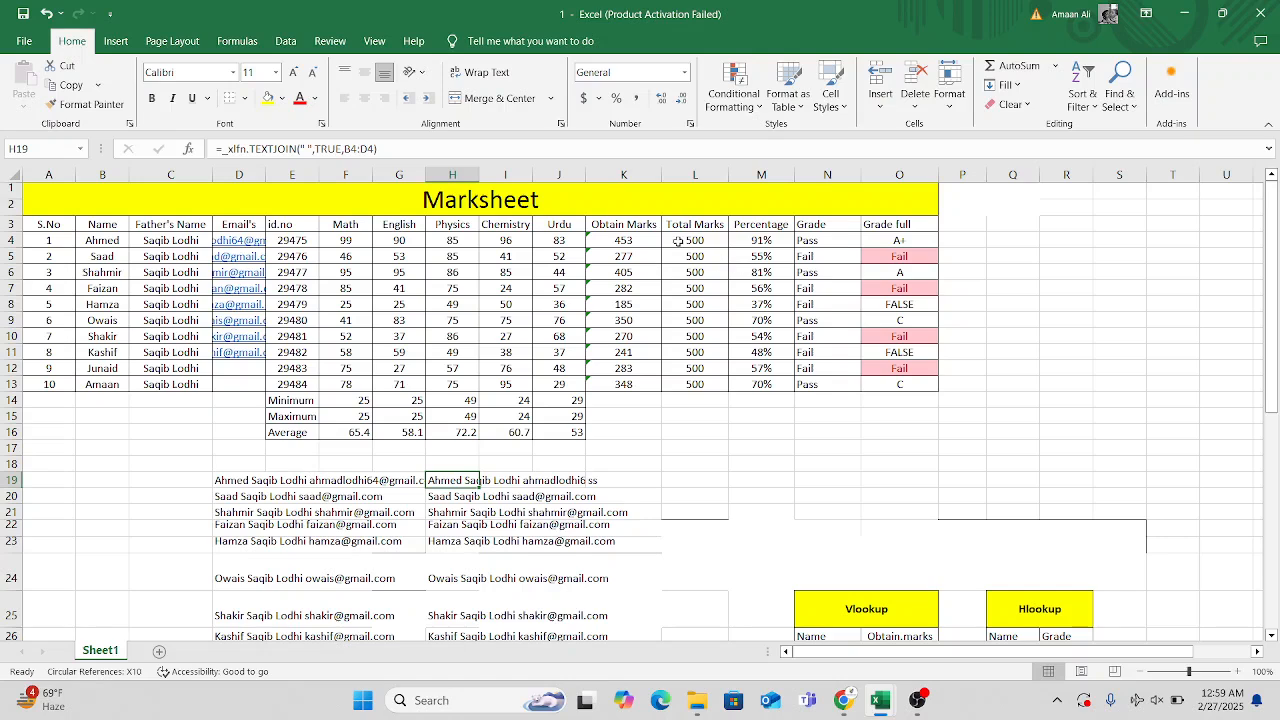
left_click(642, 243)
left_click(638, 277)
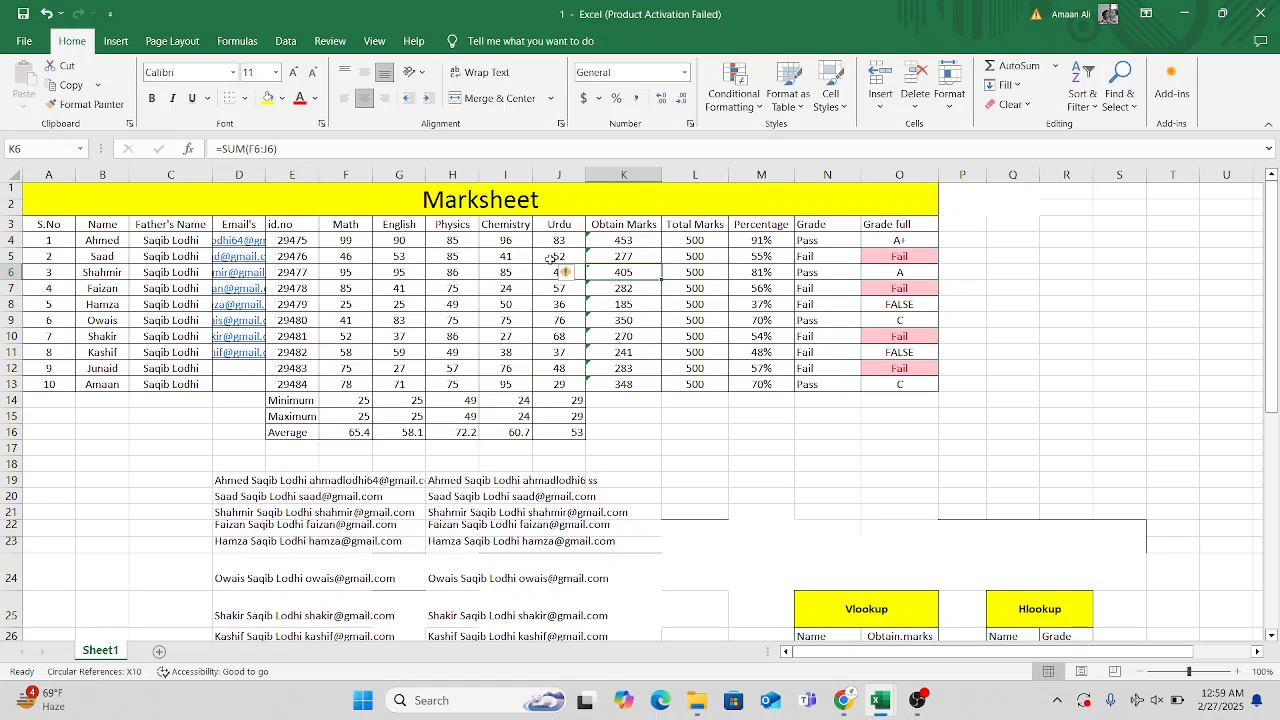
left_click(704, 240)
left_click(757, 241)
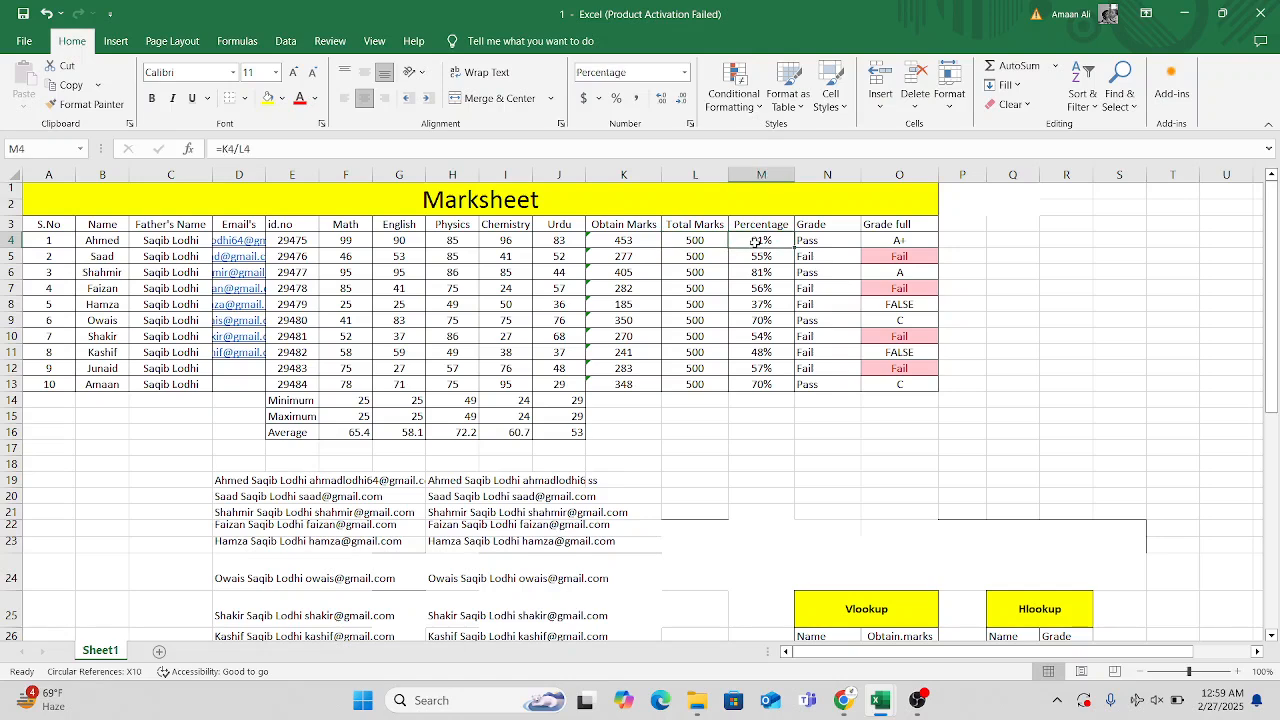
left_click(812, 254)
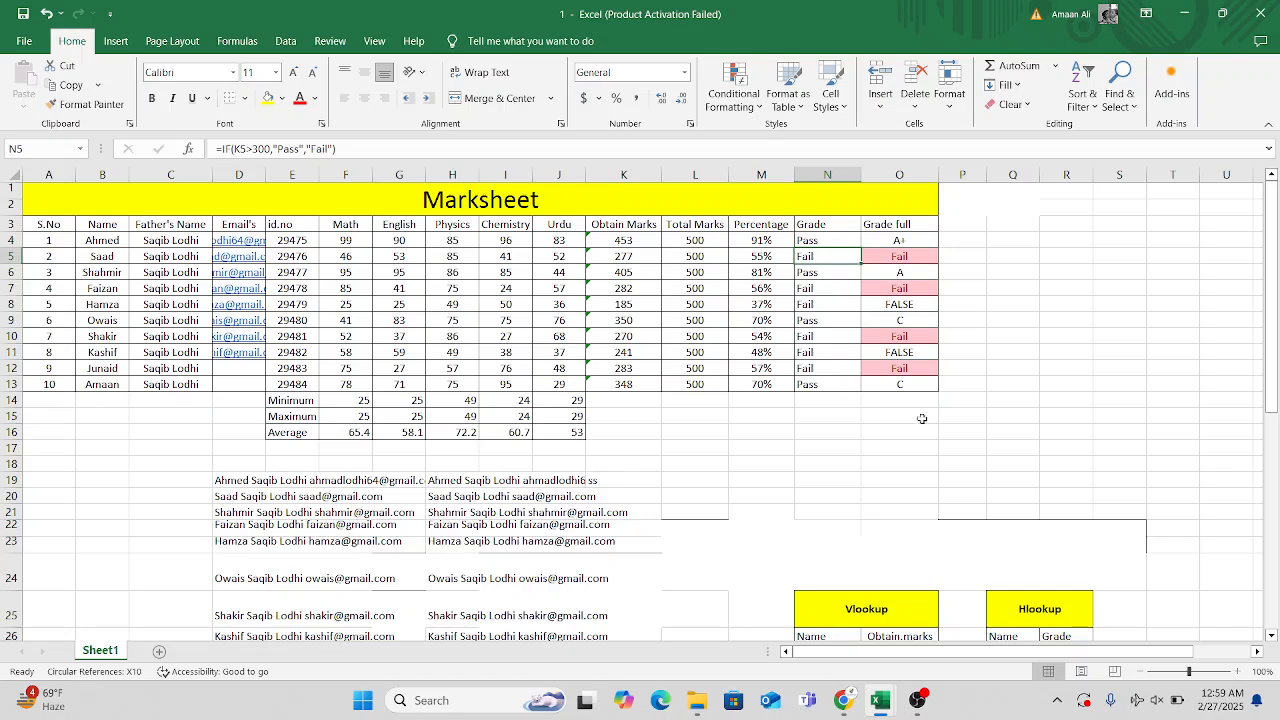
left_click(916, 463)
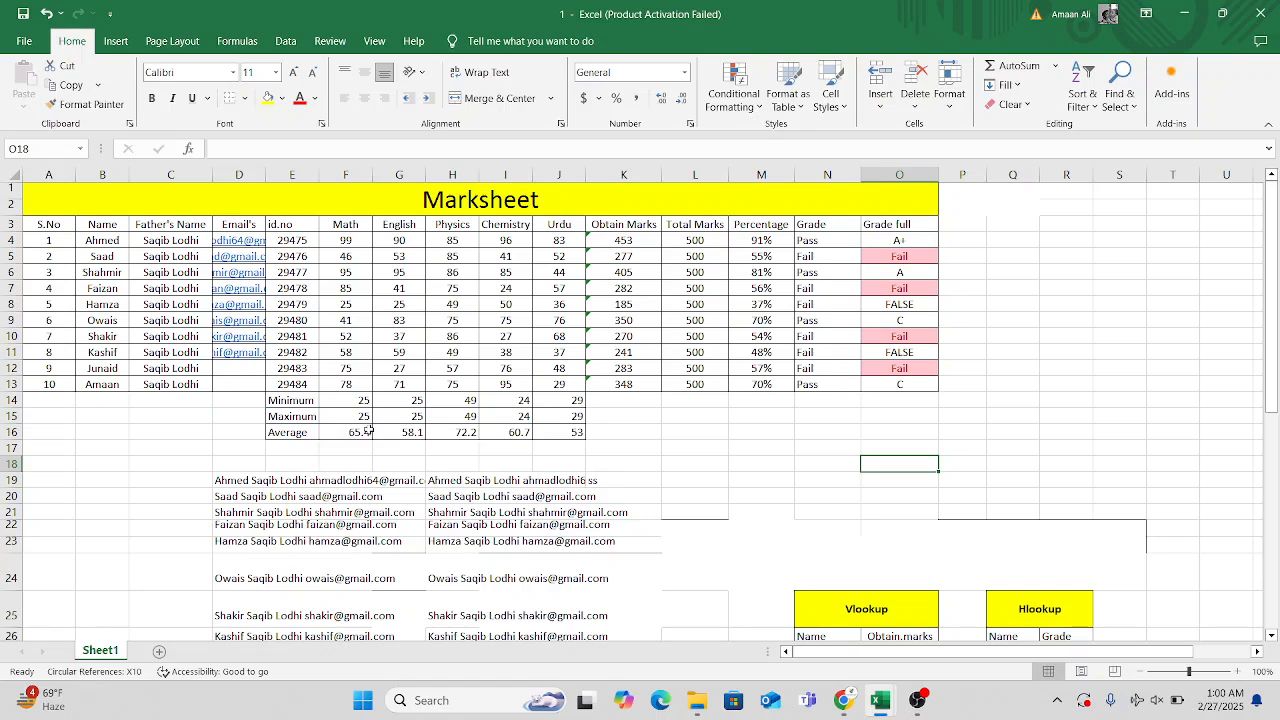
Compare the Math Minimum and Maximum formulas, and correct the Maximum formula in F15 to =MAX(F5:F14).
left_click(349, 419)
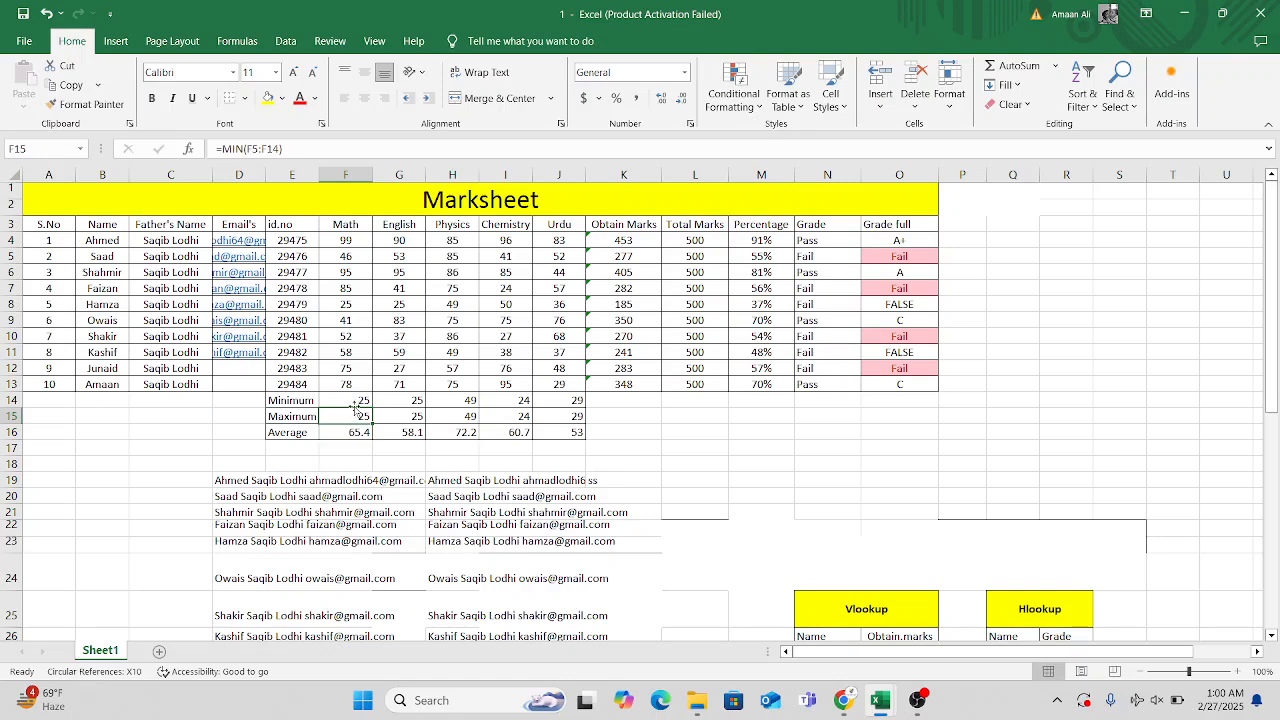
left_click(358, 401)
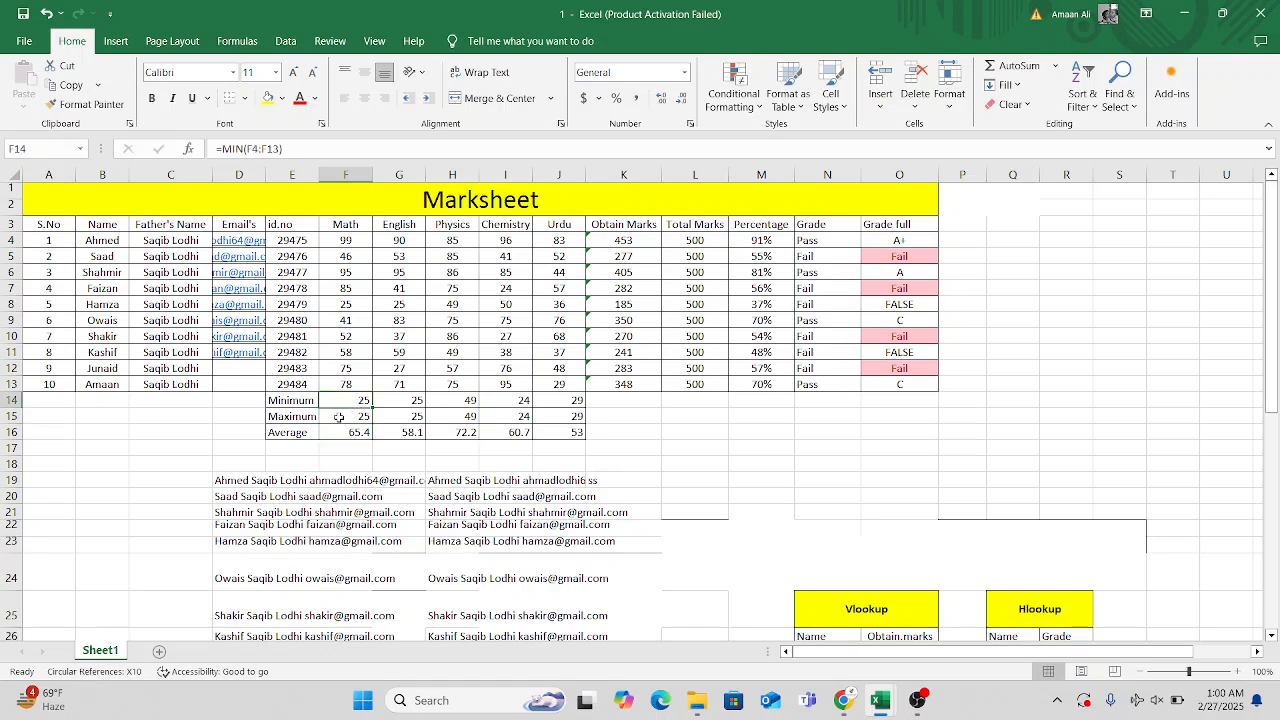
left_click(345, 418)
double_click(339, 418)
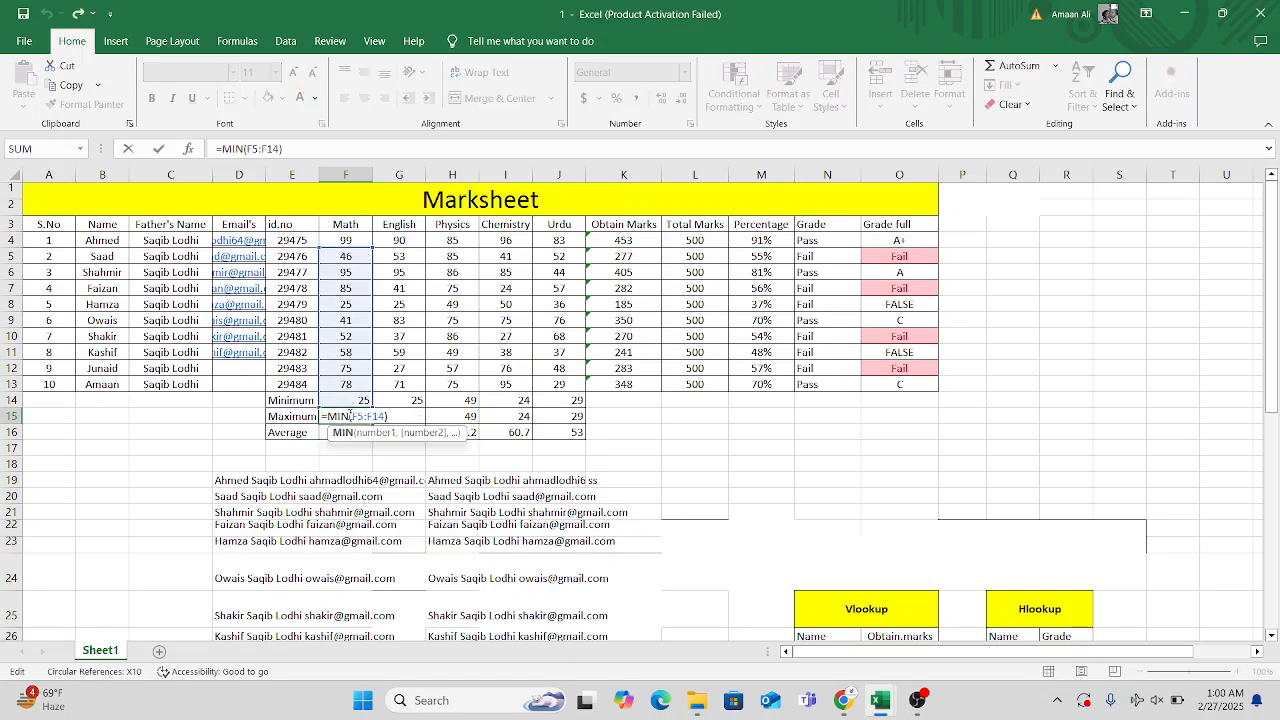
key("BackSpace")
key("BackSpace")
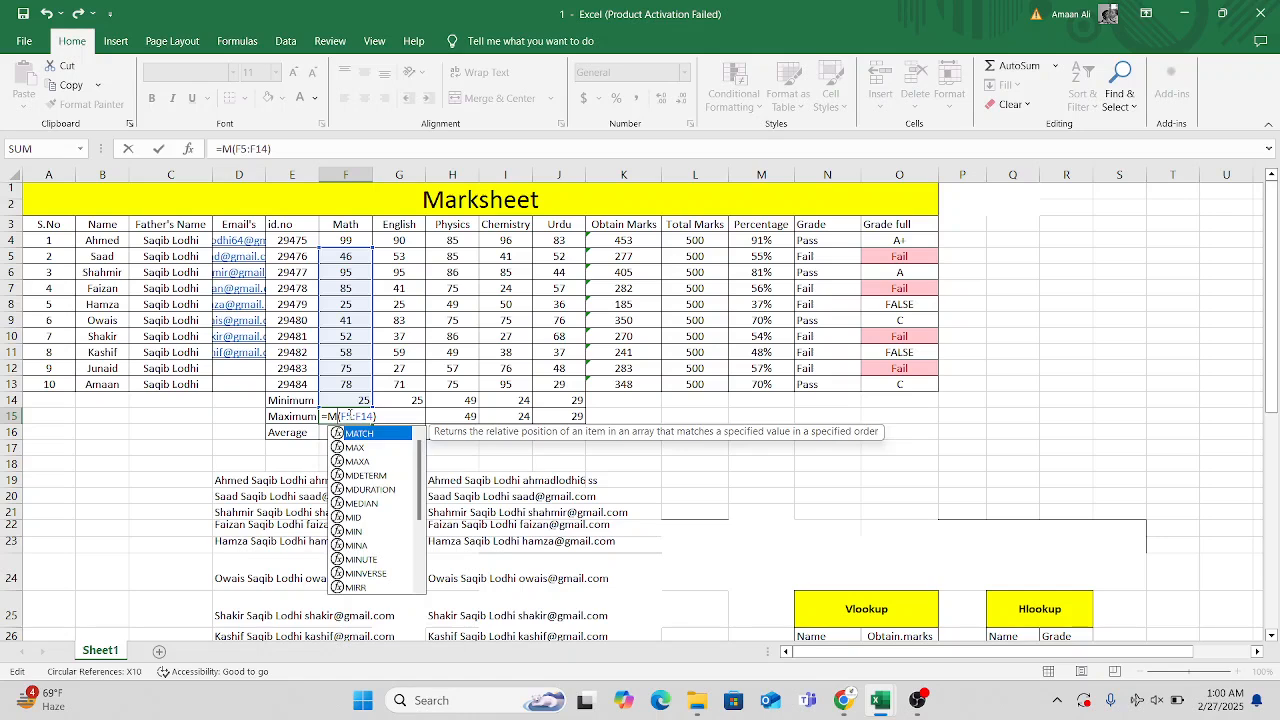
key("Return")
left_click(347, 415)
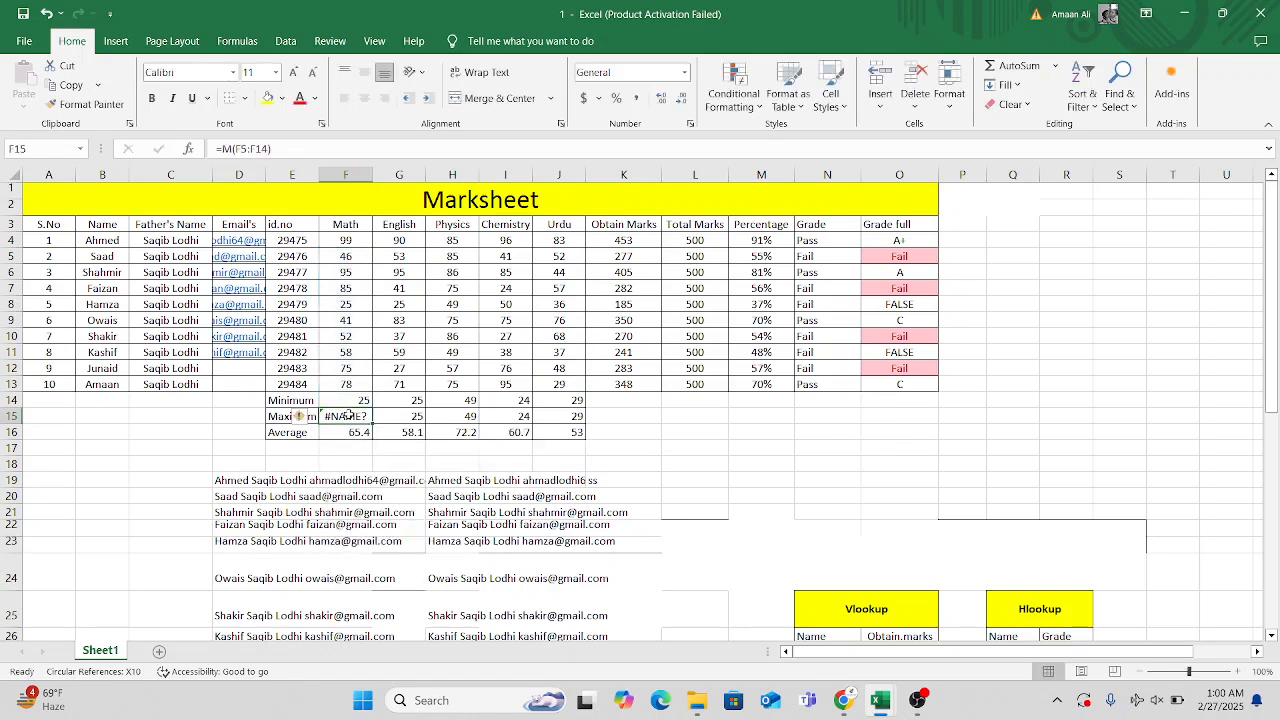
double_click(347, 415)
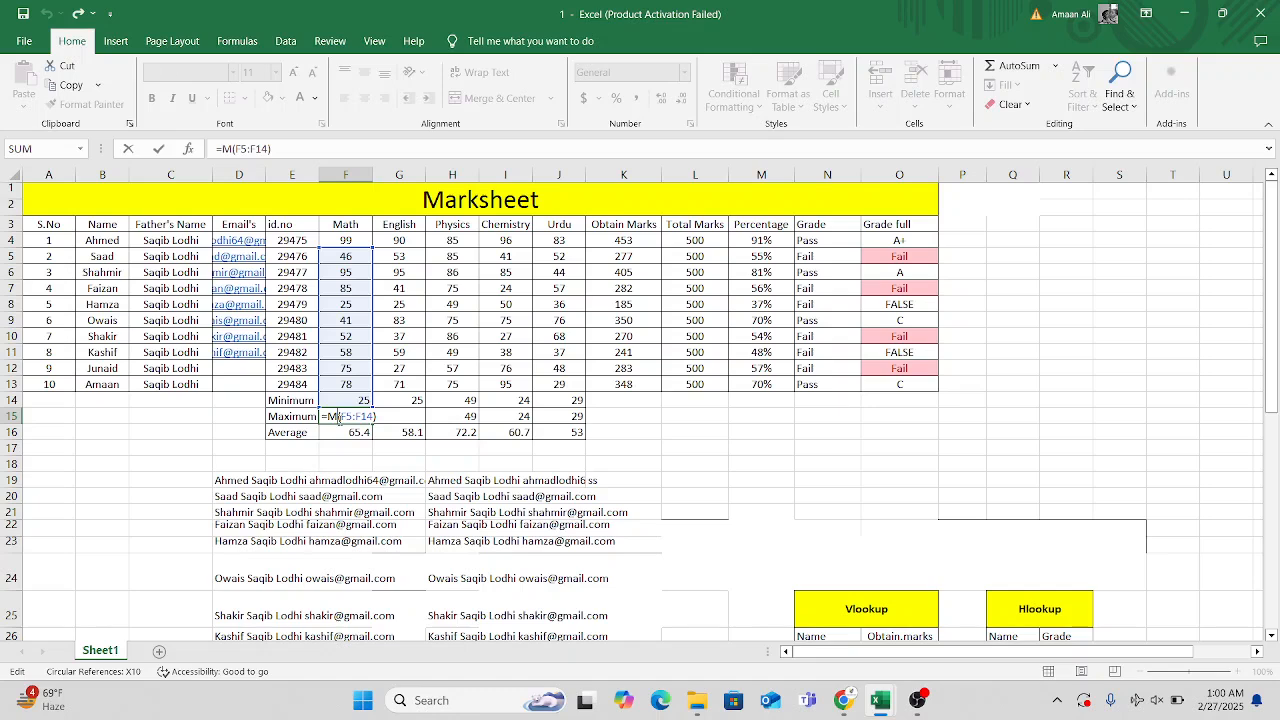
type("a")
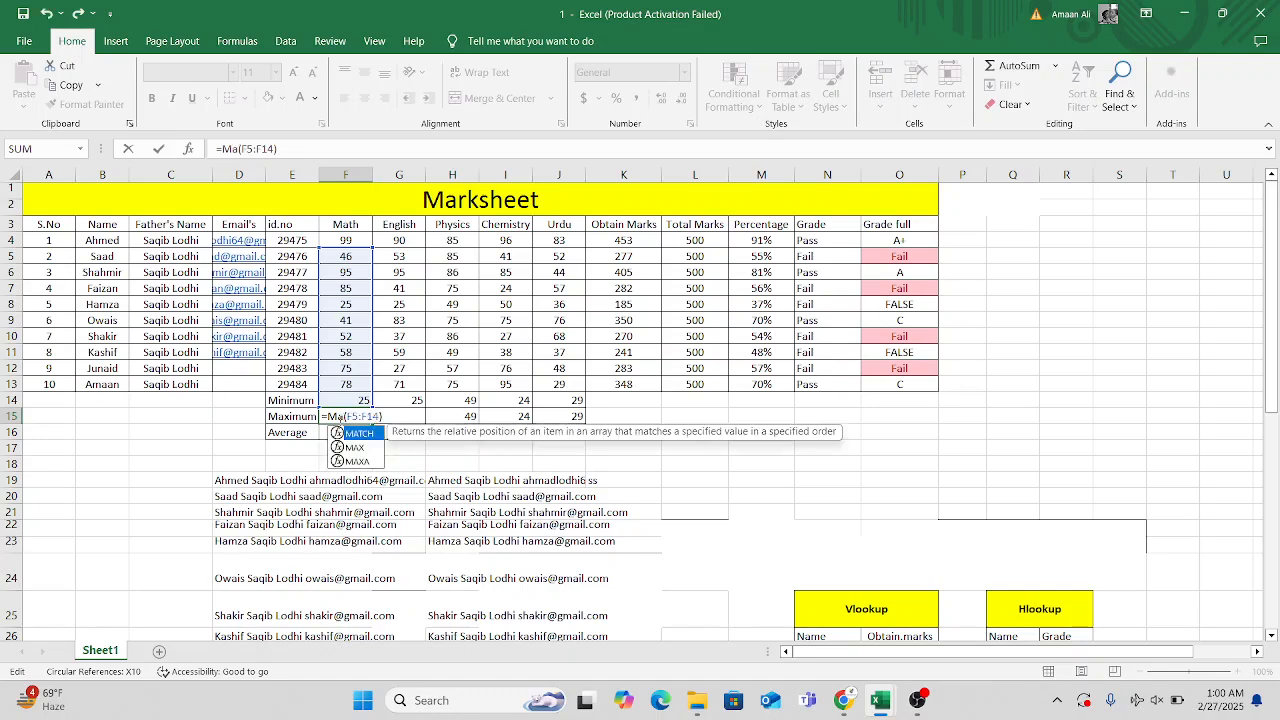
type("x")
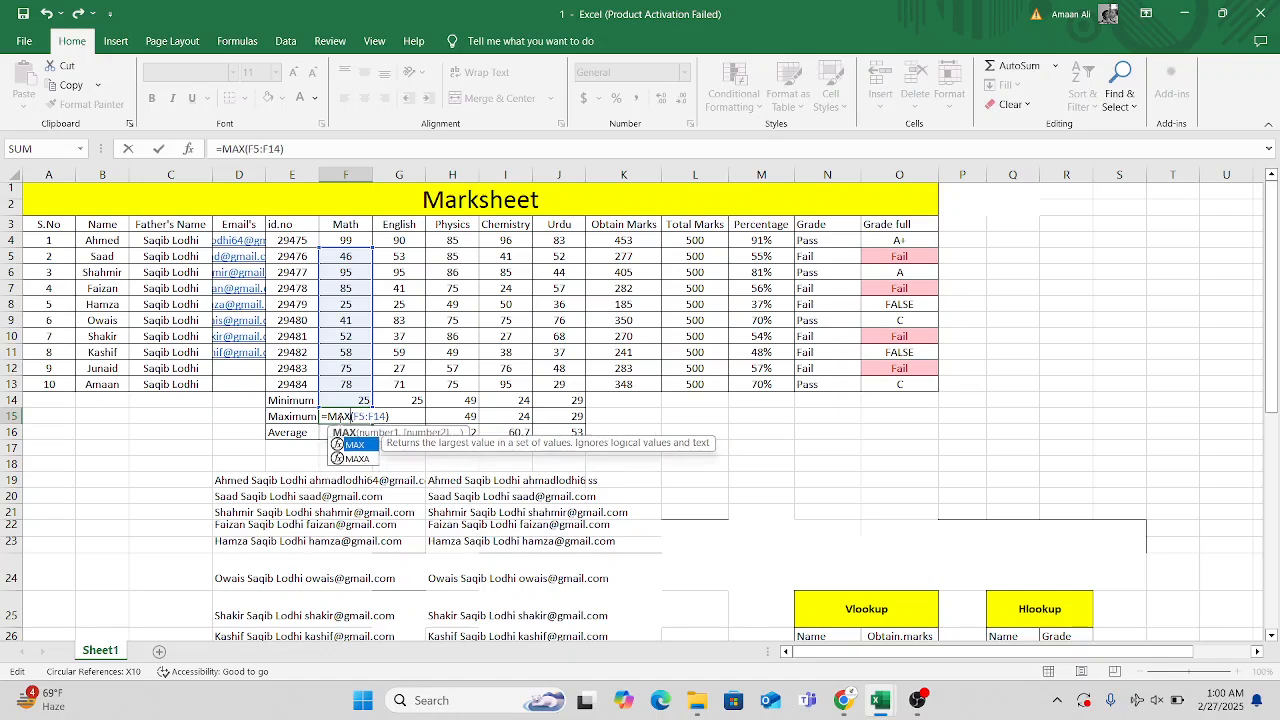
key("Return")
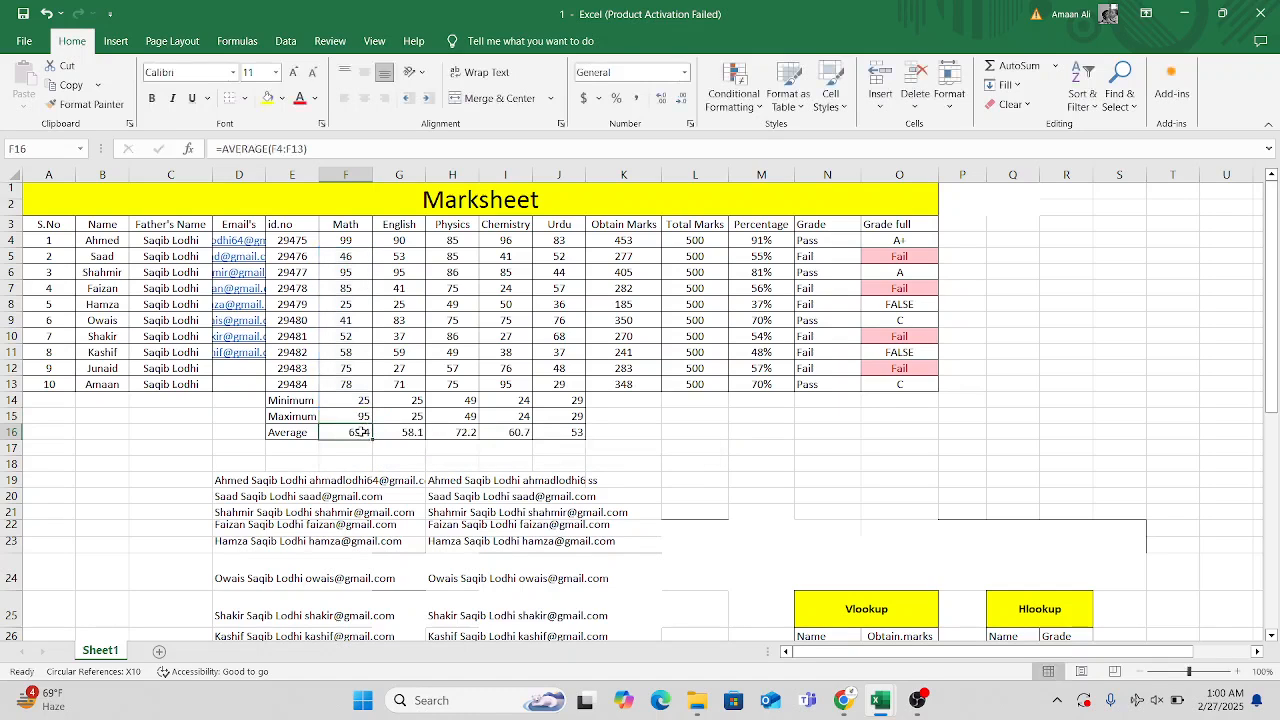
AutoFill the corrected Maximum formula from F15 across the English, Physics, Chemistry and Urdu columns to J15.
left_click(340, 414)
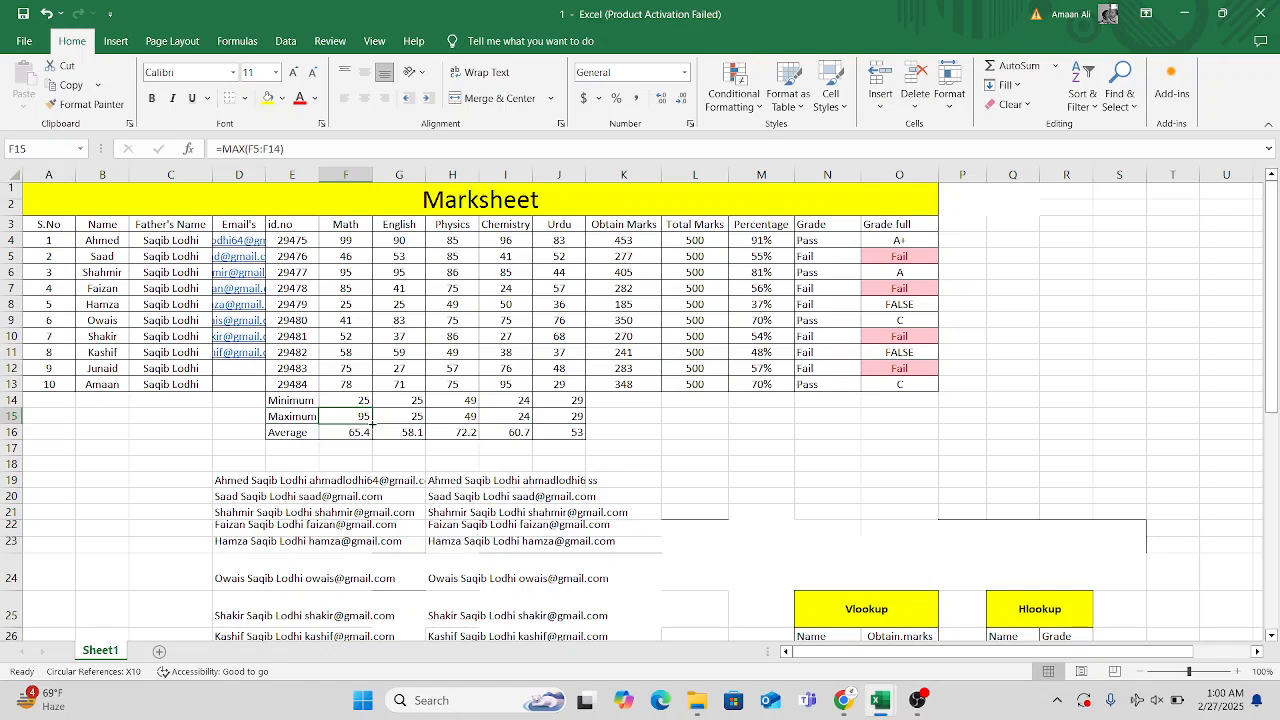
left_click_drag(372, 423, 578, 430)
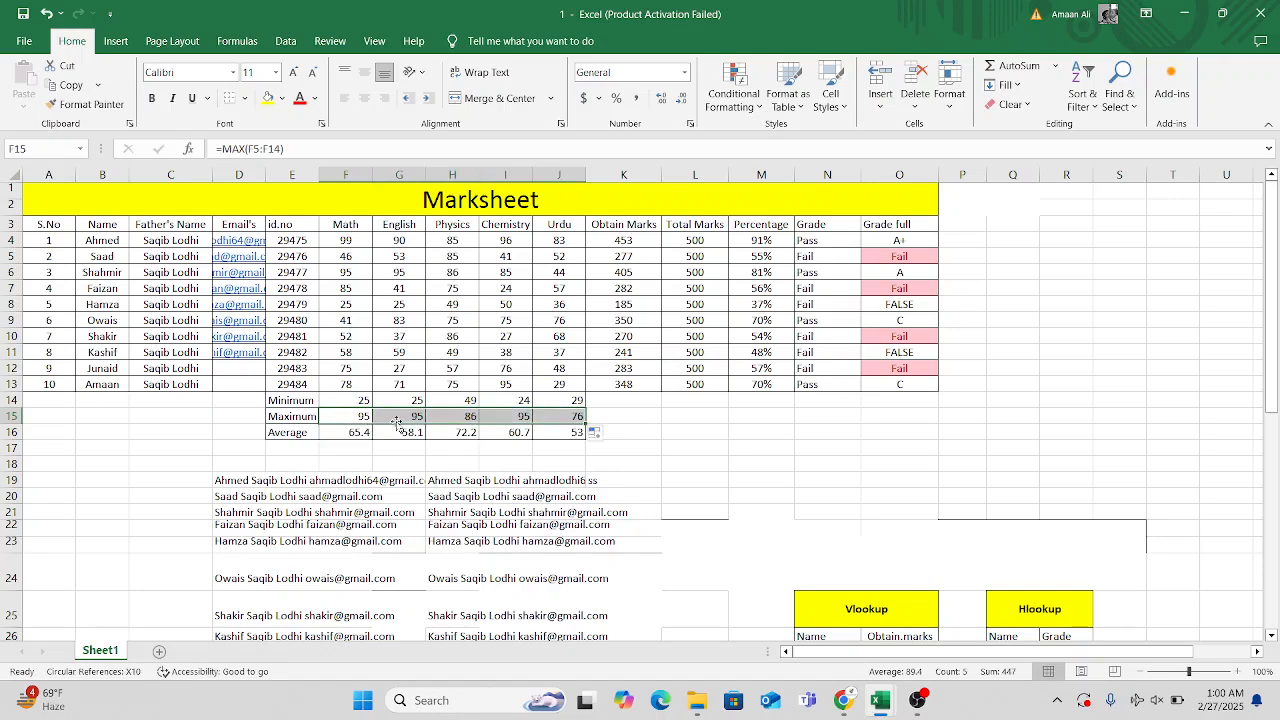
left_click(712, 418)
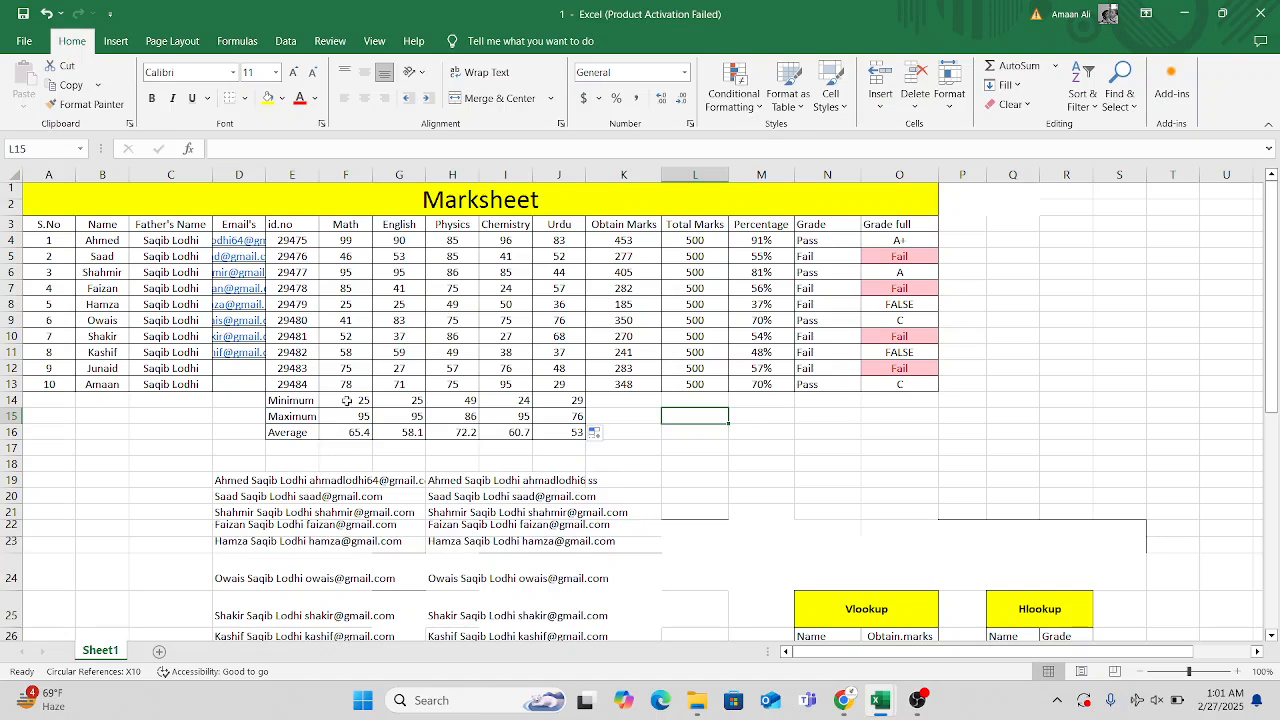
left_click(851, 438)
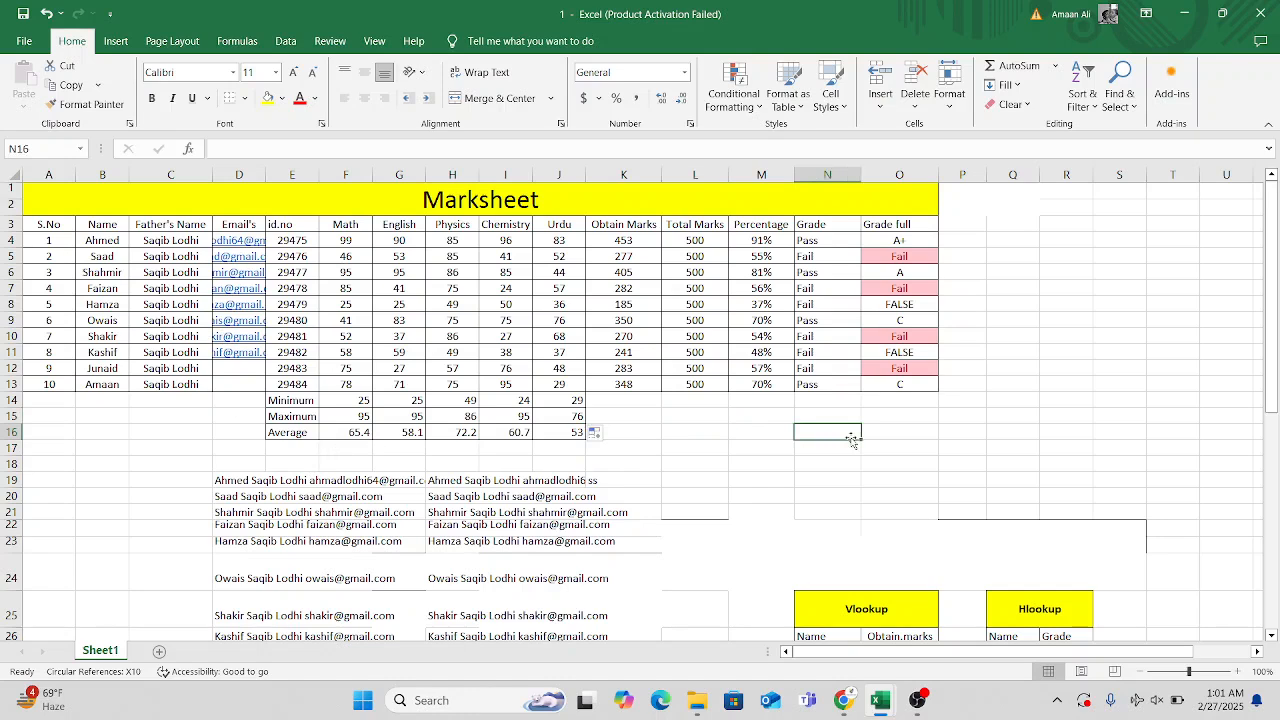